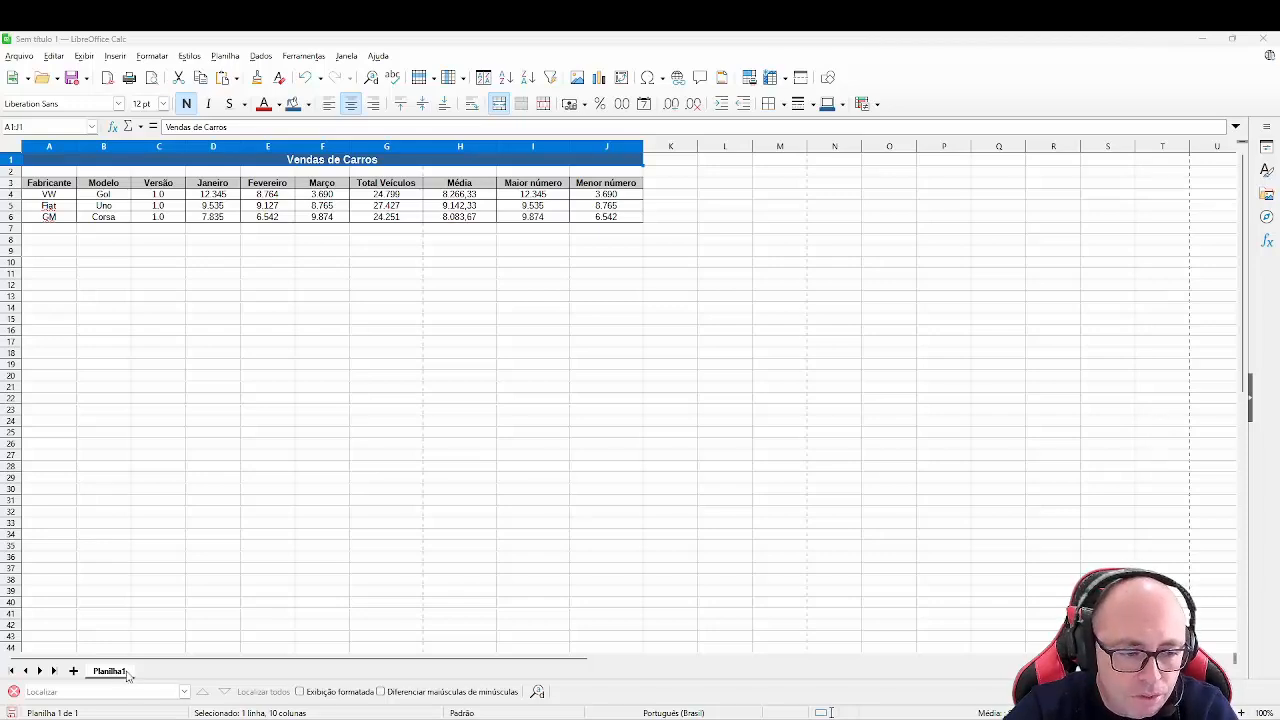
- Rename the first sheet tab to Carros
double_click(112, 675)
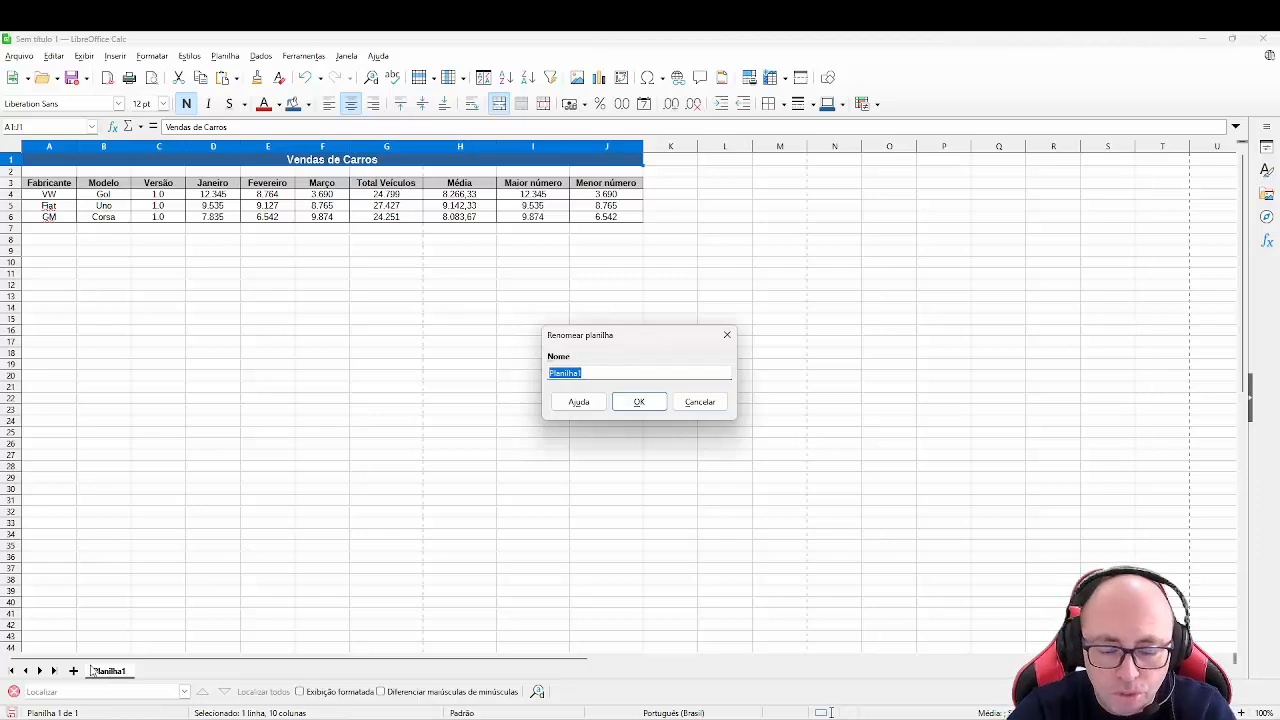
type("Carros")
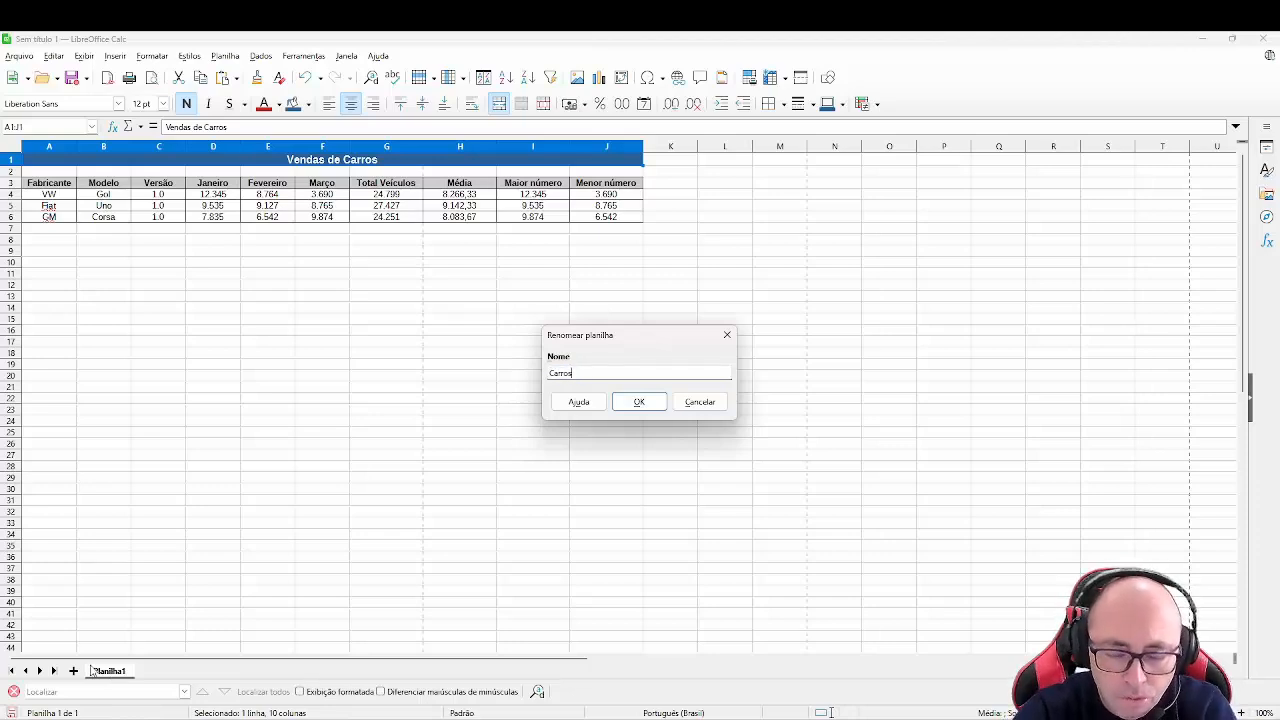
left_click(637, 404)
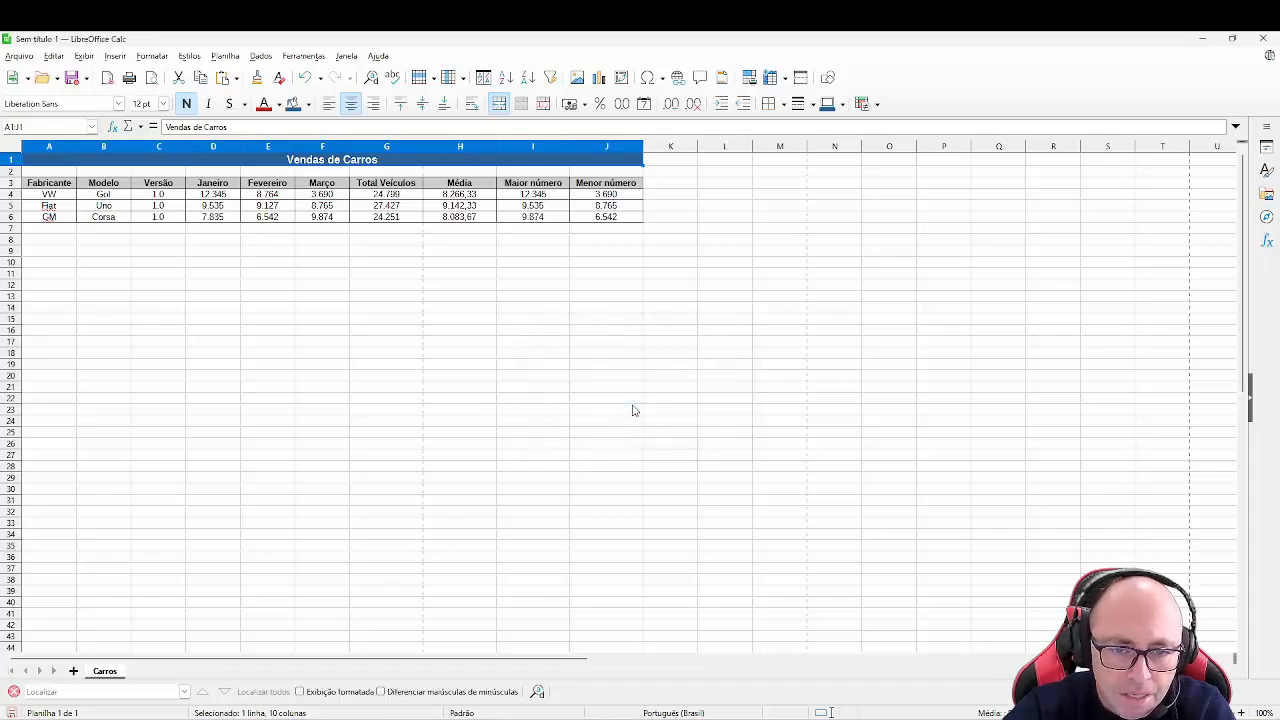
- Add a new sheet and rename it Folha Pag
left_click(73, 672)
double_click(155, 673)
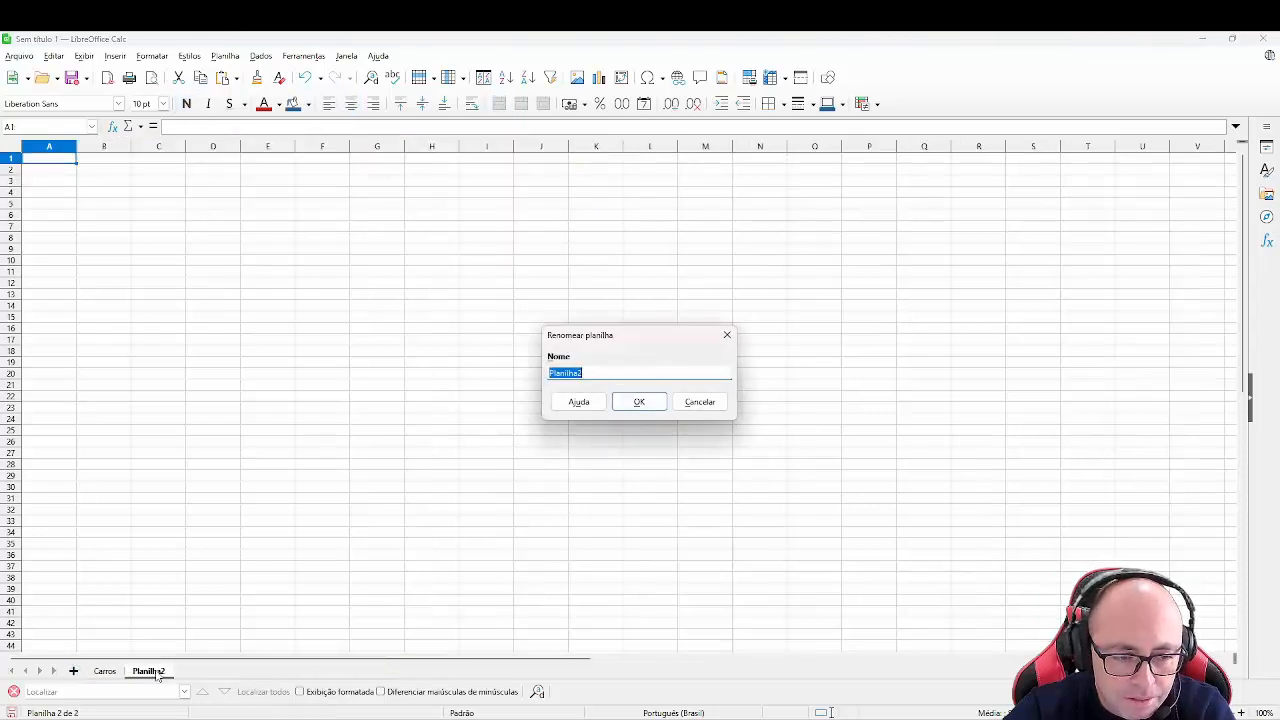
type("f")
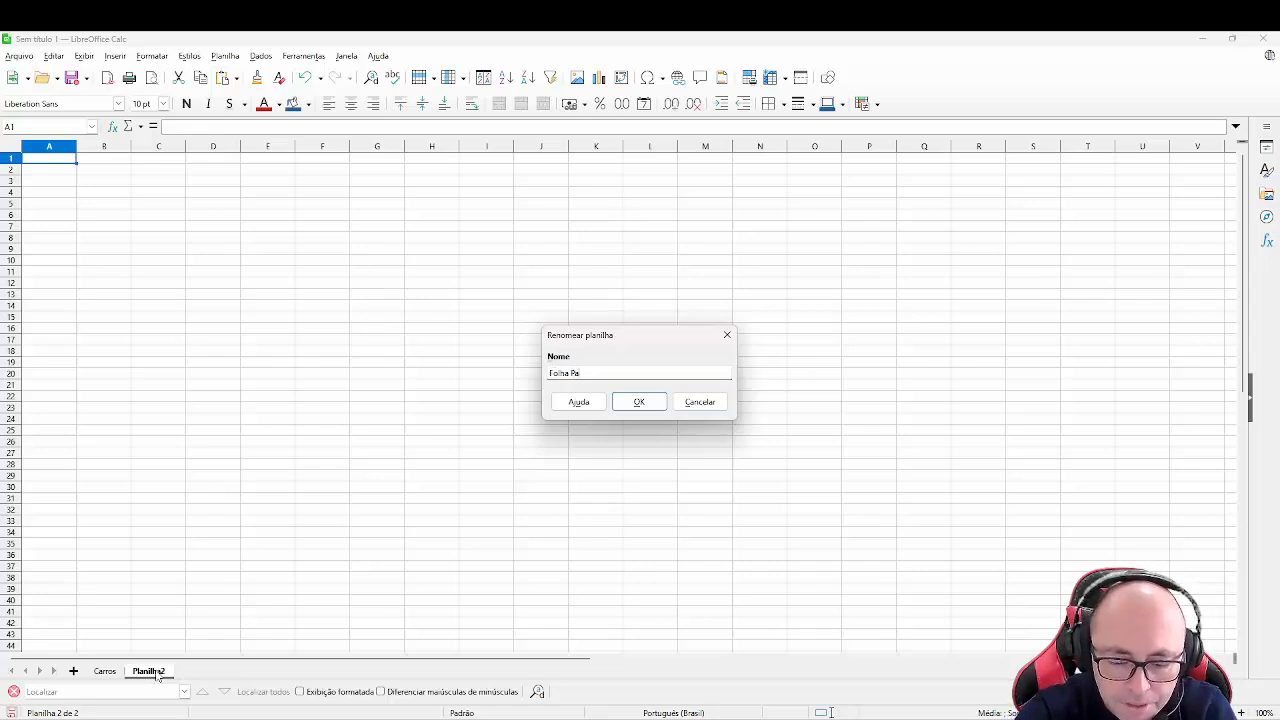
key("Return")
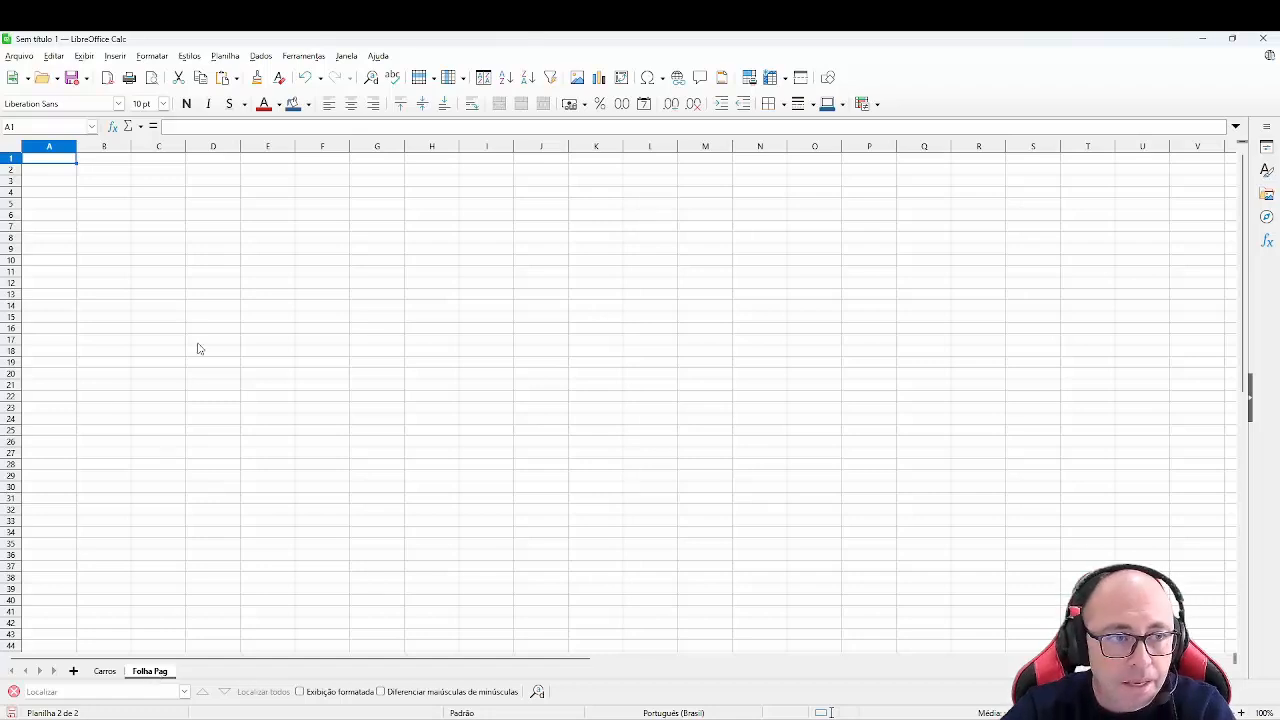
- Paste the copied payroll table with Registro, NOME, Salário Bruto, INSS and Gratificação columns into the new sheet
key("ctrl+v")
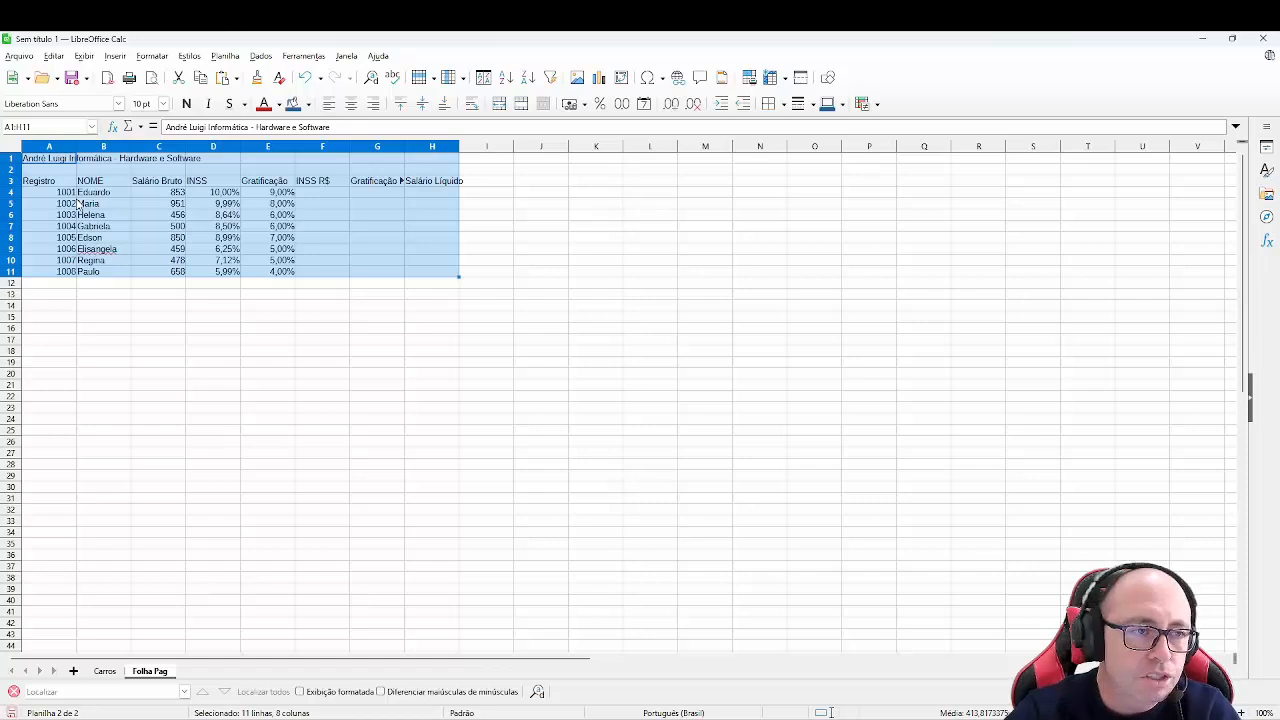
left_click(236, 261)
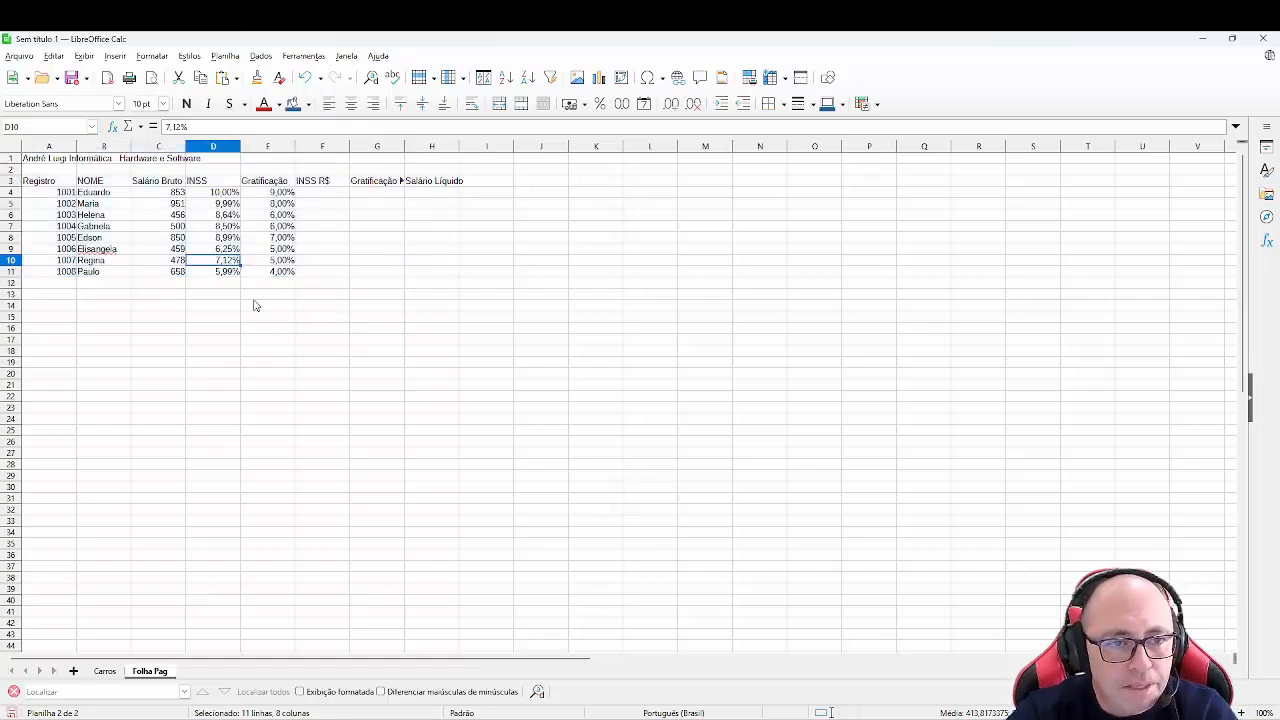
- Auto-fit the widths of the Gratificação R$ and Salário Líquido columns
left_click(318, 184)
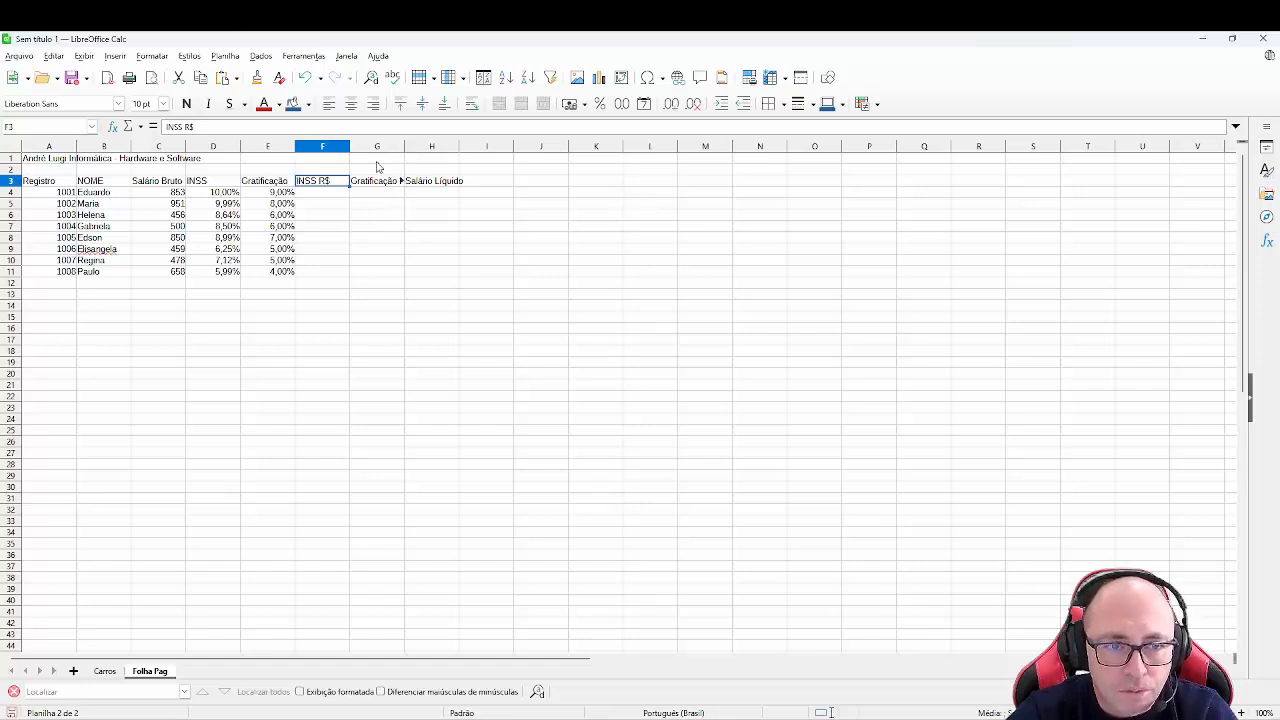
double_click(405, 147)
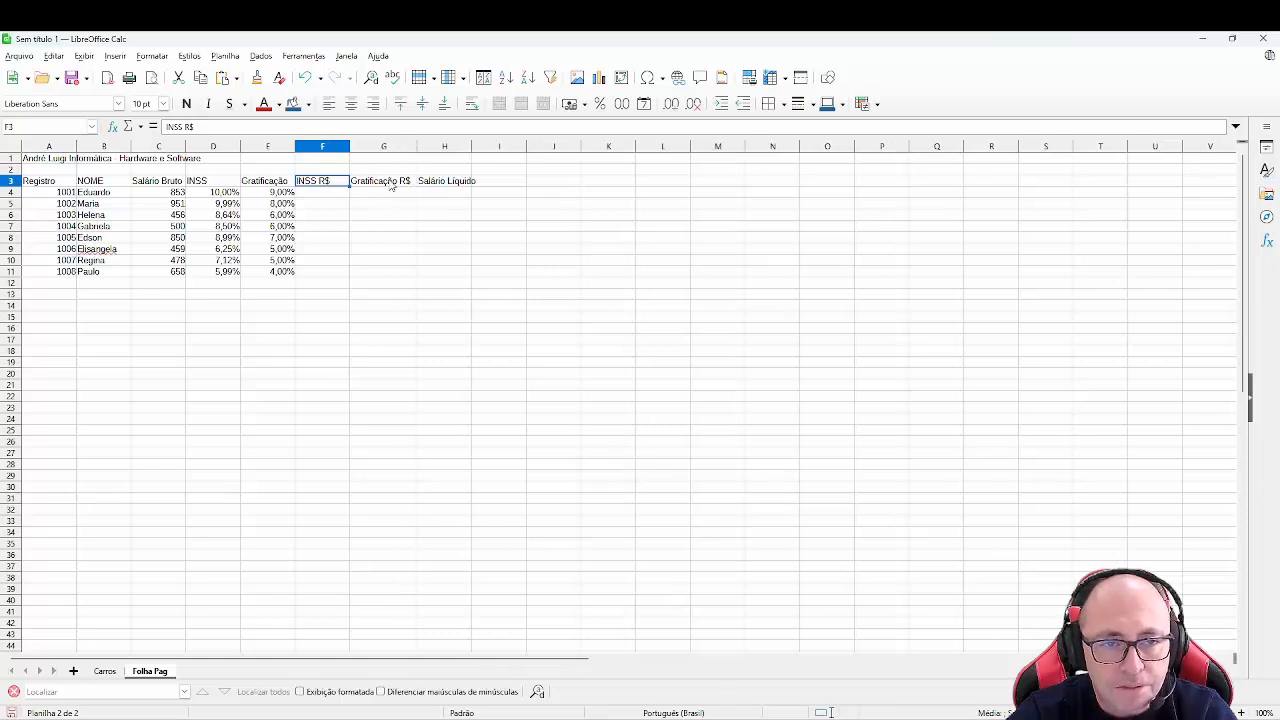
double_click(471, 146)
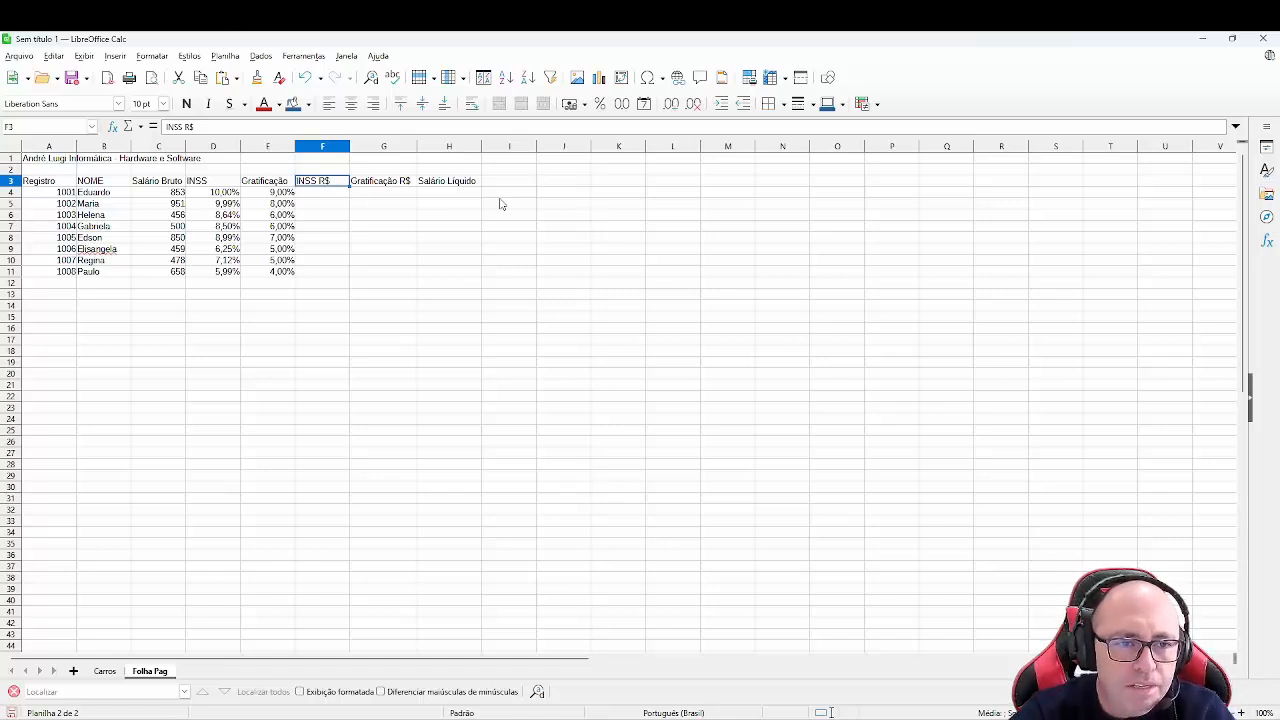
- Enter the formula =C4*D4 in F4 to compute the first employee's INSS R$
left_click(340, 195)
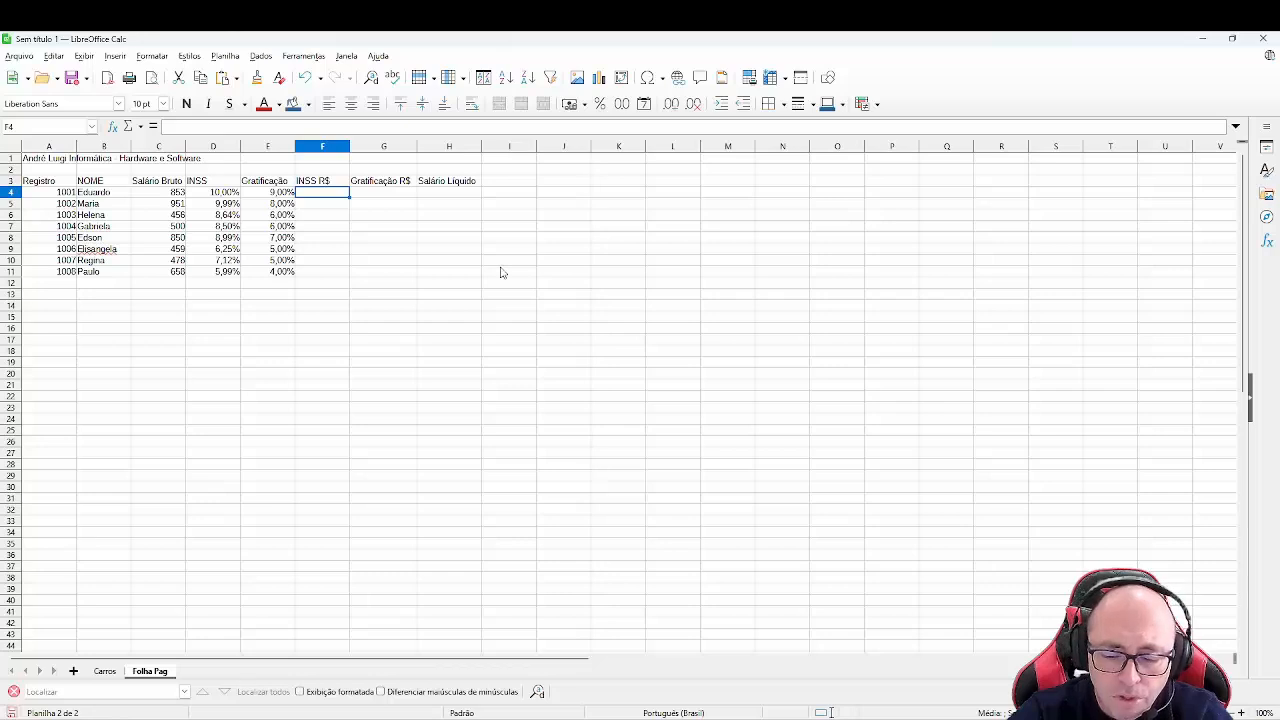
type("=")
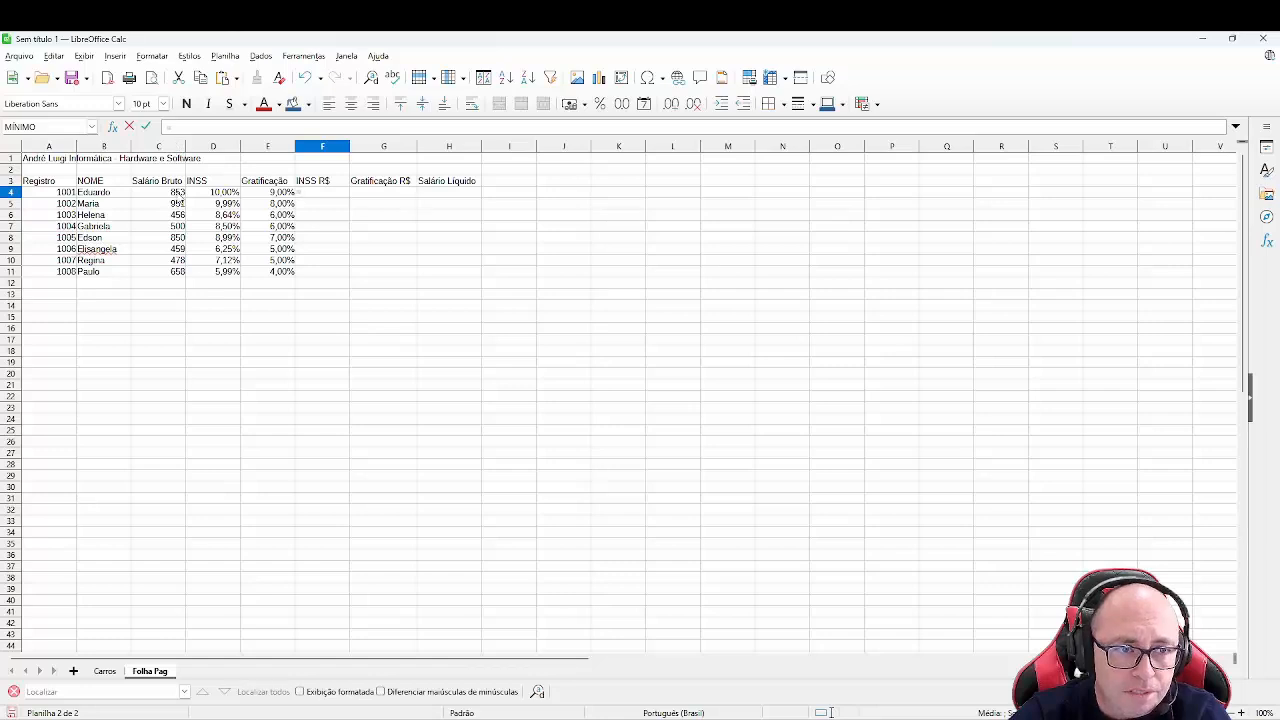
left_click(172, 196)
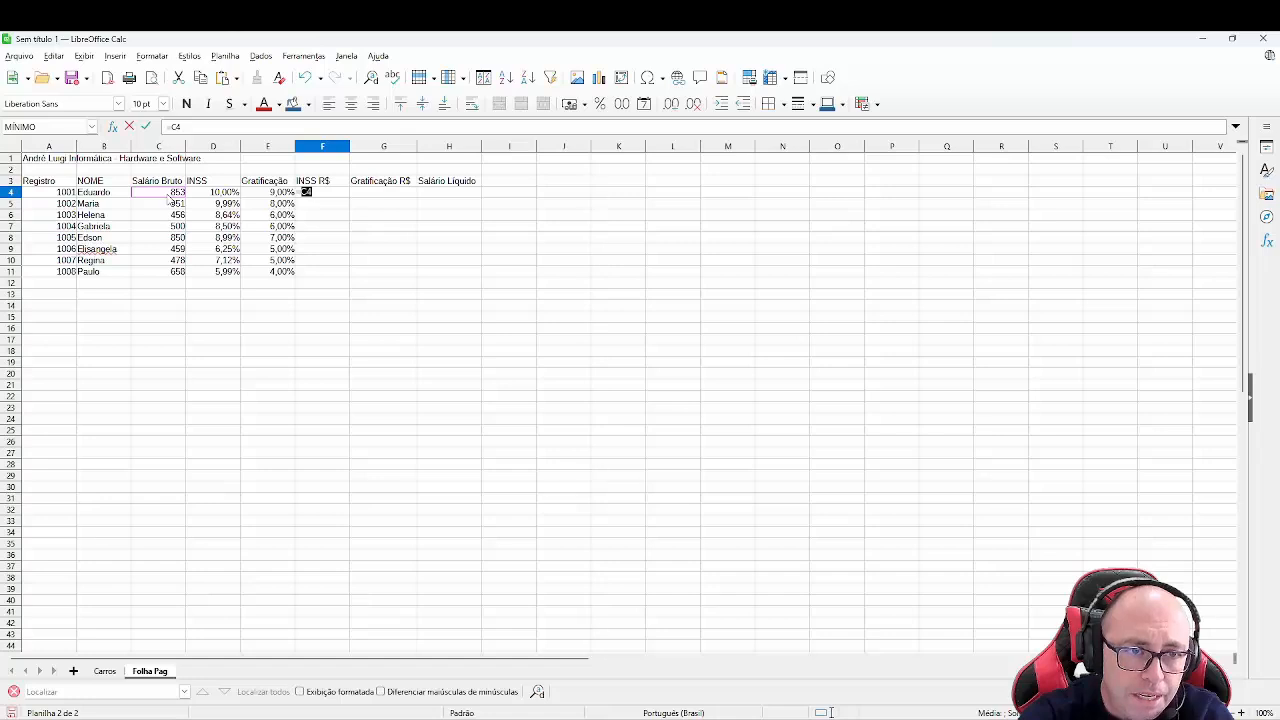
type("*")
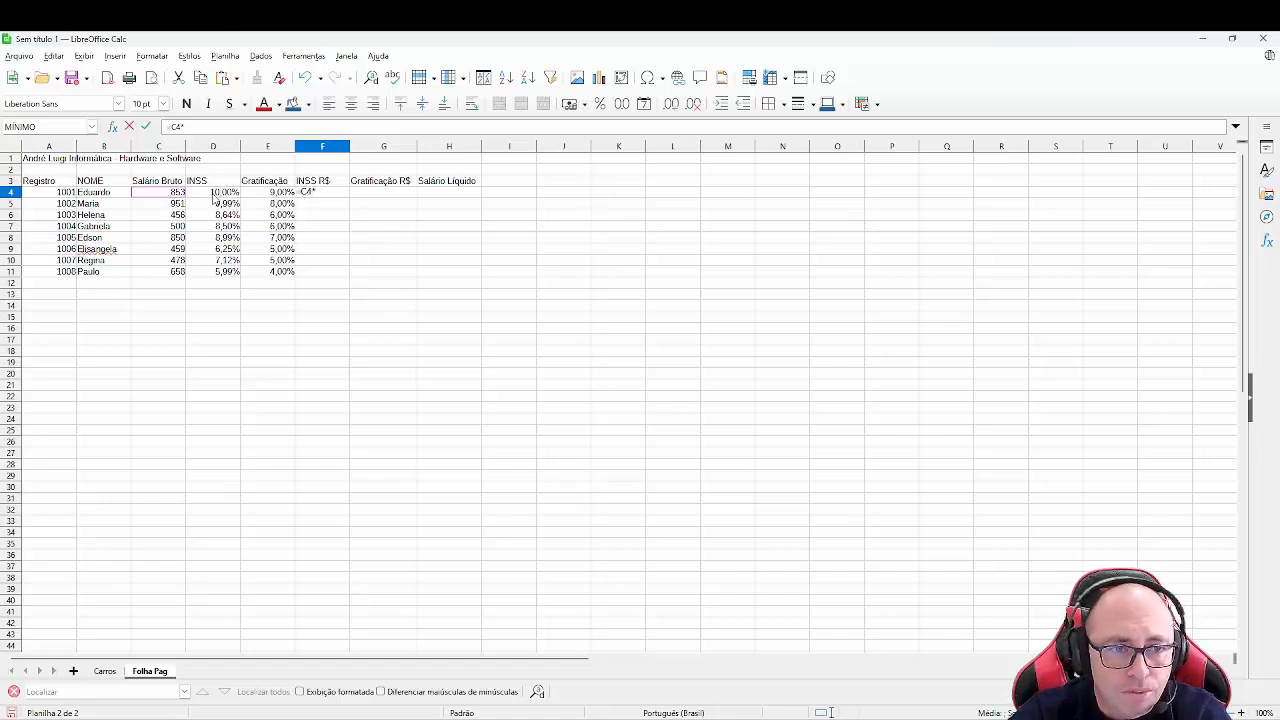
left_click(214, 197)
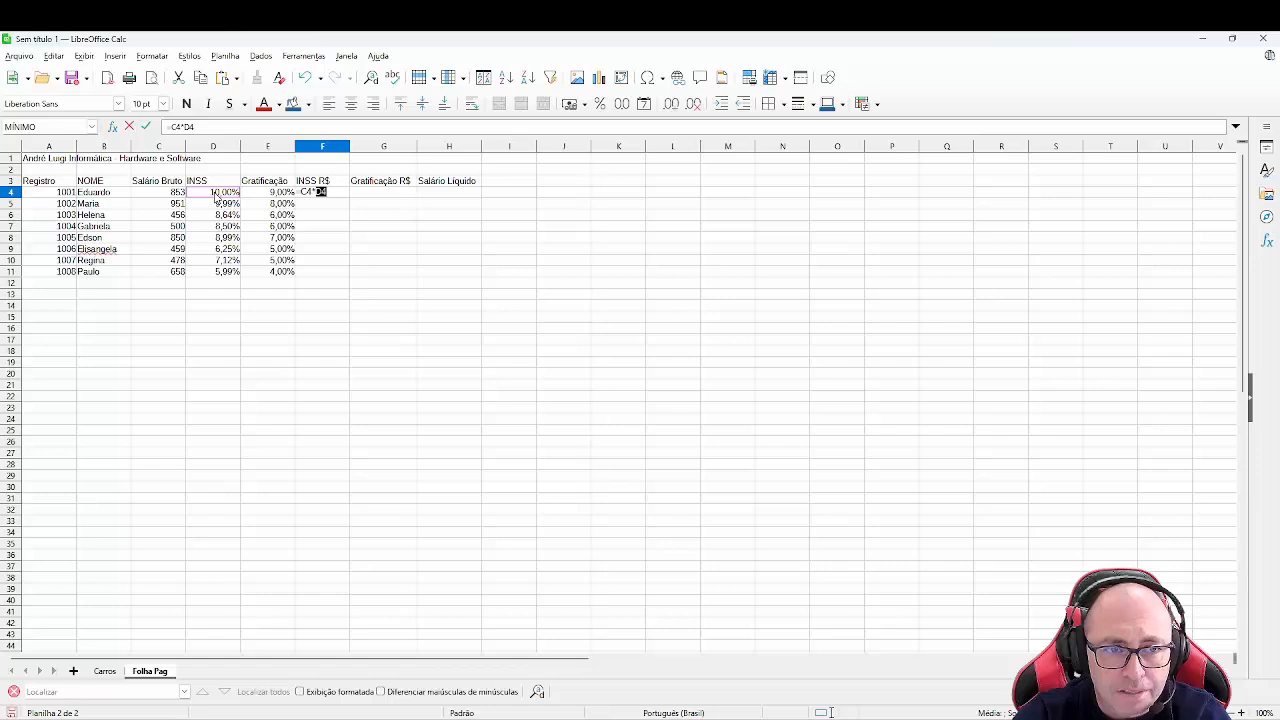
key("Return")
key("Up")
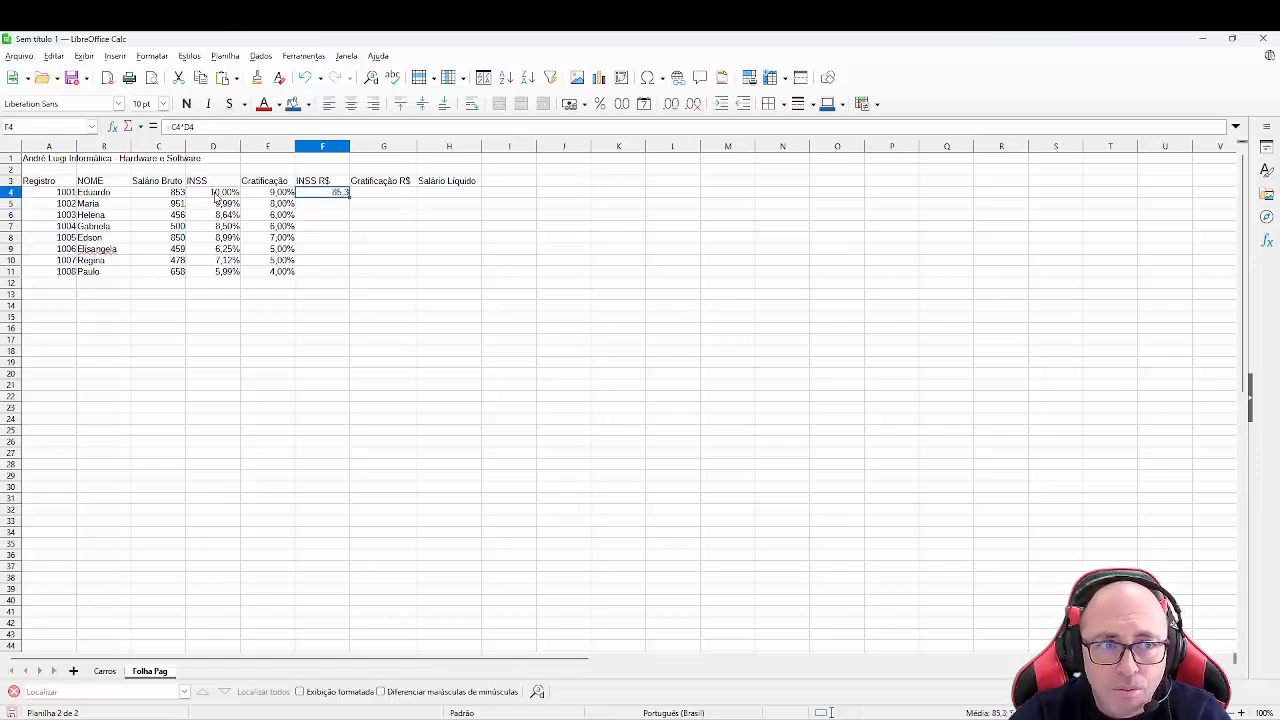
- Enter the formula =C5*D5 in F5 for the second employee's INSS R$
left_click(323, 206)
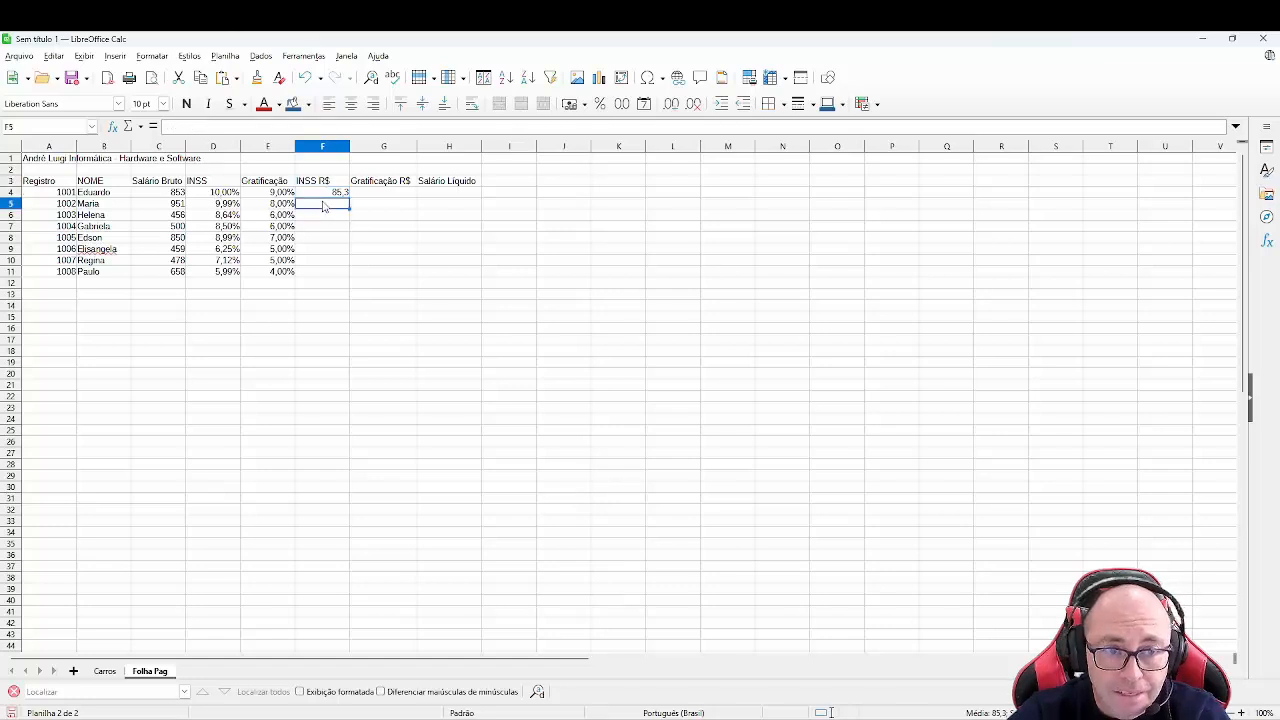
type("=")
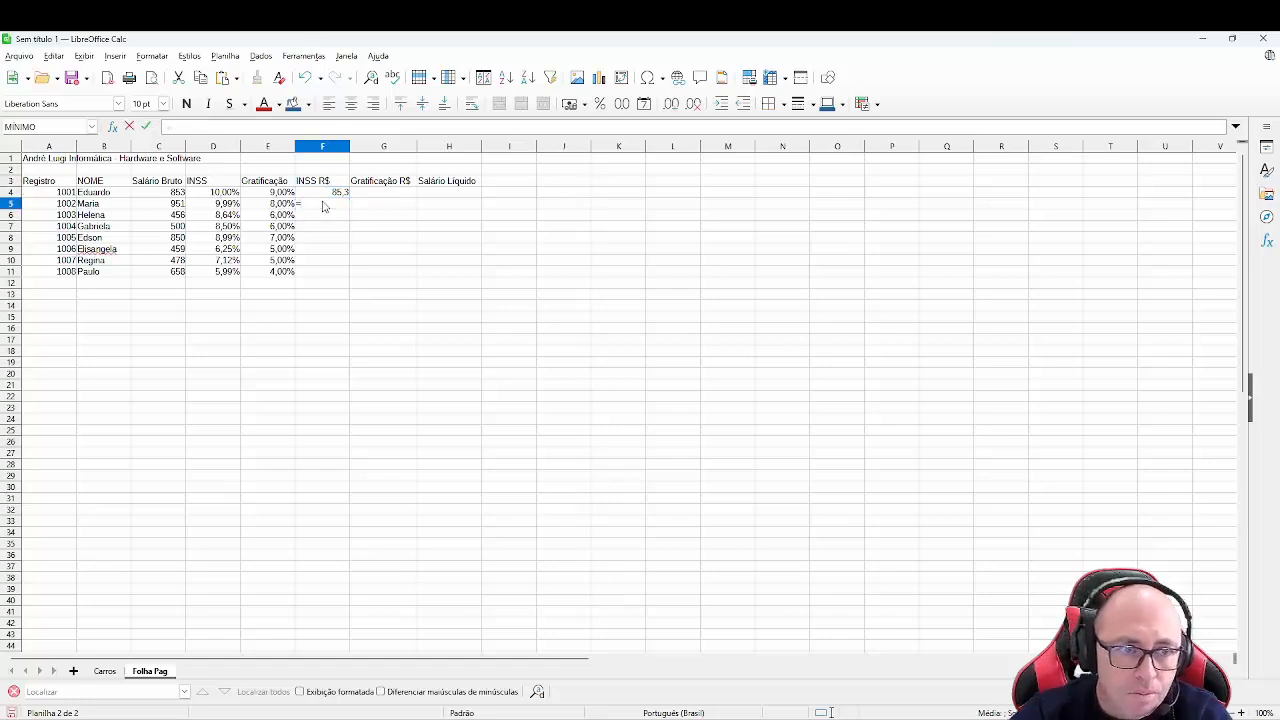
left_click(178, 205)
type("*")
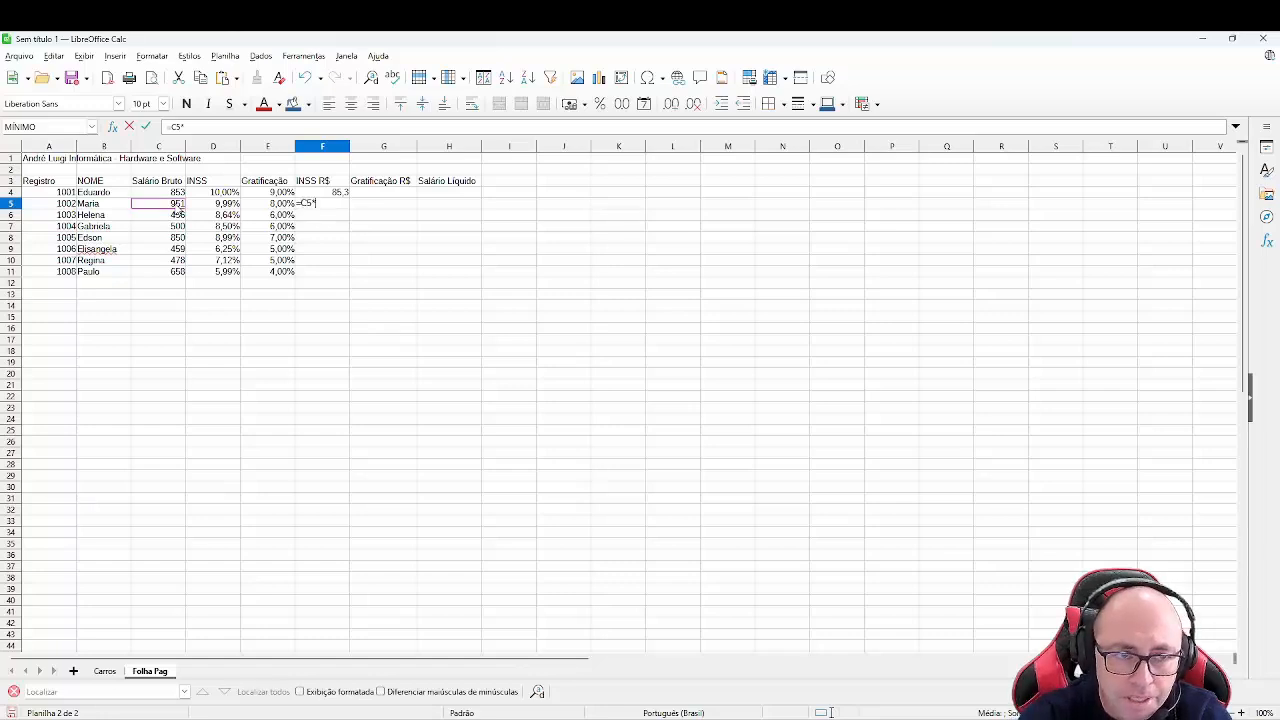
left_click(217, 207)
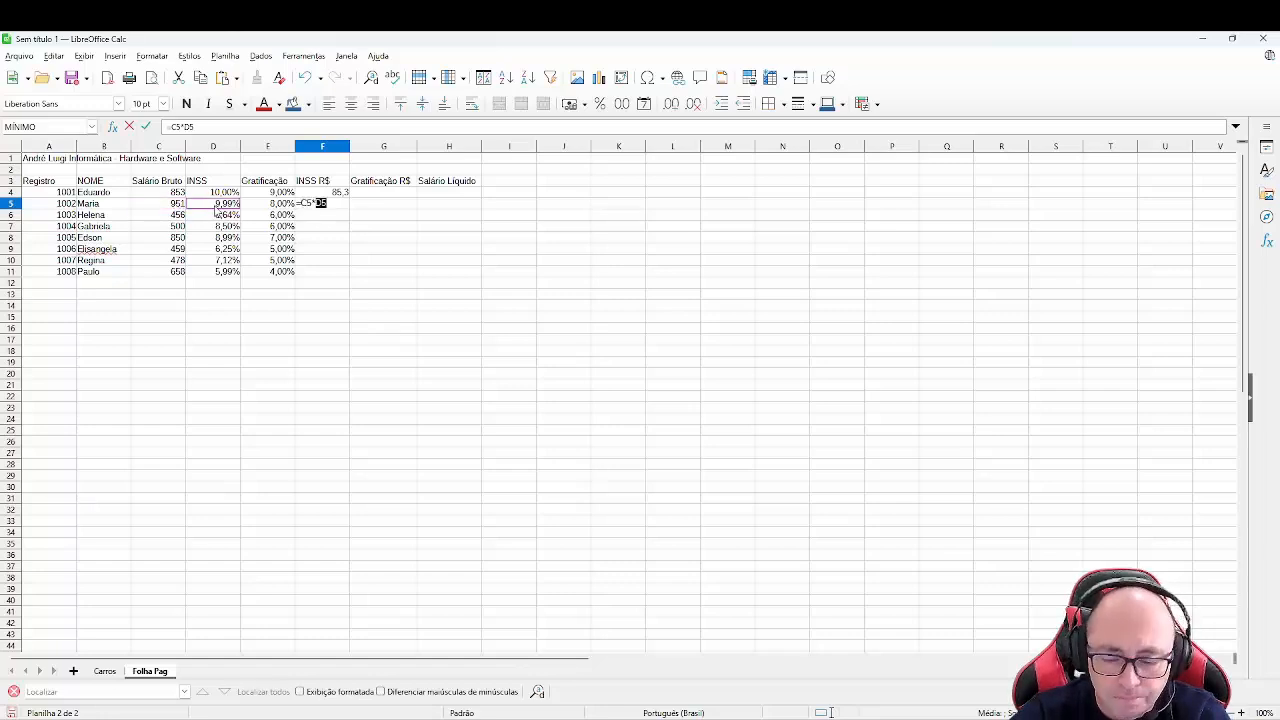
key("Return")
- Enter the formula =C6*D6 in F6 for the third employee's INSS R$
type("=")
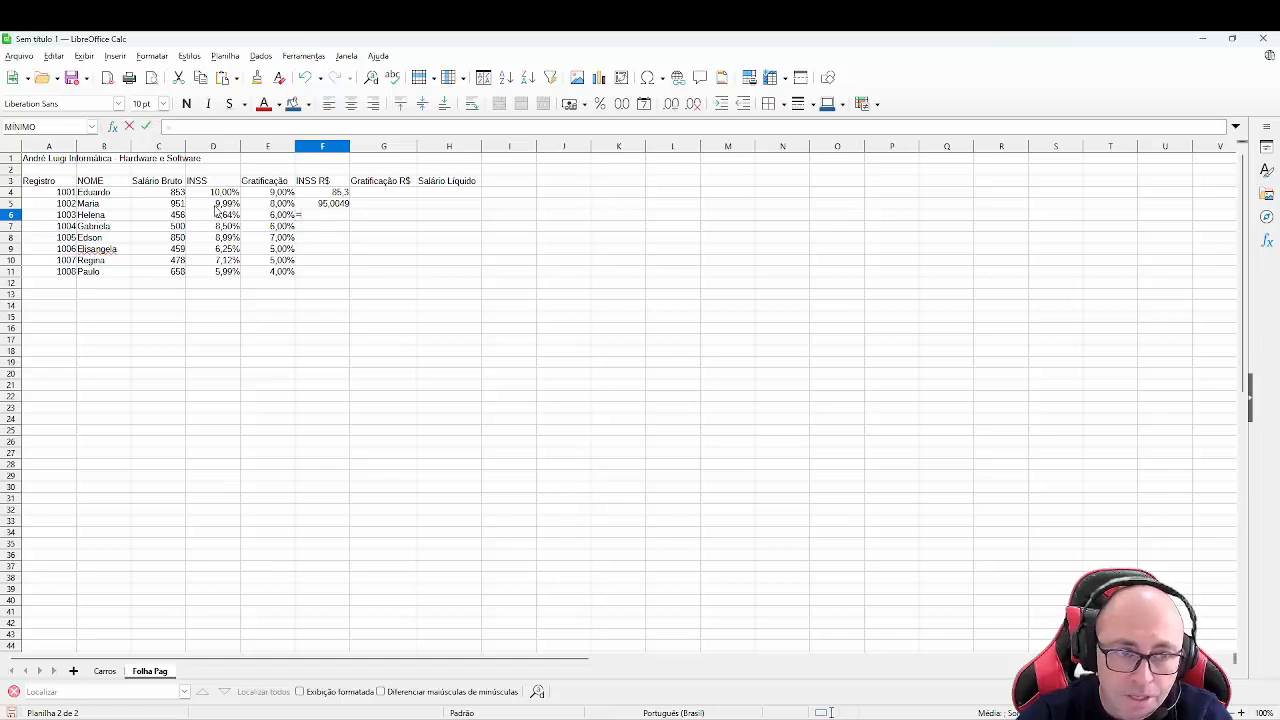
left_click(175, 216)
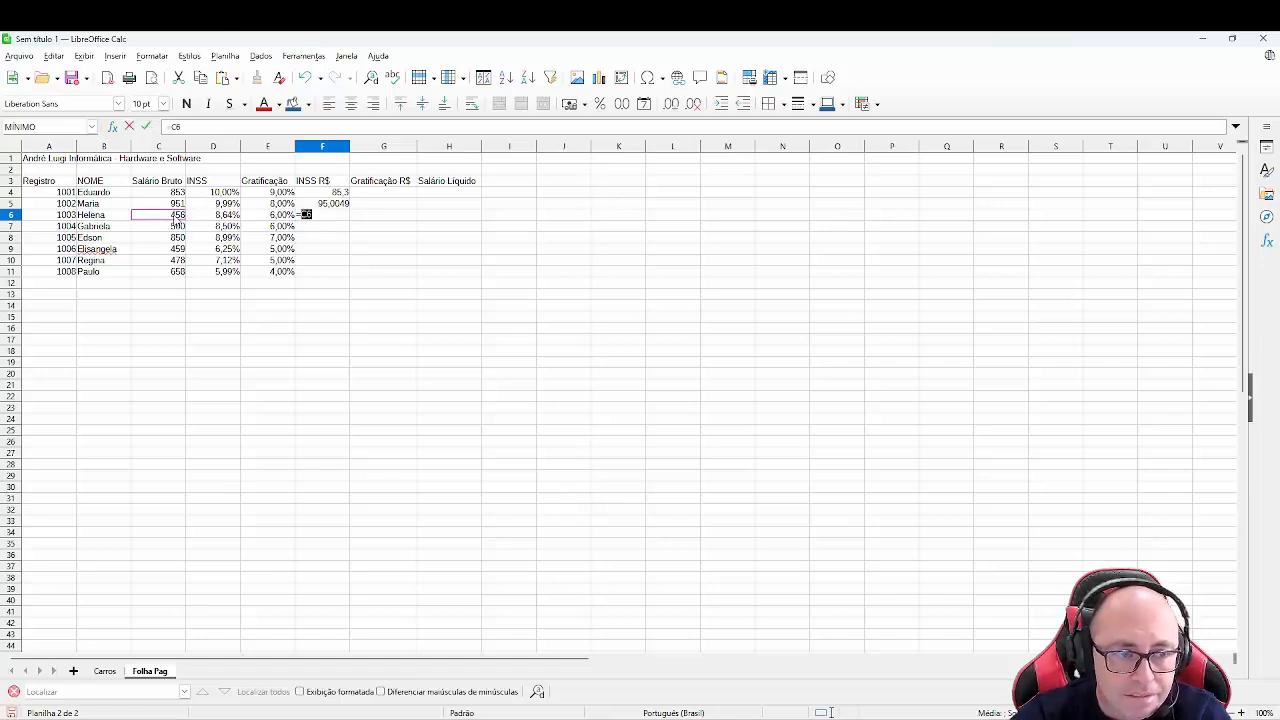
type("*")
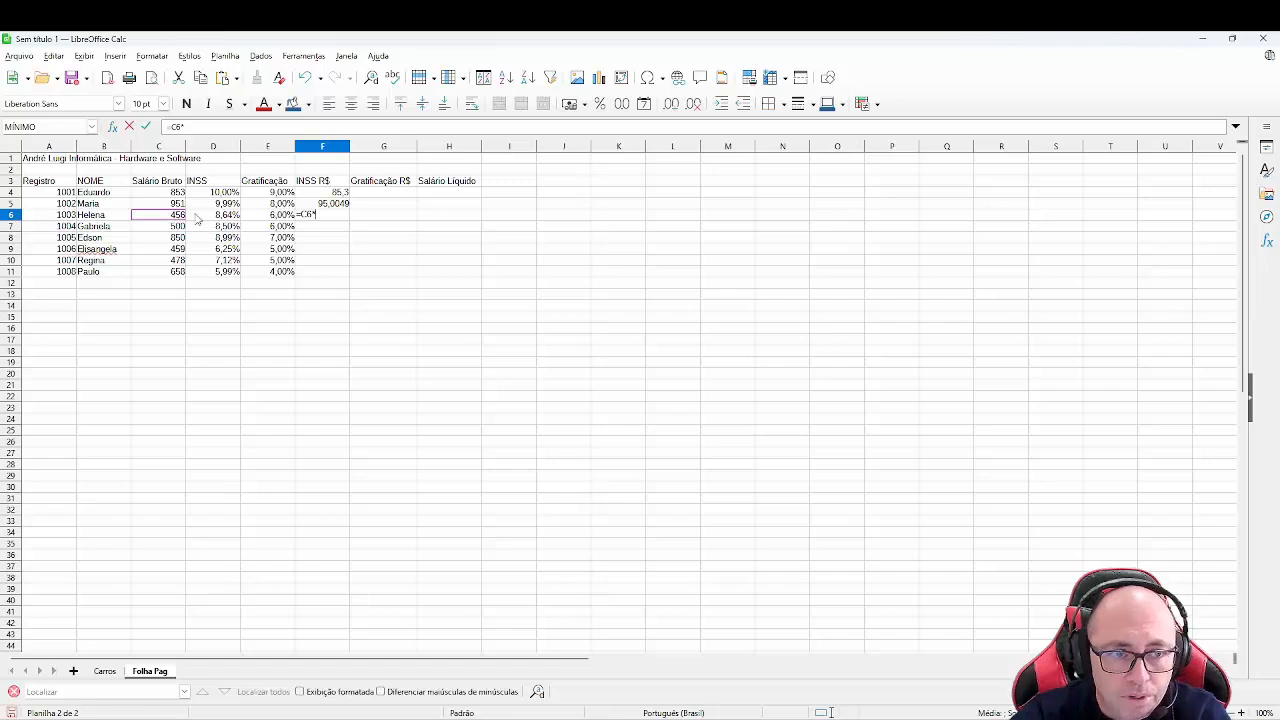
left_click(217, 219)
key("Return")
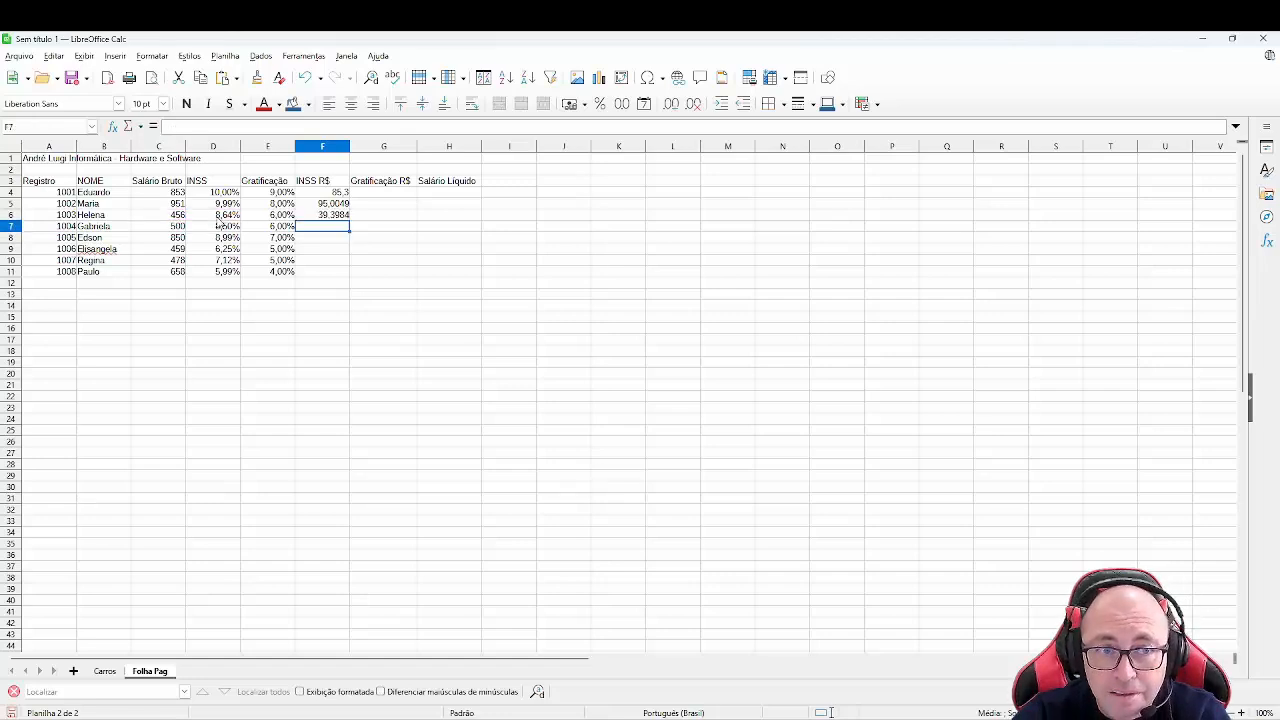
- Fill the INSS R$ formula down from F4 through F11 for all employees
key("Up")
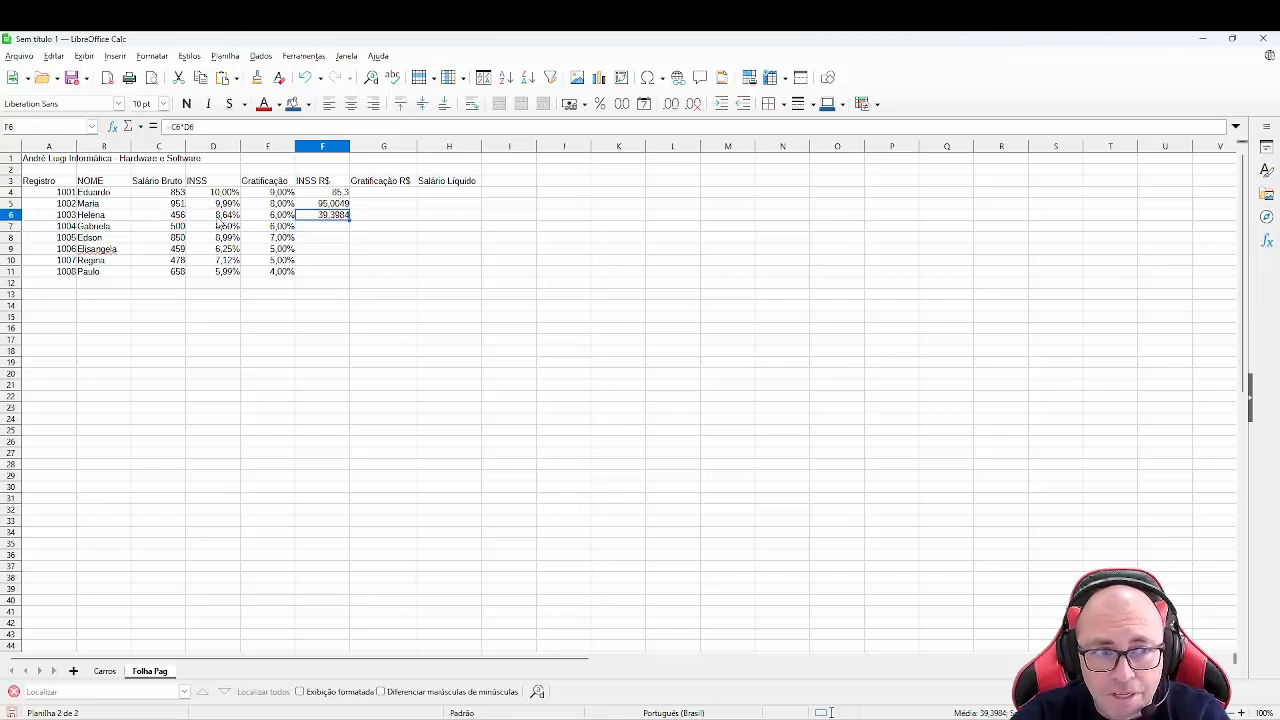
key("Down")
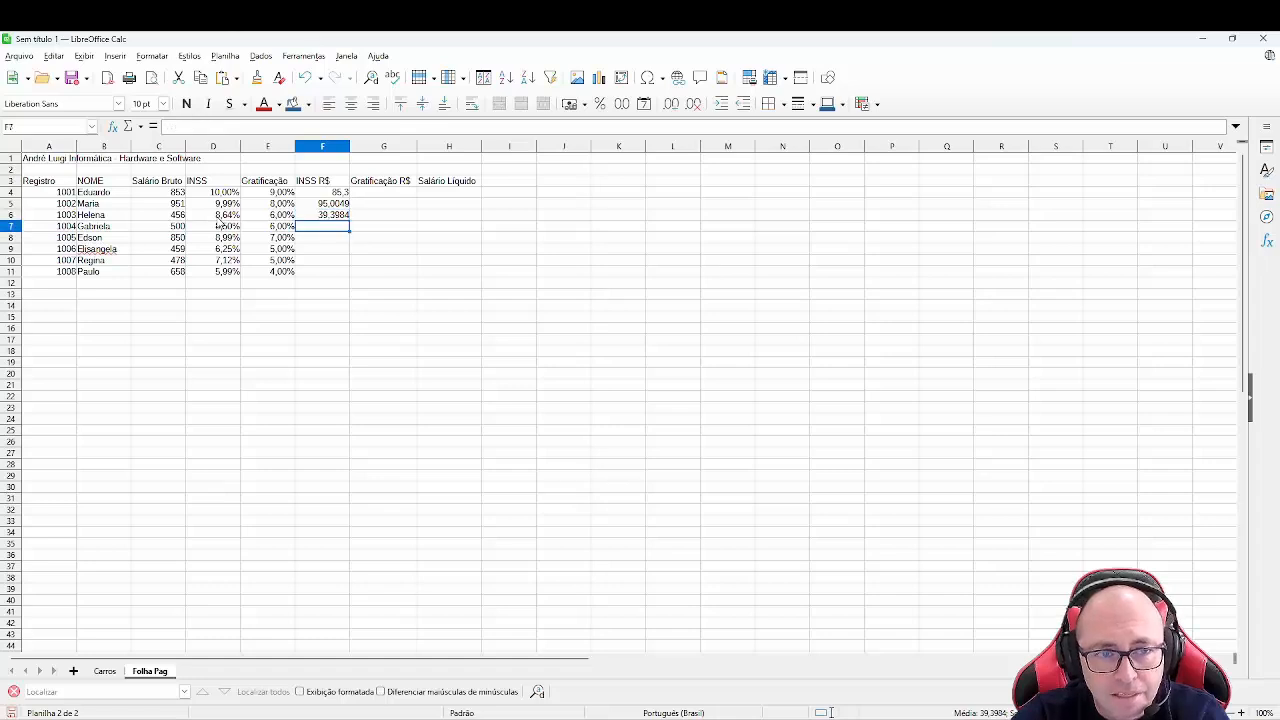
key("Up")
key("Down")
key("Down")
key("Up")
key("Up")
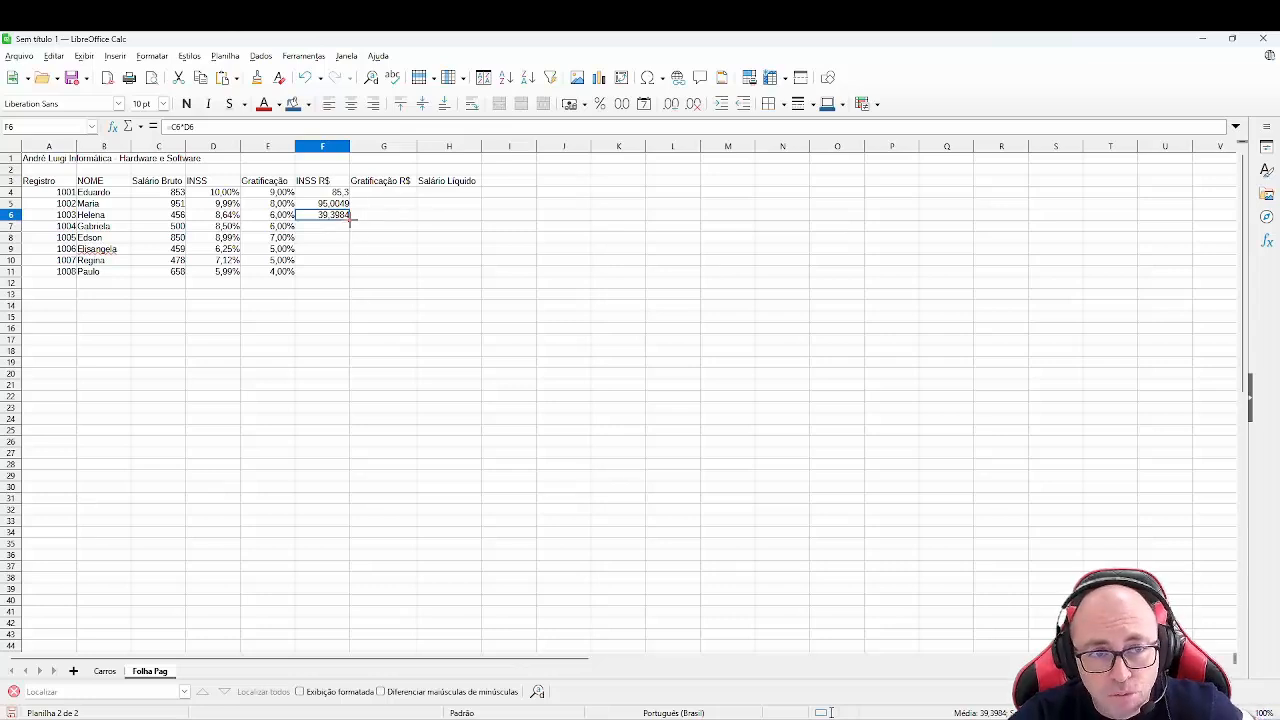
left_click(339, 192)
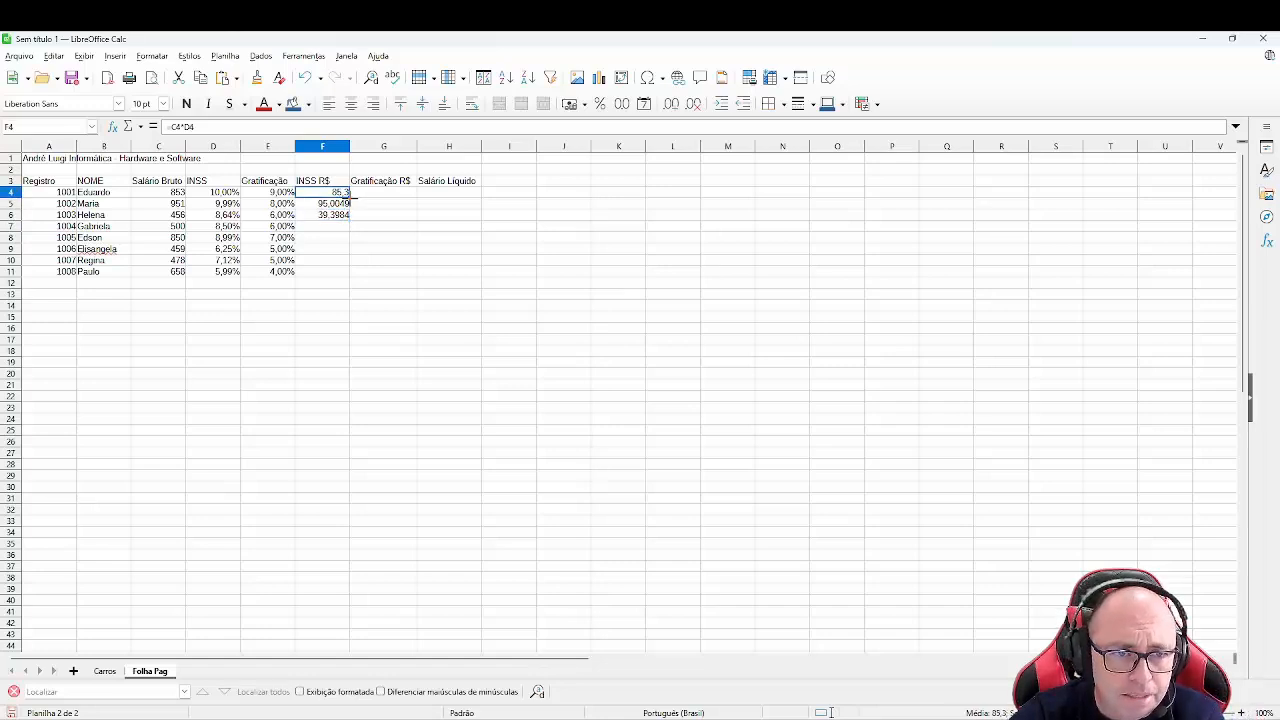
left_click_drag(351, 197, 344, 237)
left_click_drag(341, 263, 338, 278)
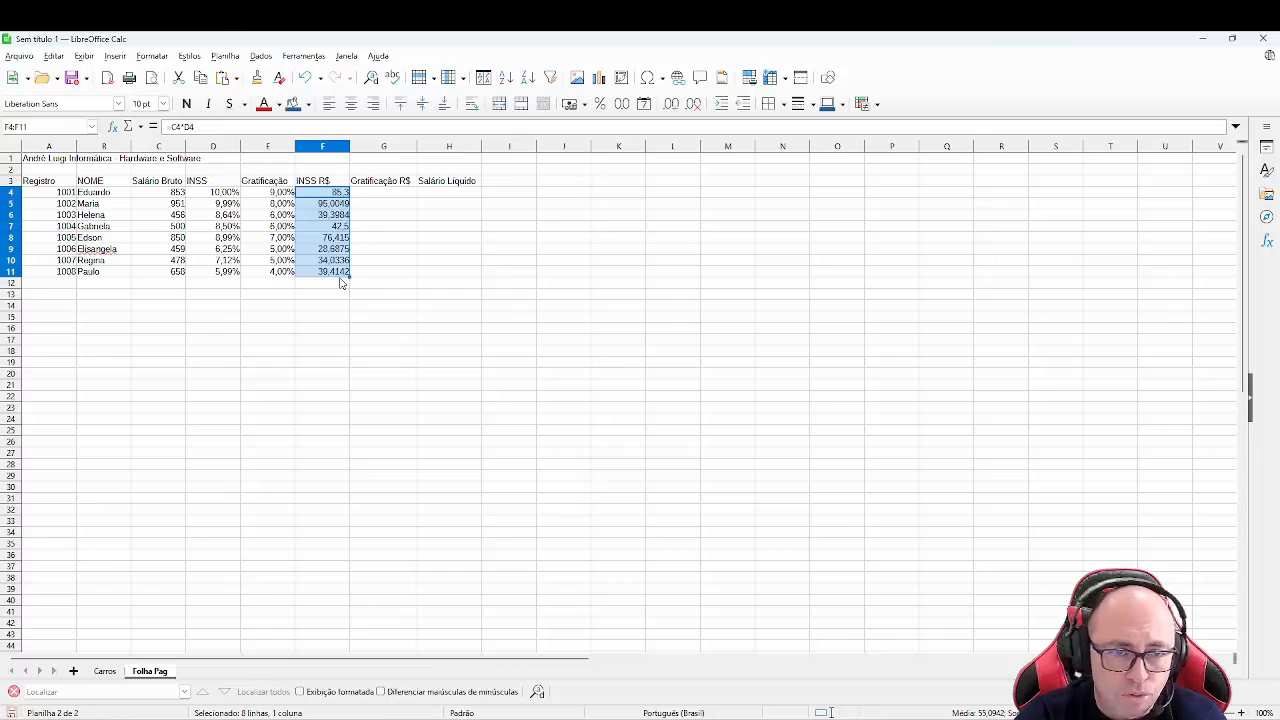
- Enter the formula =C4*E4 in G4 for Gratificação R$ and fill it down through G11
left_click(405, 197)
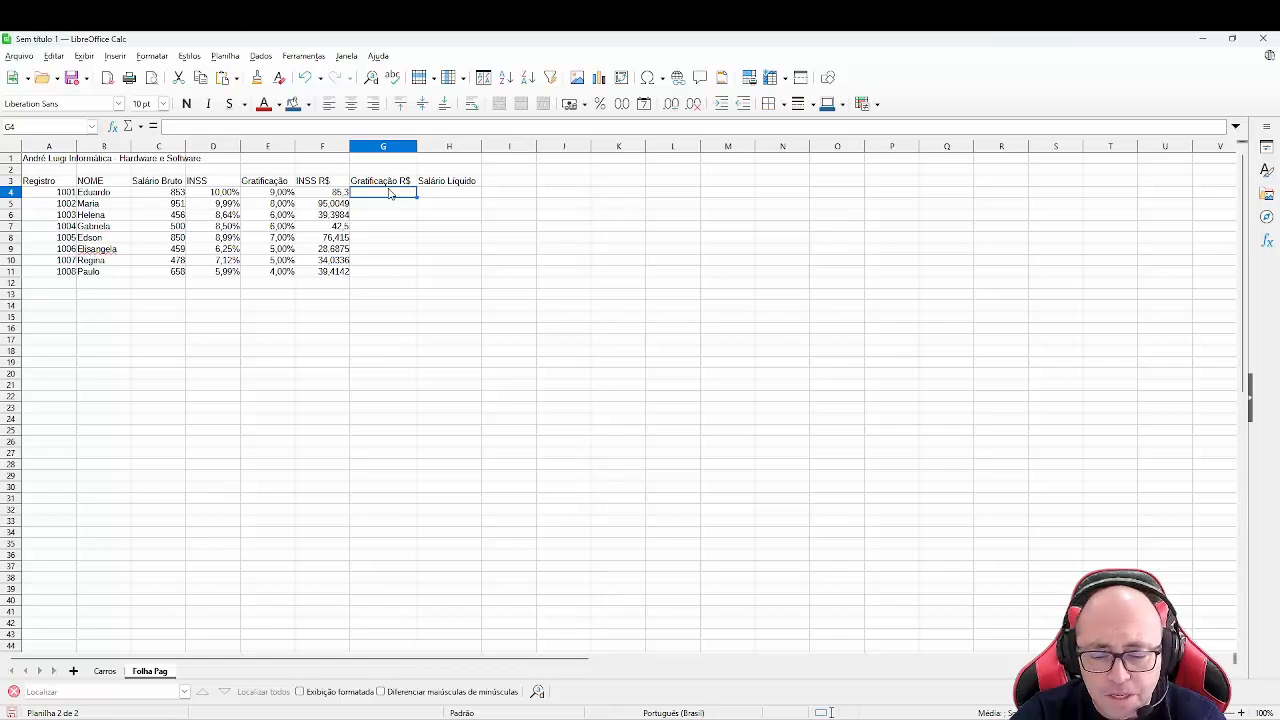
type("=")
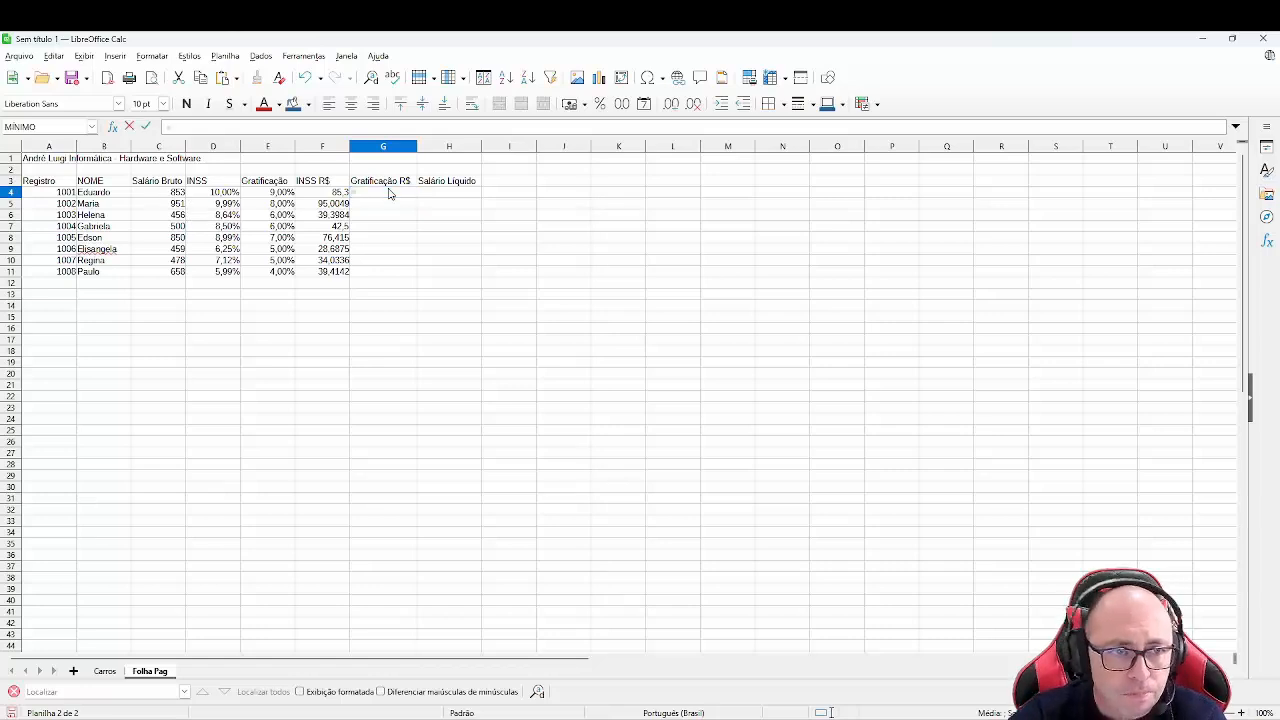
left_click(175, 195)
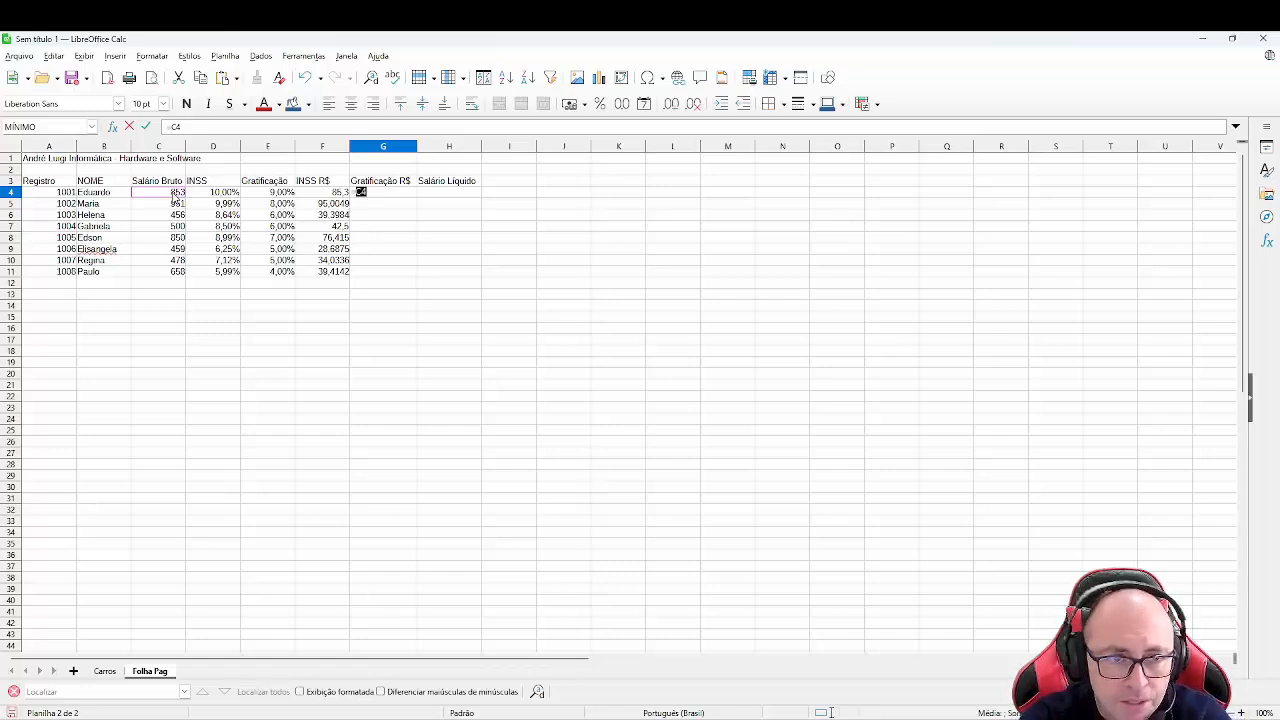
type("*")
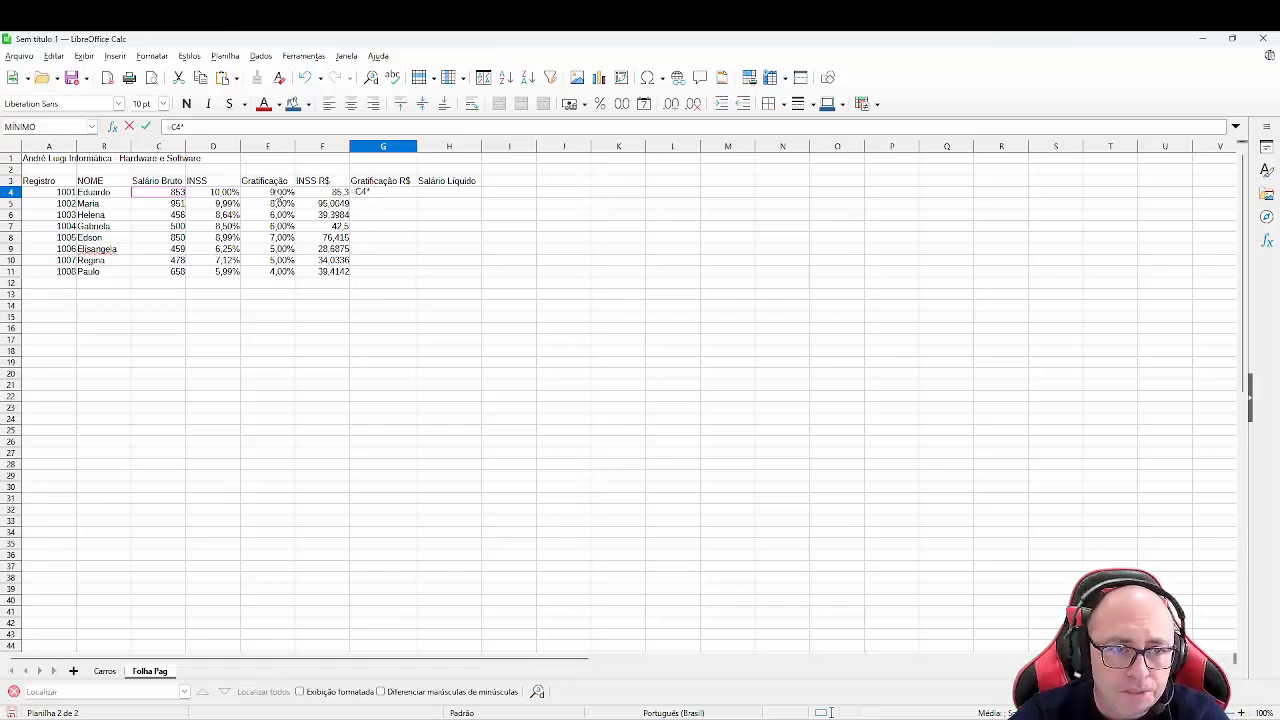
left_click(278, 194)
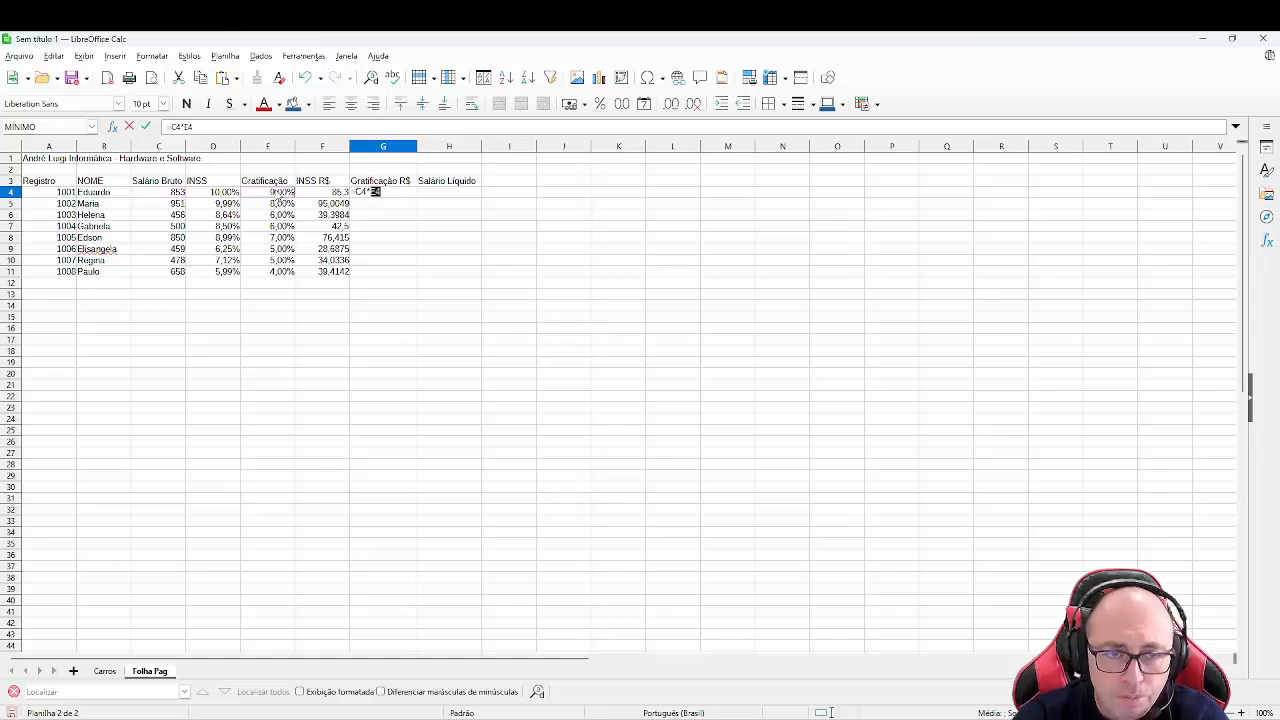
key("Return")
key("Up")
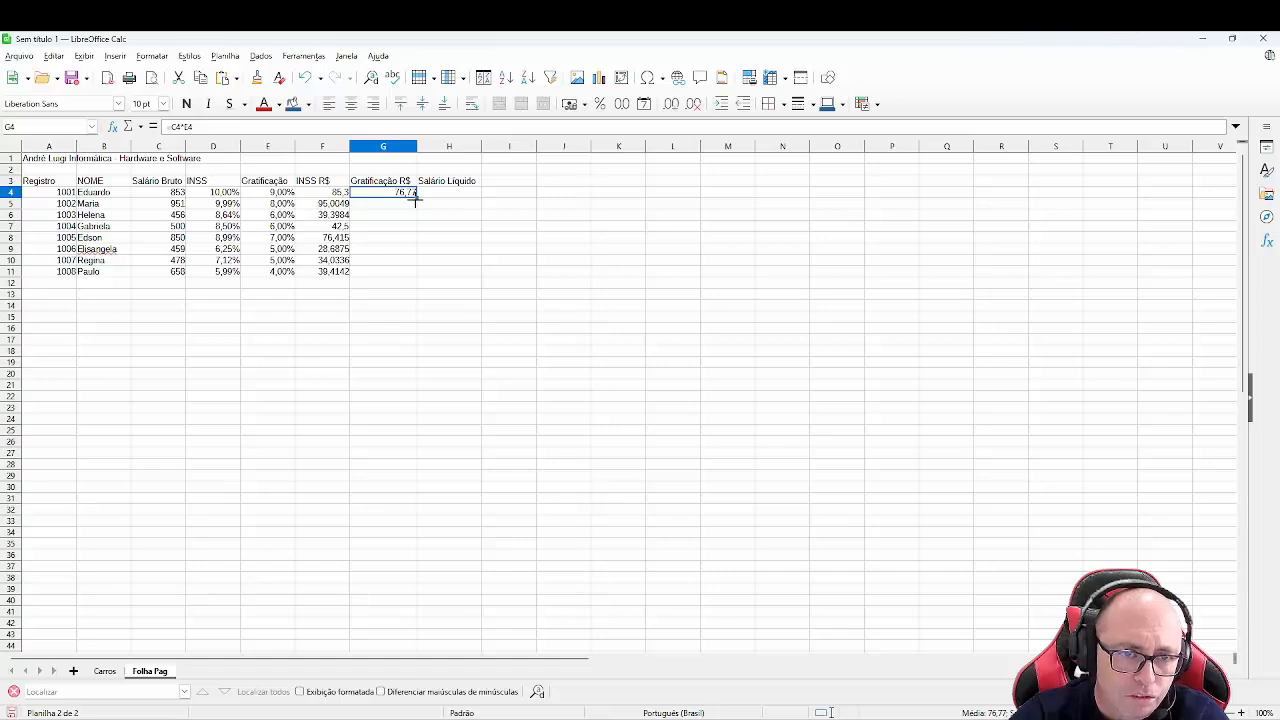
left_click_drag(415, 198, 405, 283)
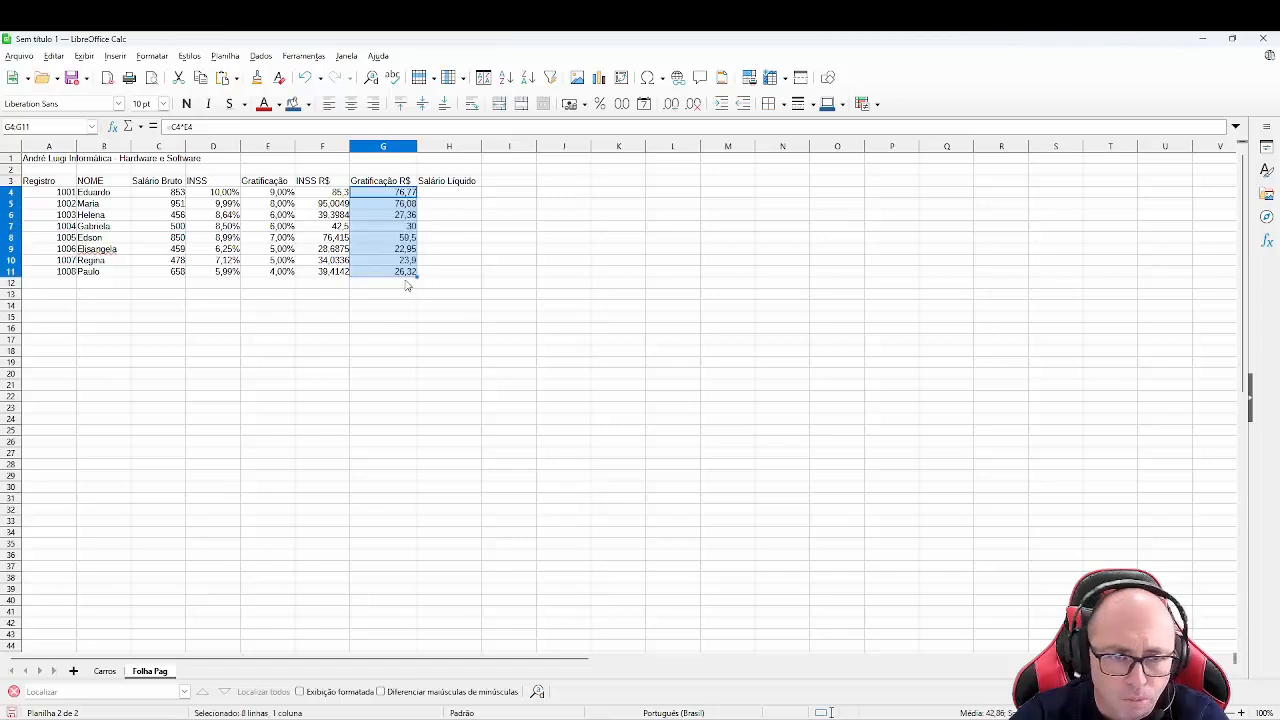
- Enter the formula =C4-F4+G4 in H4 for Salário Líquido and fill it down through H11
left_click(453, 194)
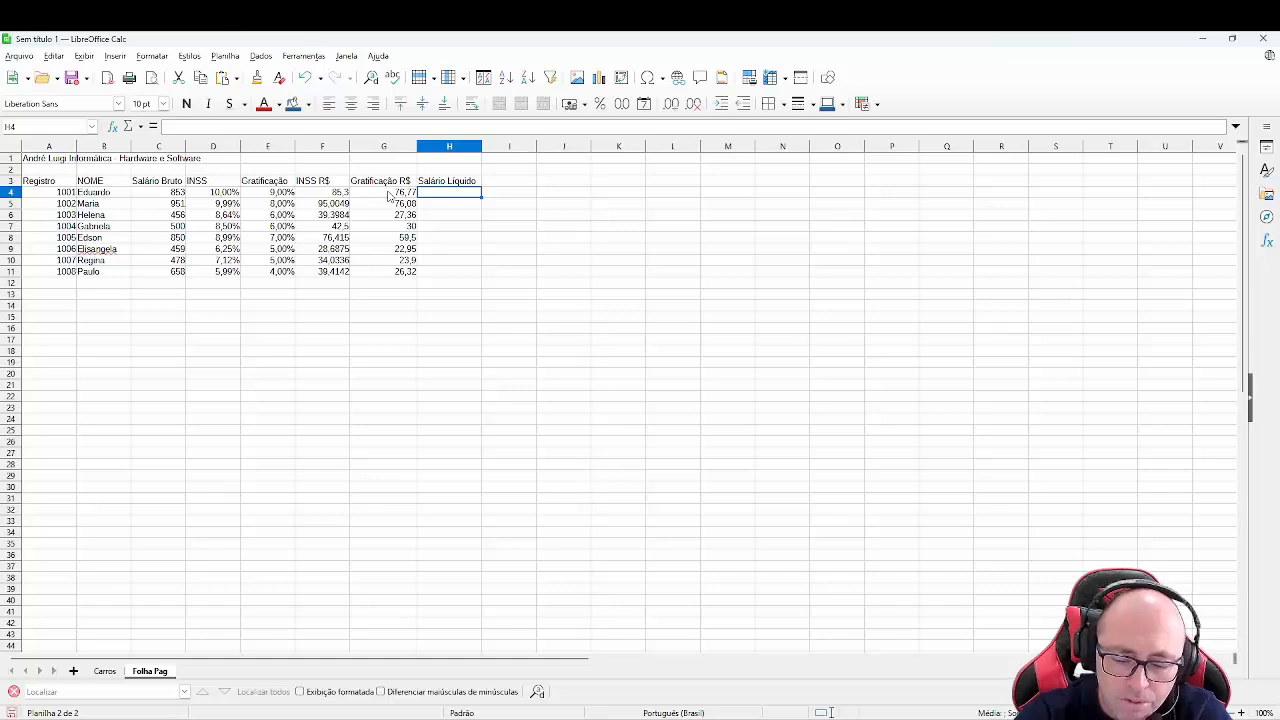
type("=")
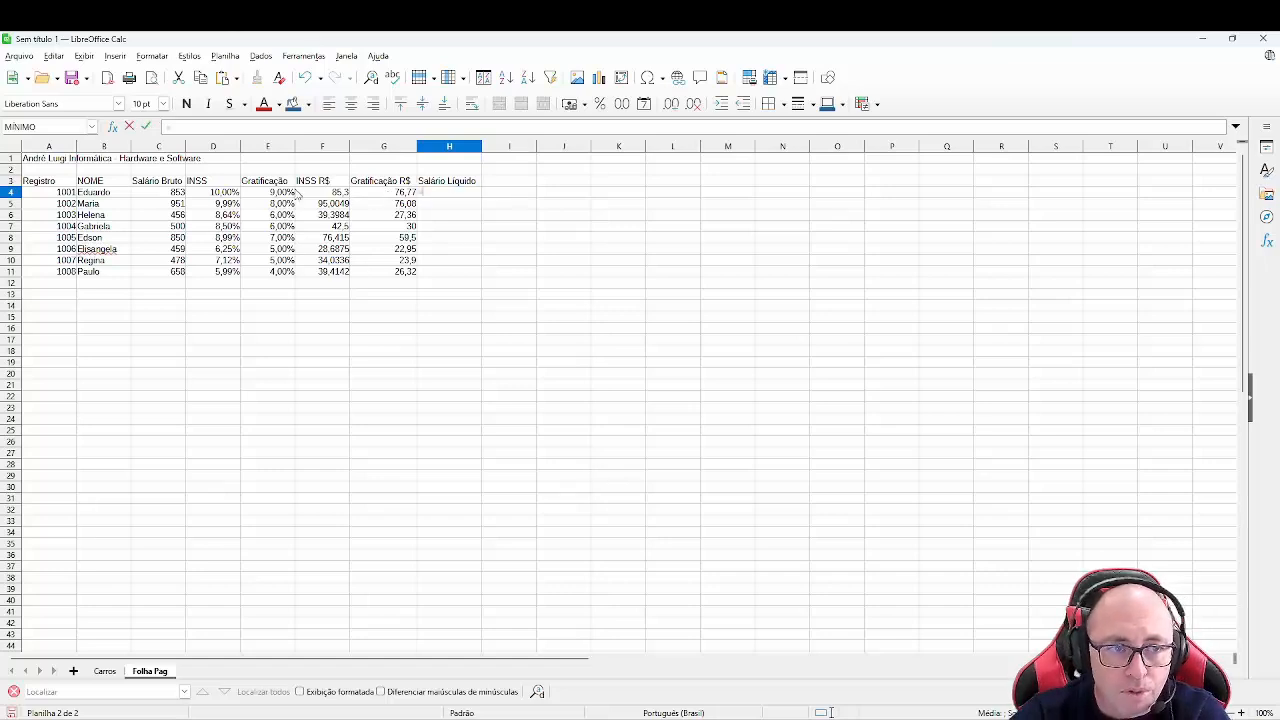
left_click(175, 194)
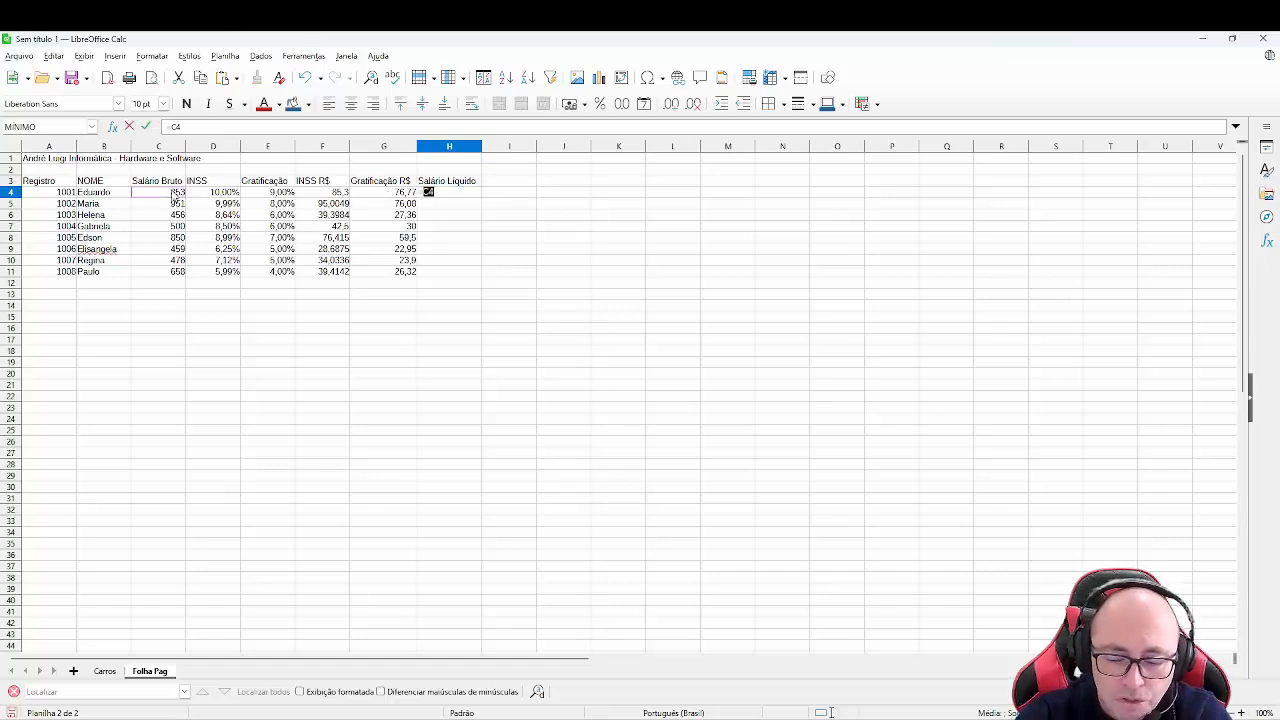
type("-")
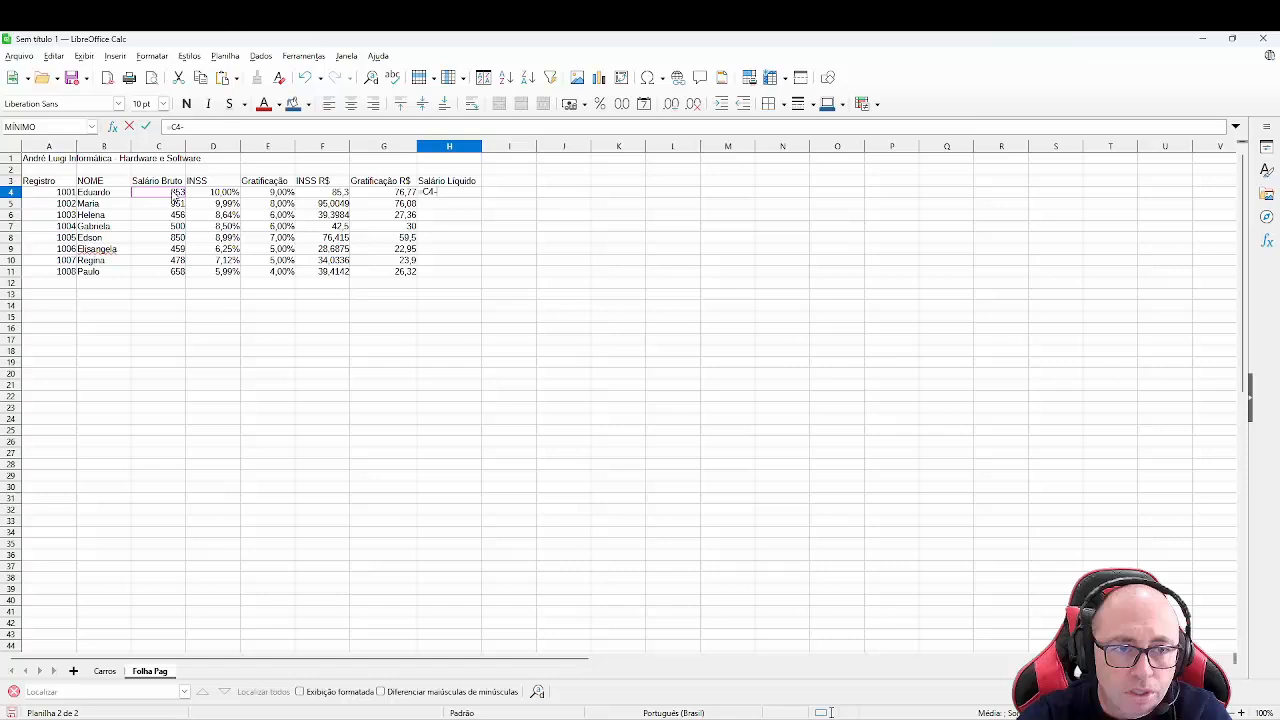
left_click(320, 193)
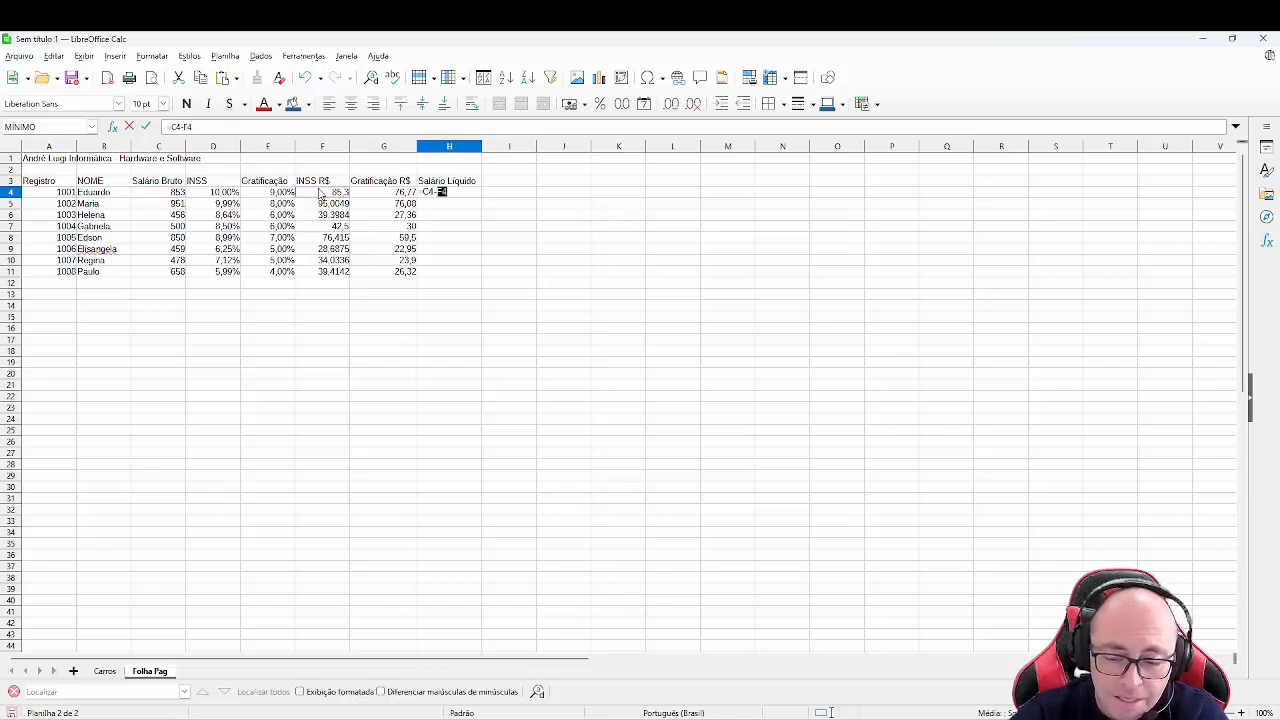
type("+")
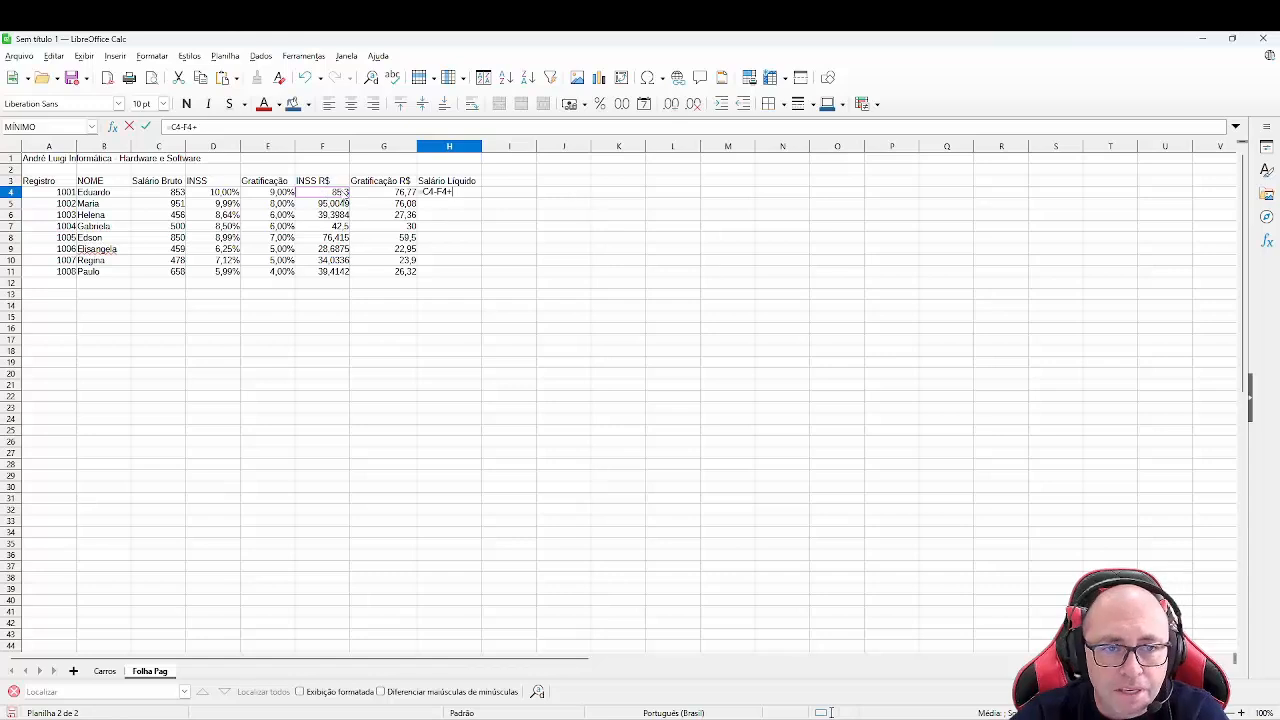
left_click(375, 197)
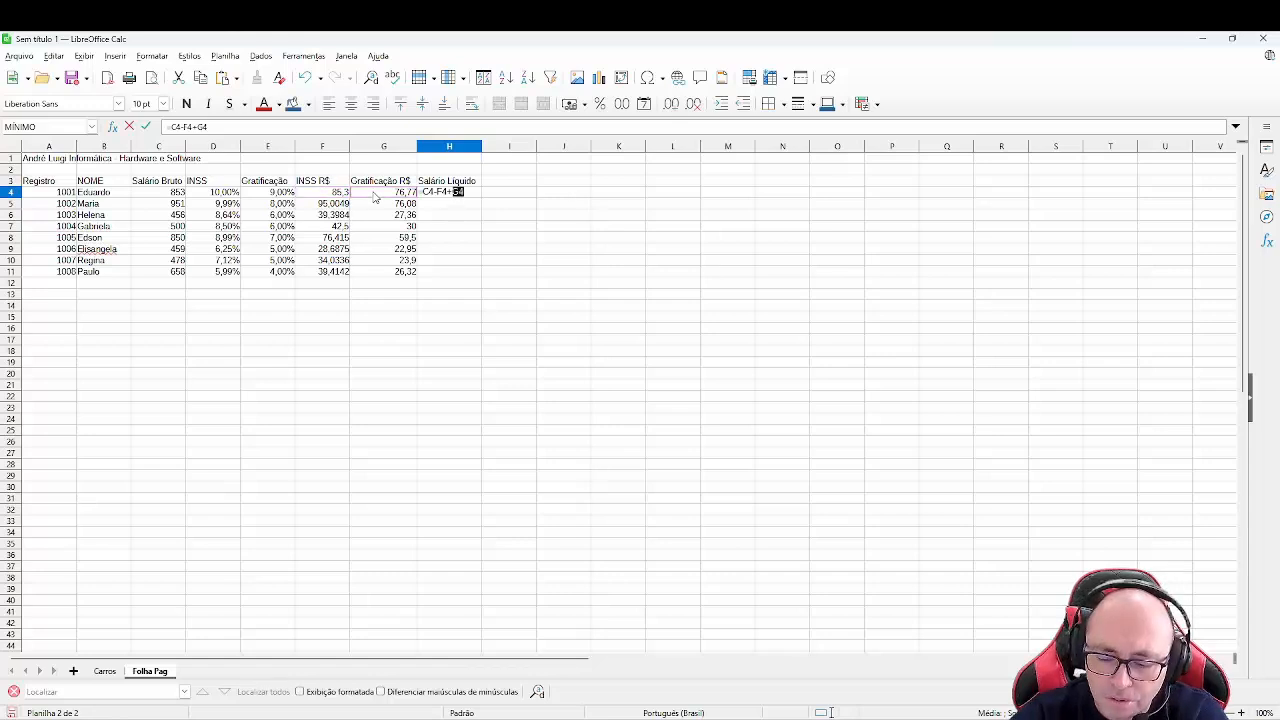
key("Return")
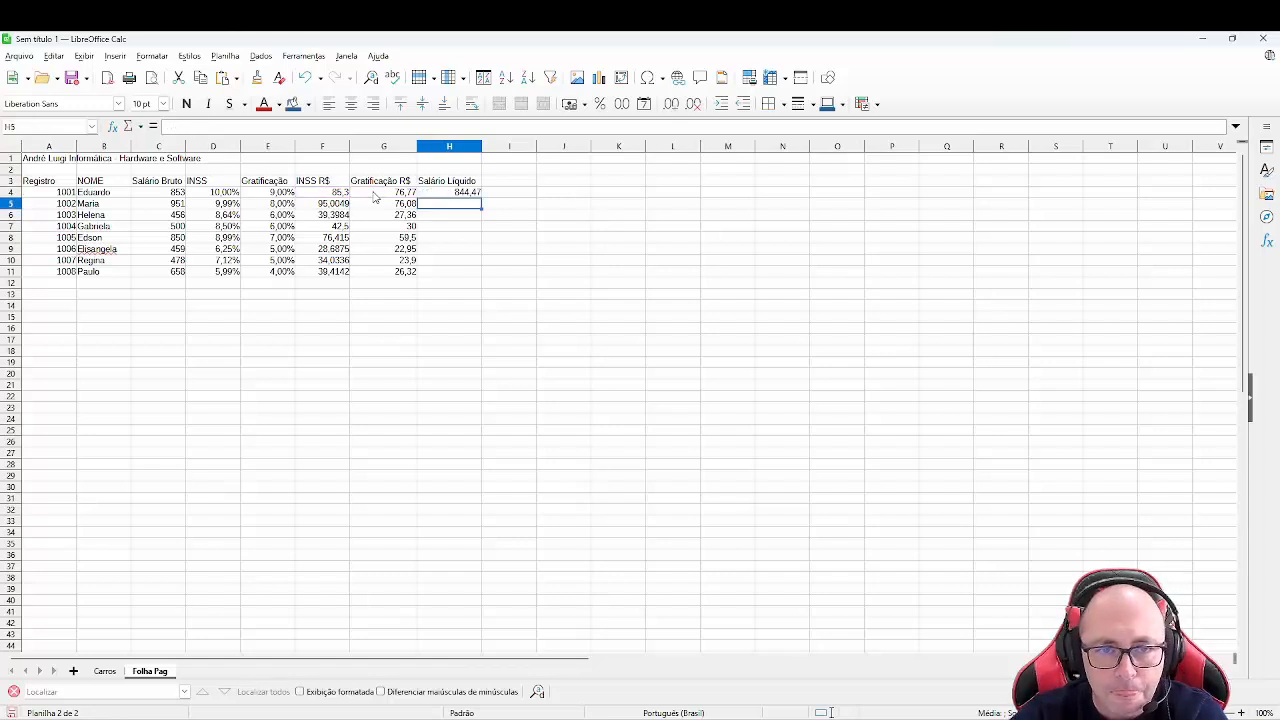
left_click(467, 195)
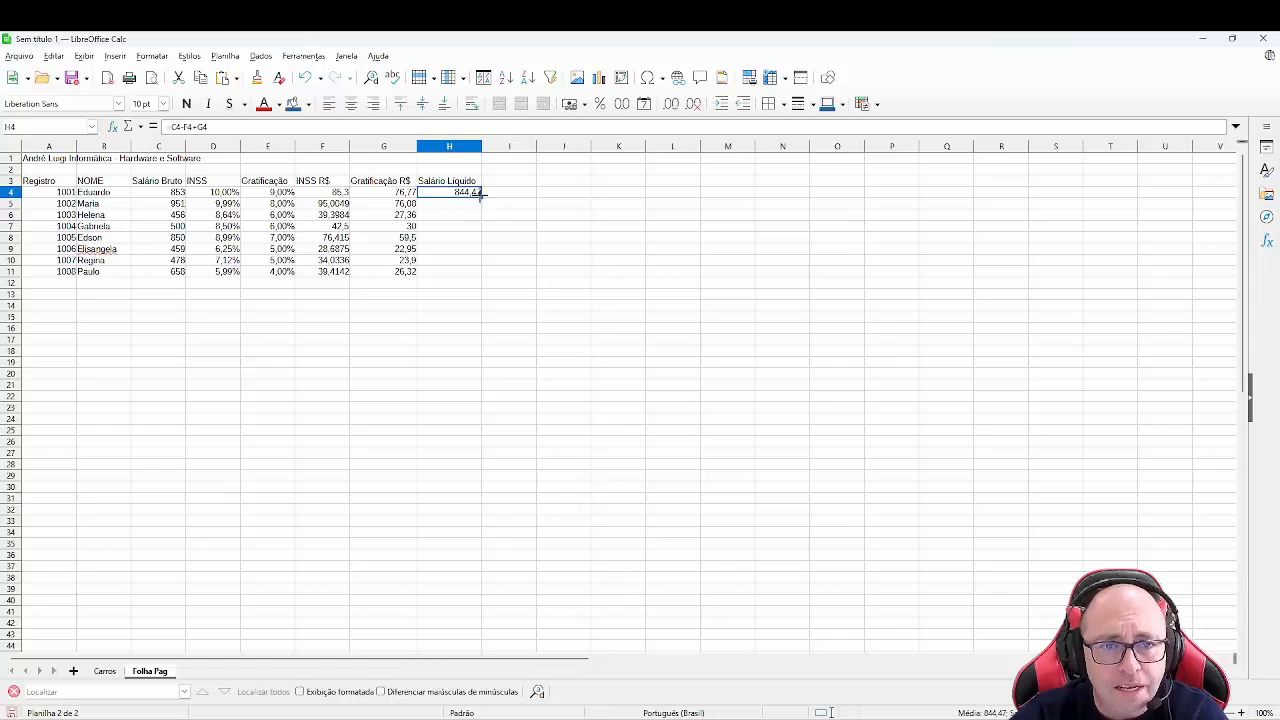
left_click_drag(480, 197, 476, 277)
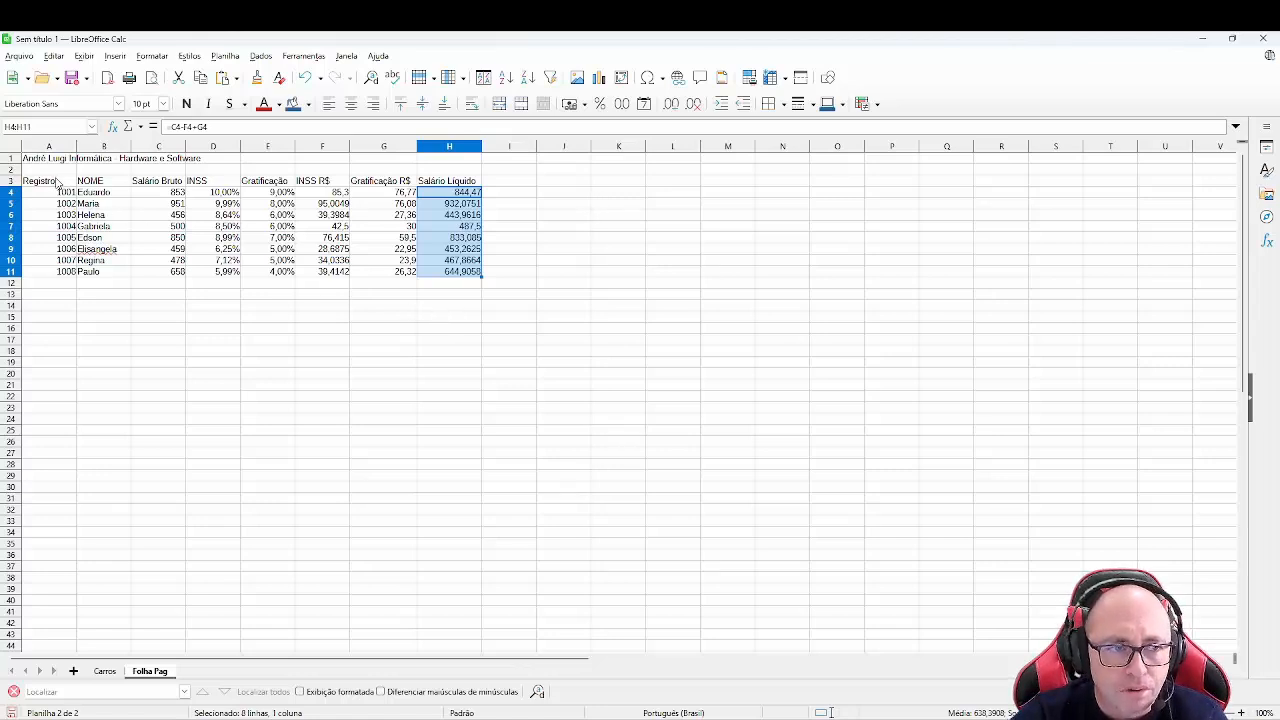
- Format the header row A3:H3 in bold with a blue font color and a light gray background
left_click_drag(57, 183, 459, 190)
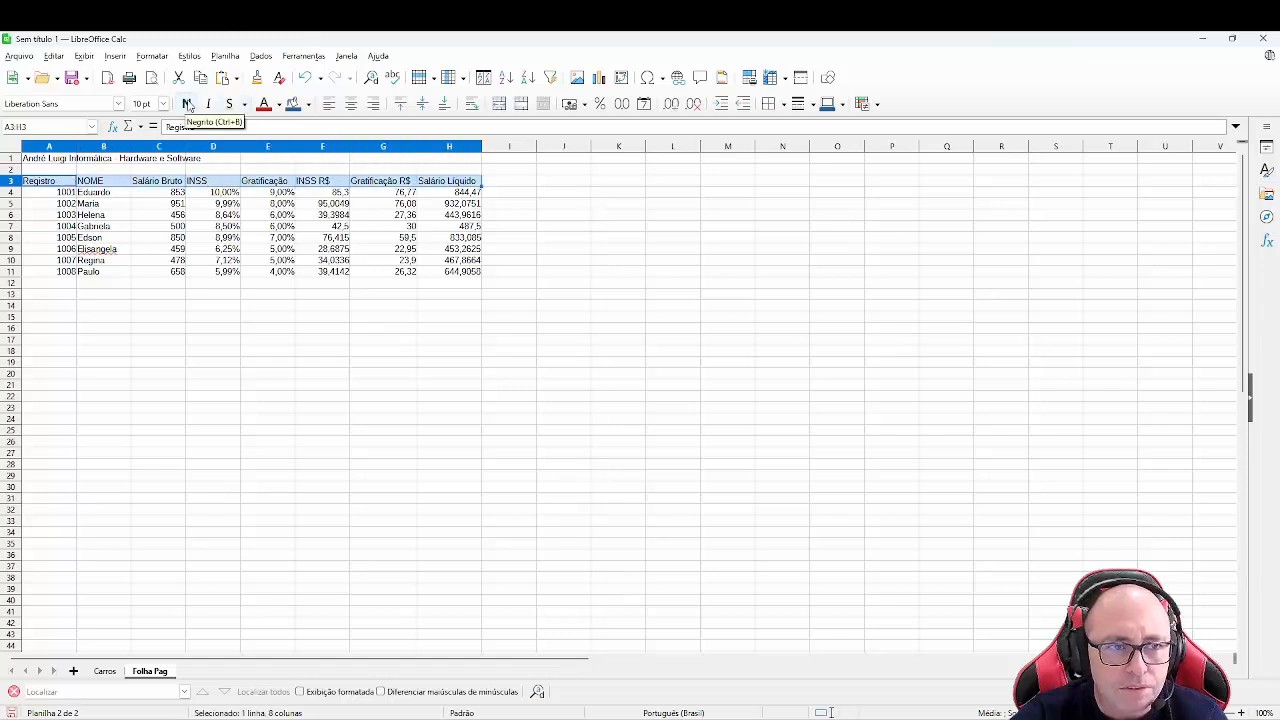
left_click(186, 104)
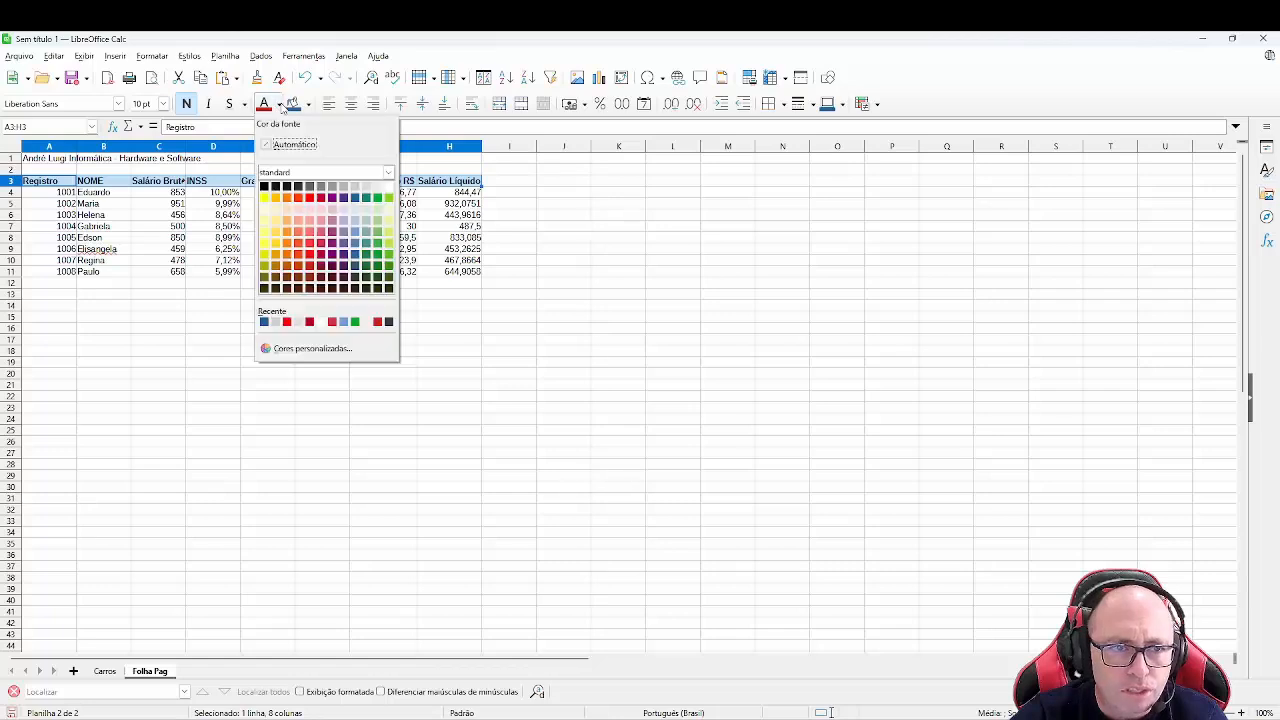
left_click(279, 105)
left_click(363, 214)
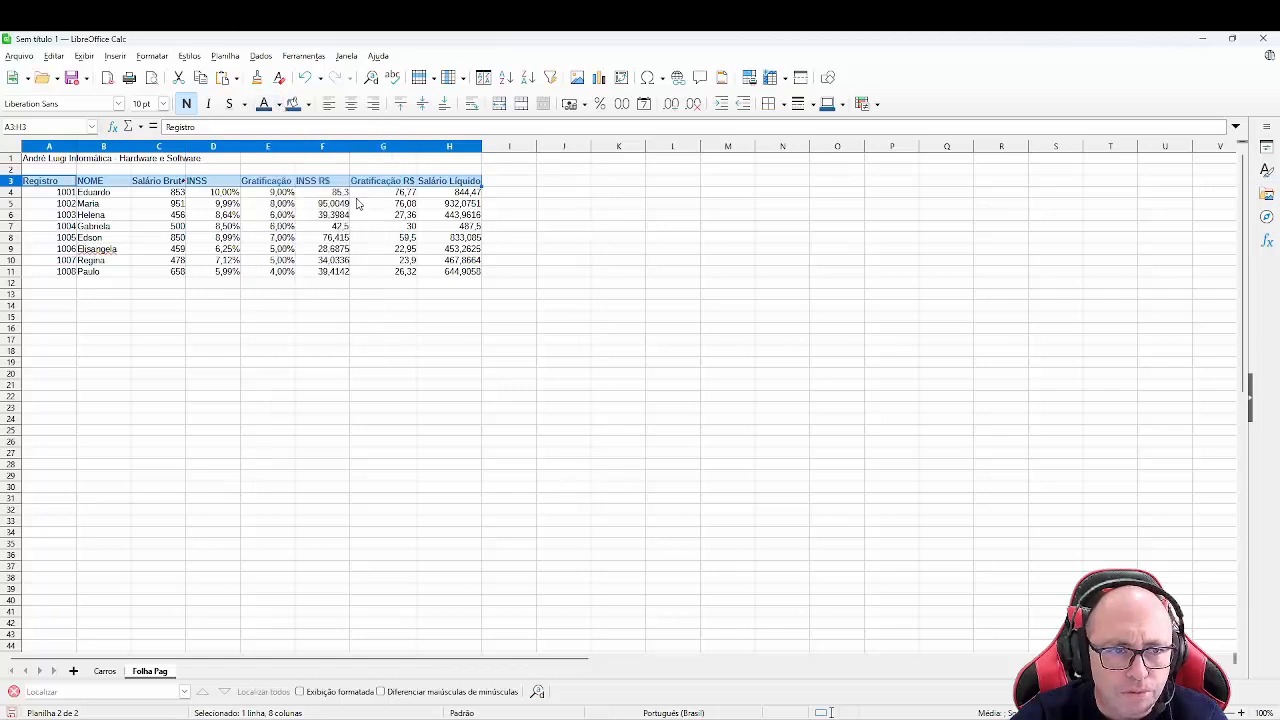
left_click(309, 105)
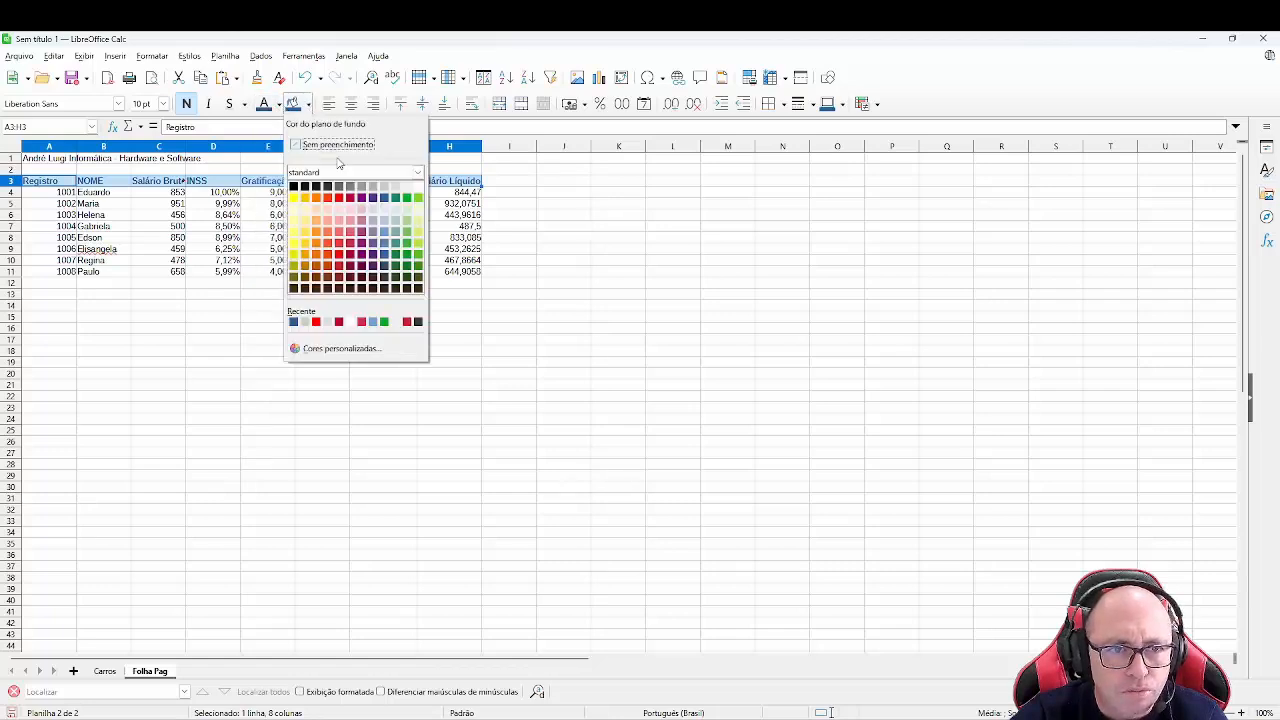
left_click(383, 188)
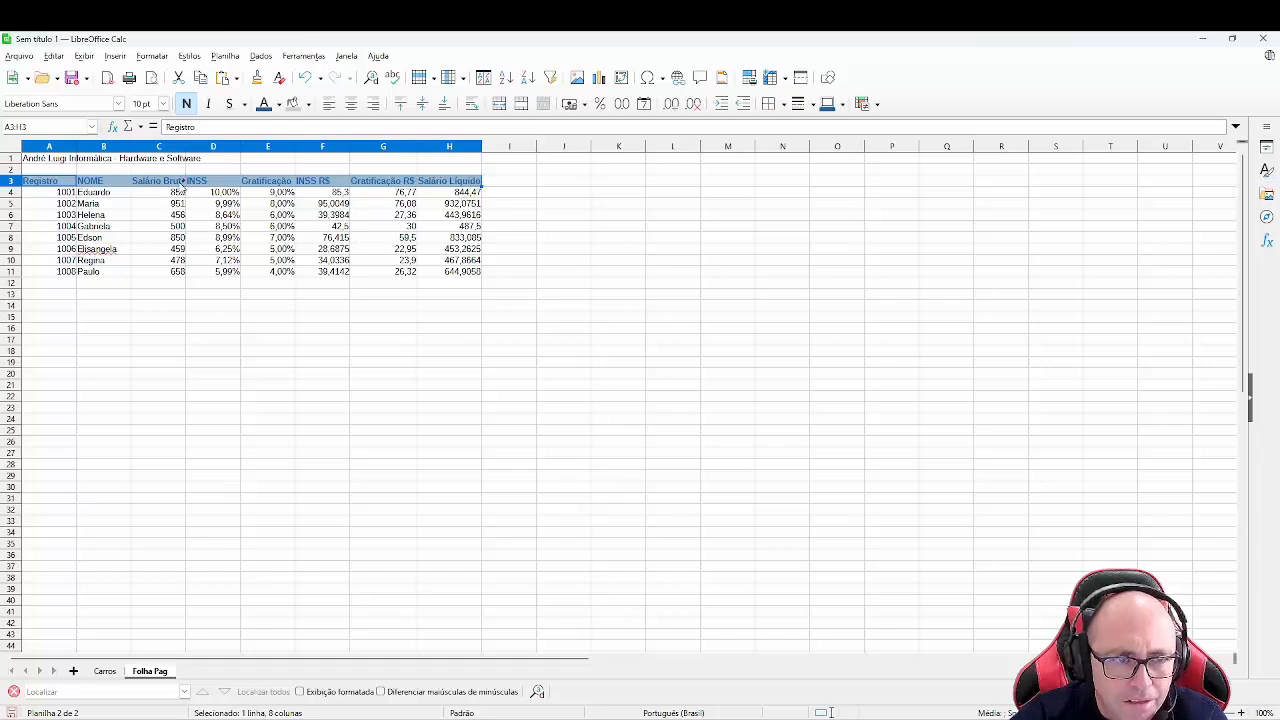
- Set the width of columns A through H to 3 cm
left_click(50, 147)
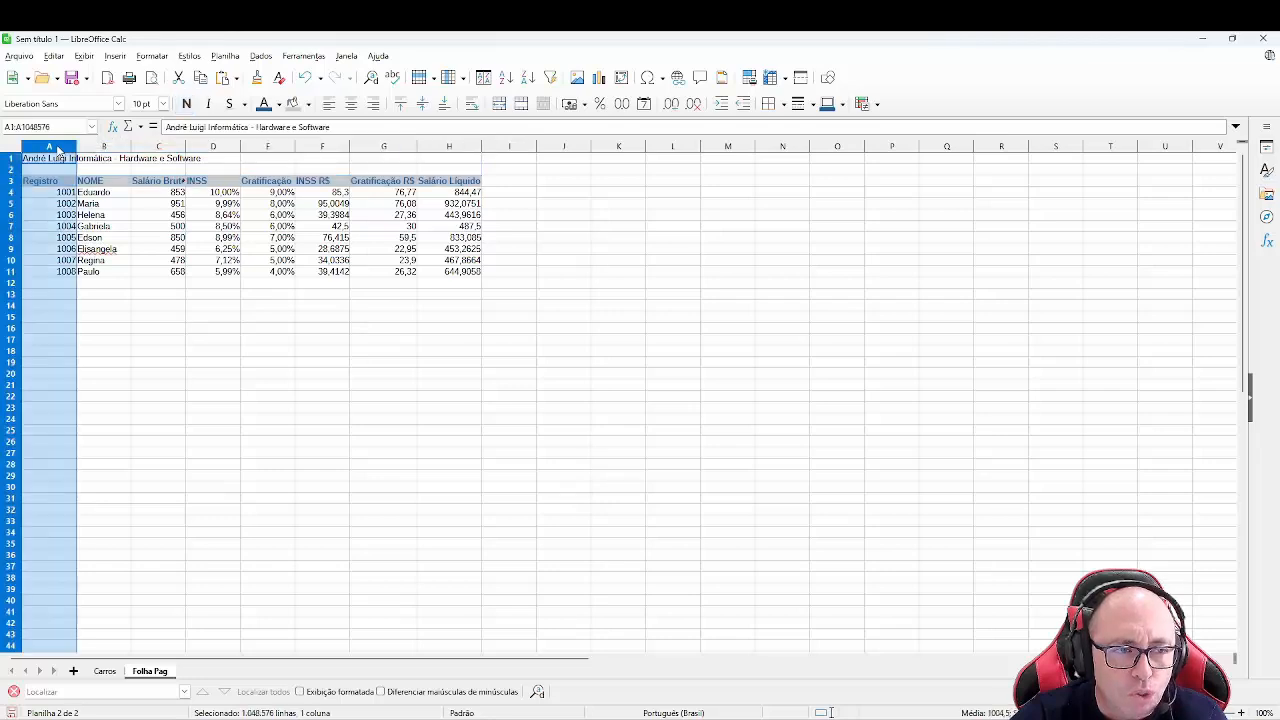
left_click_drag(75, 147, 450, 148)
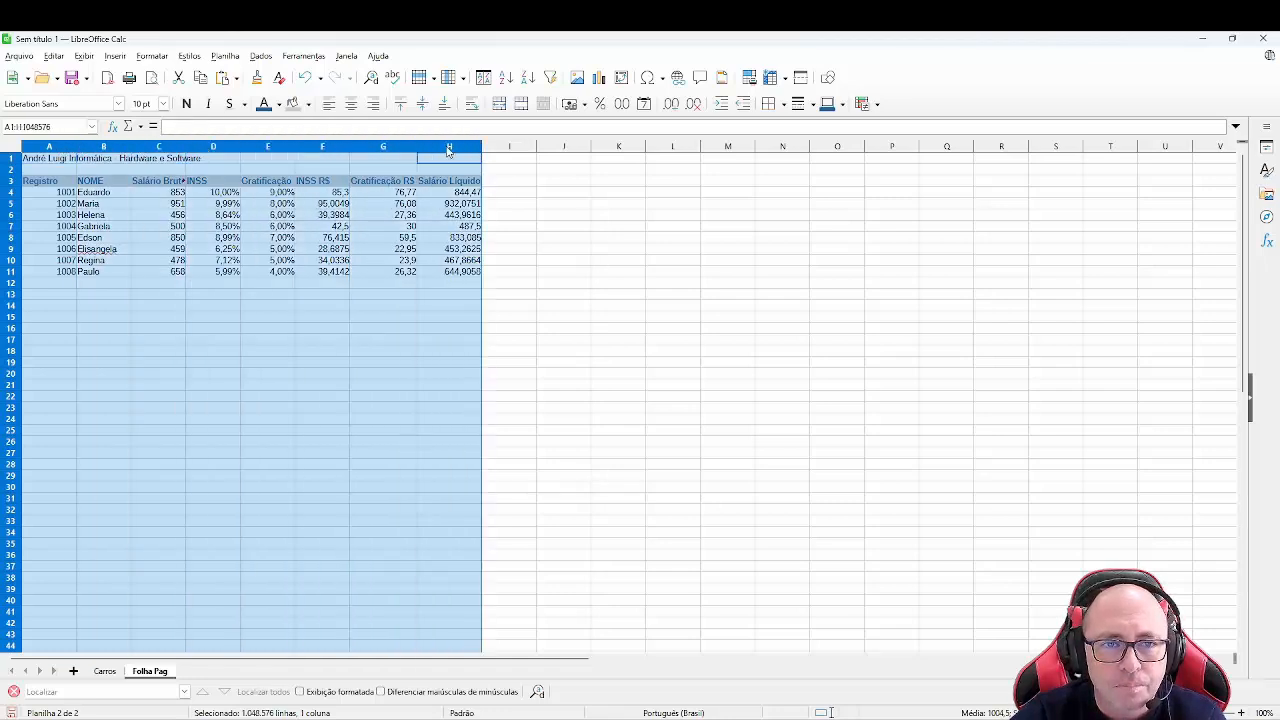
right_click(450, 150)
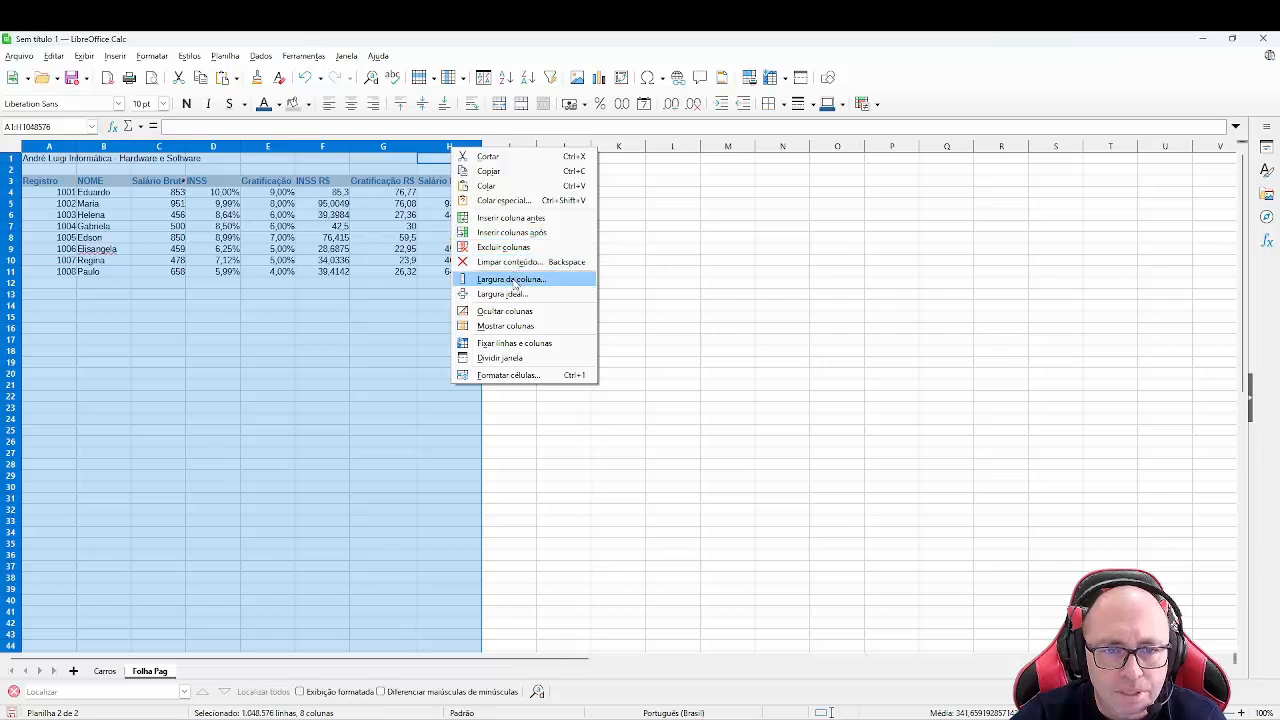
left_click(512, 279)
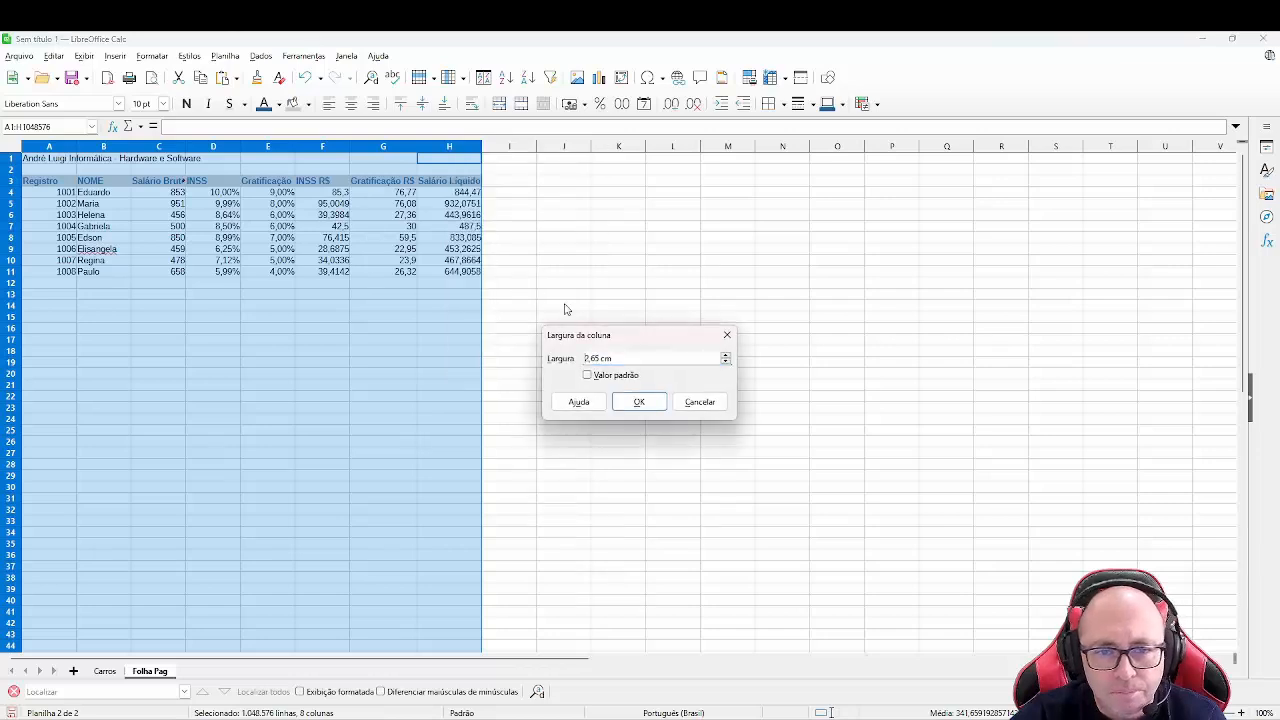
triple_click(634, 357)
type("3")
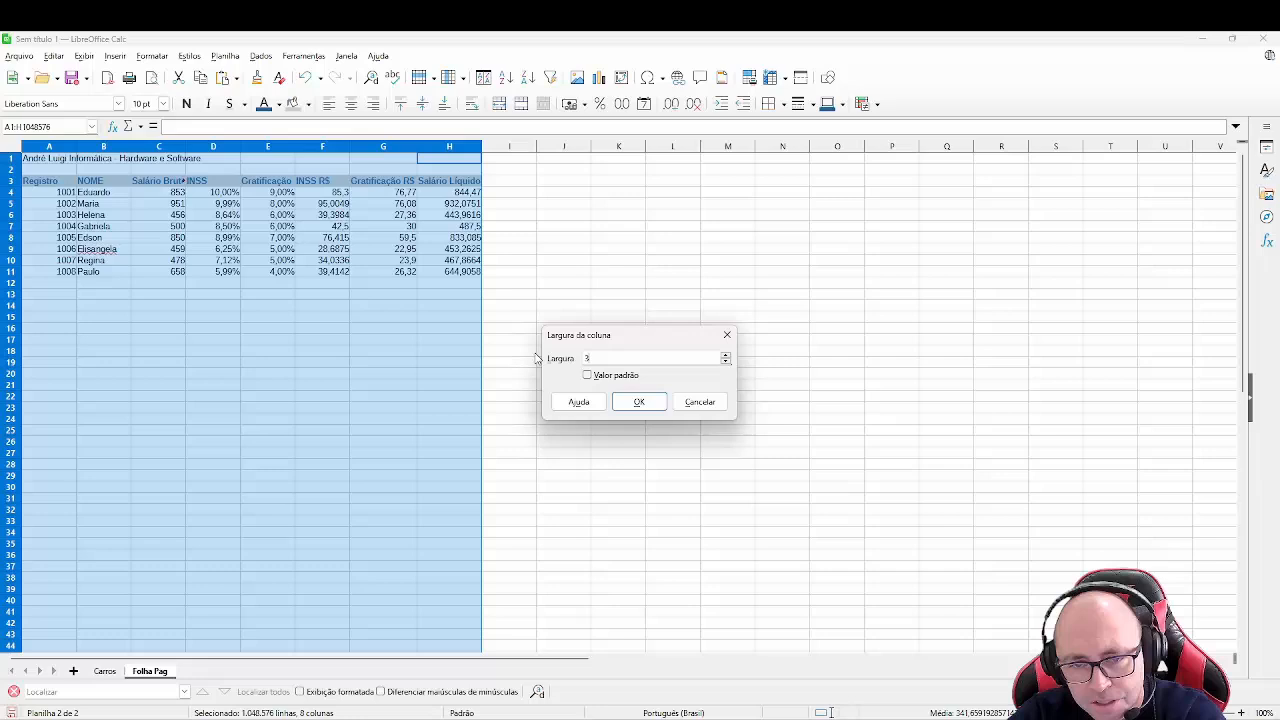
left_click(638, 400)
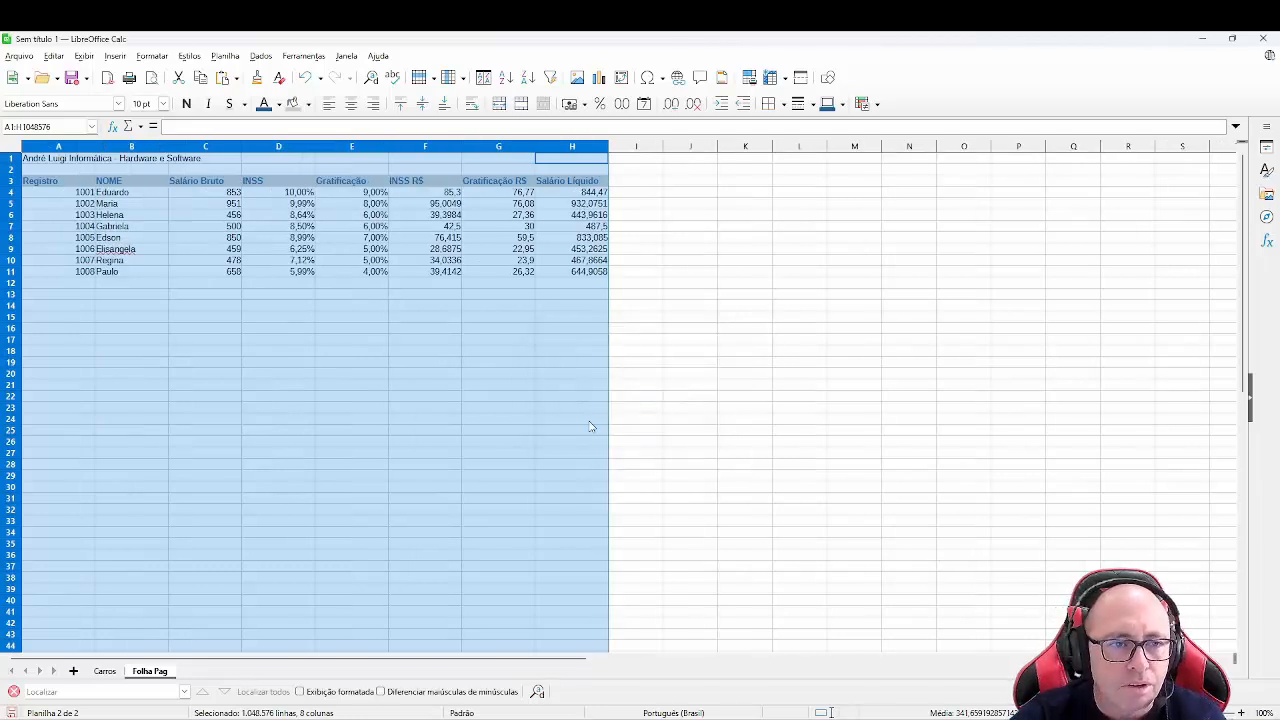
left_click(395, 340)
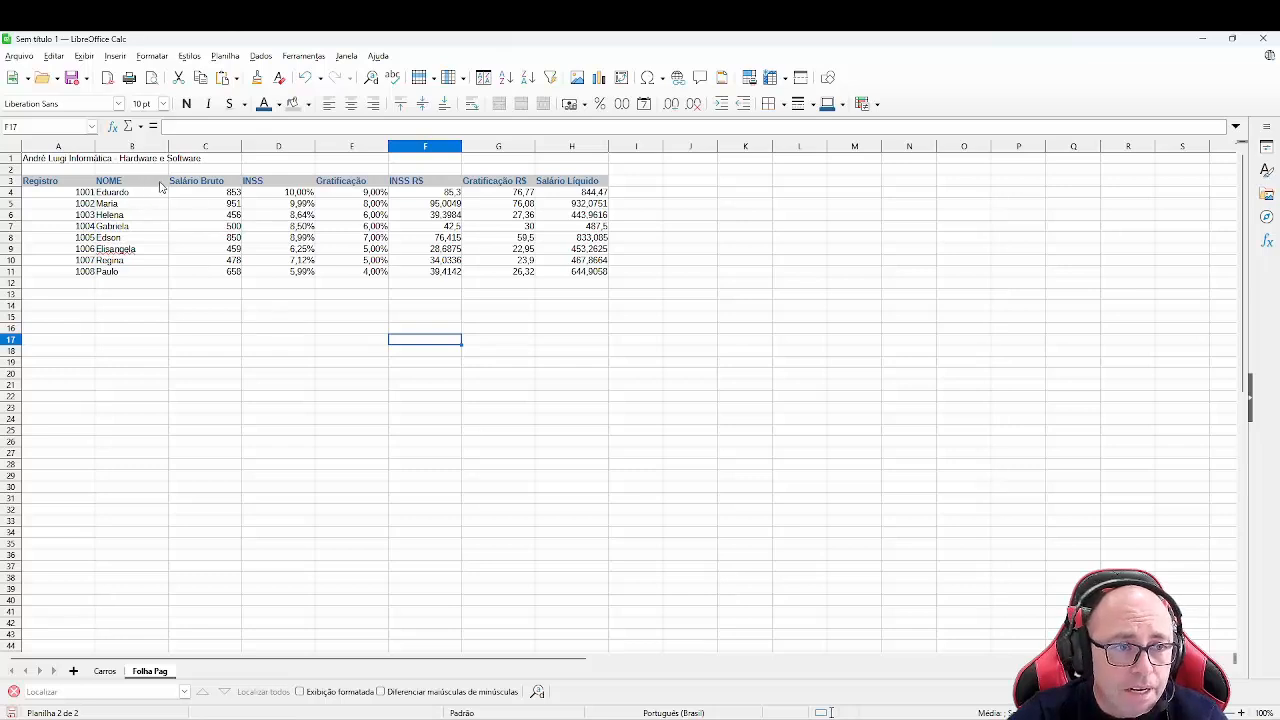
- Center-align the header labels in C3:H3
left_click(210, 184)
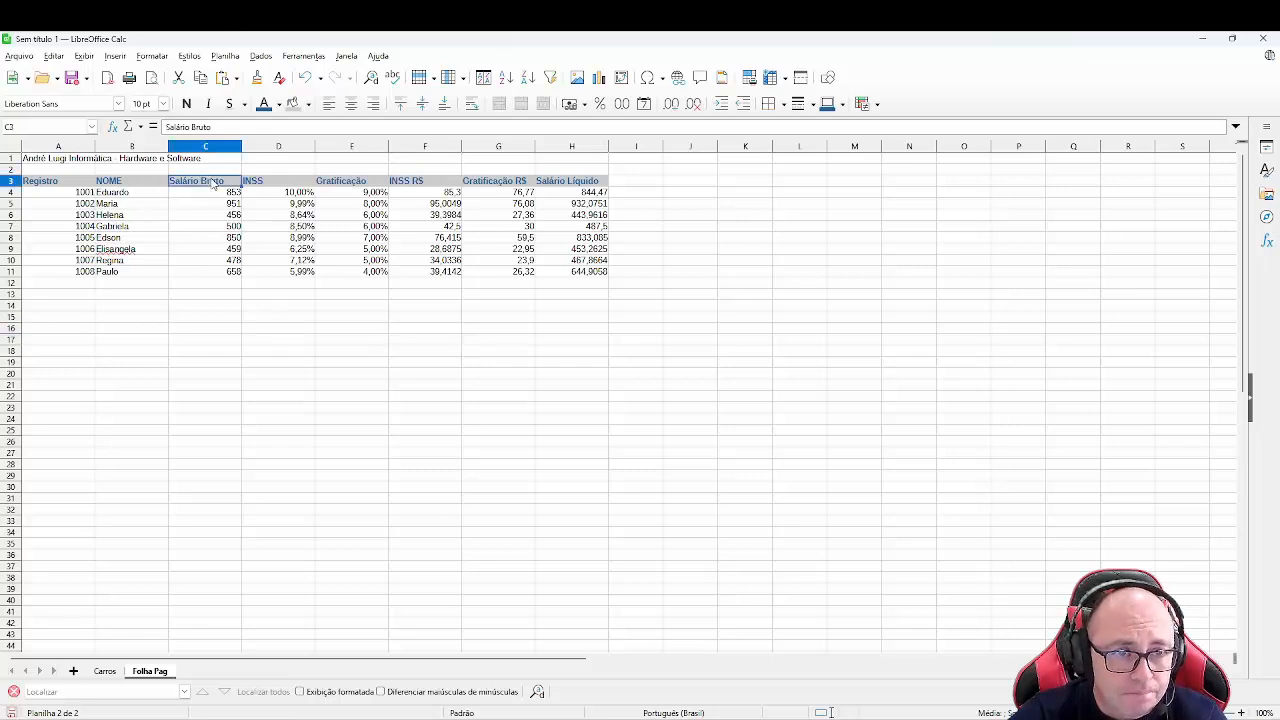
key("ctrl+b")
left_click_drag(195, 182, 585, 183)
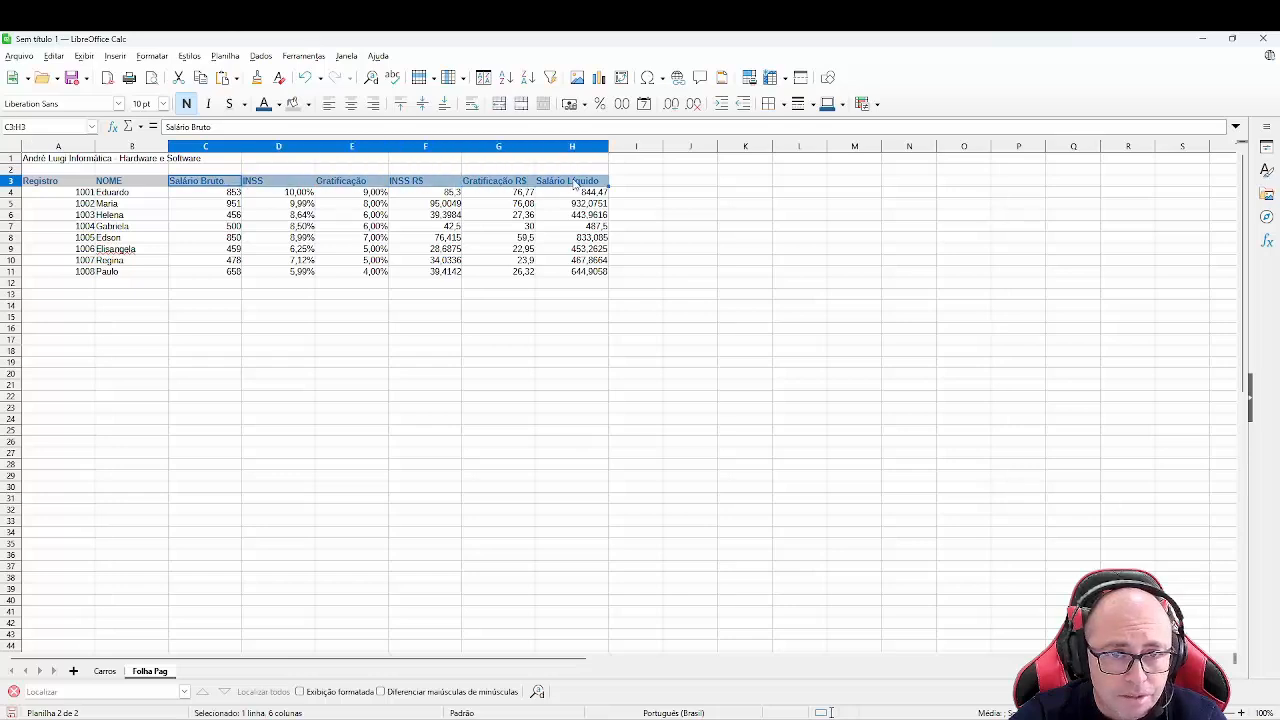
left_click(350, 104)
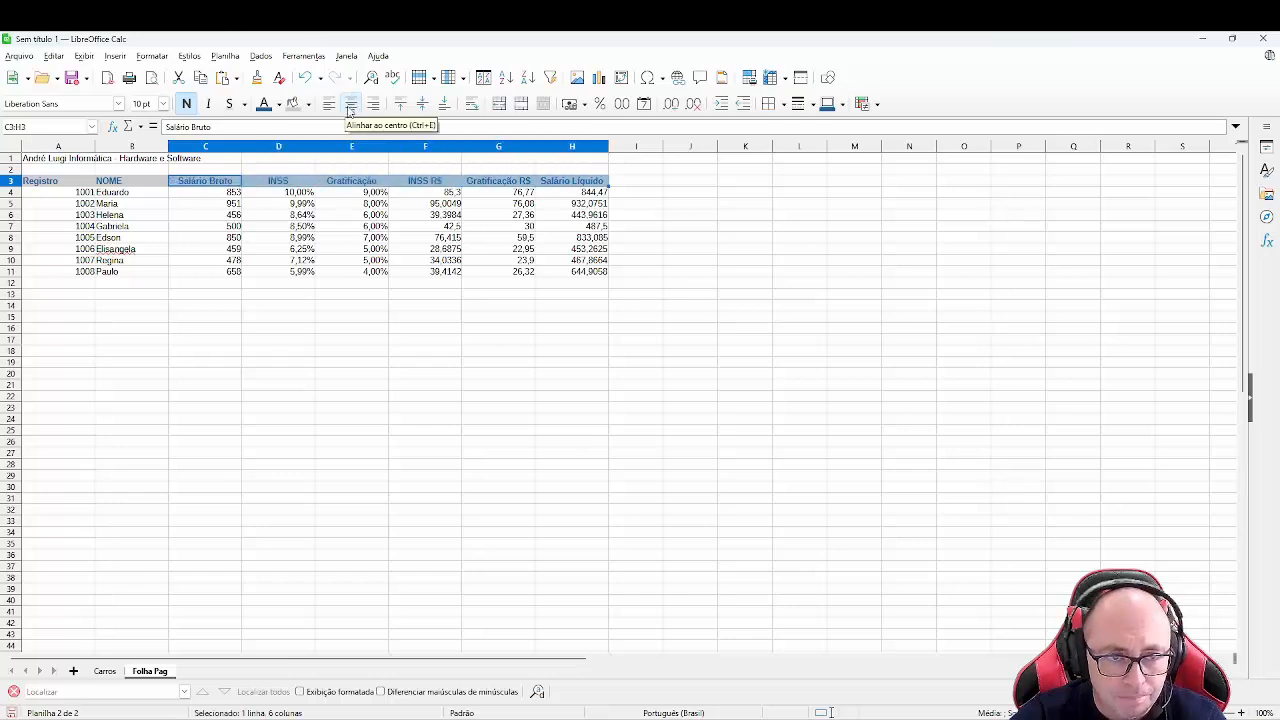
- Format the Salário Bruto values in C4:C11 as currency
left_click(223, 194)
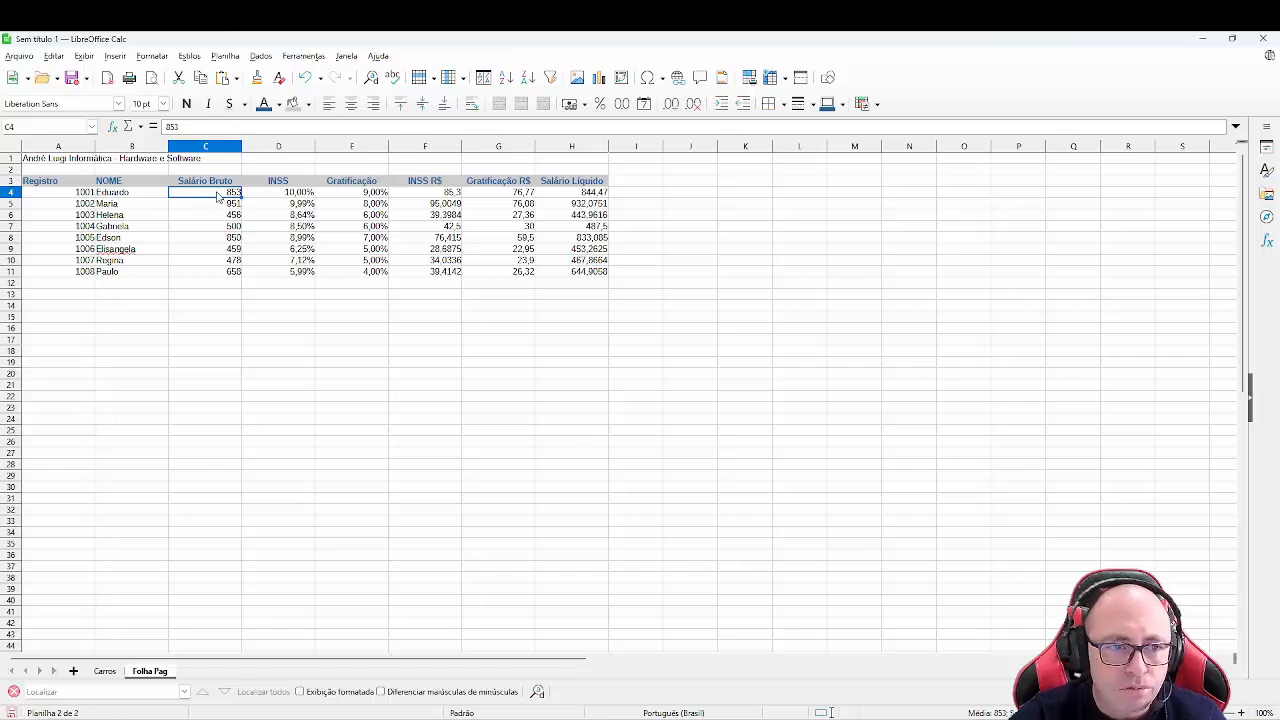
left_click_drag(216, 195, 227, 275)
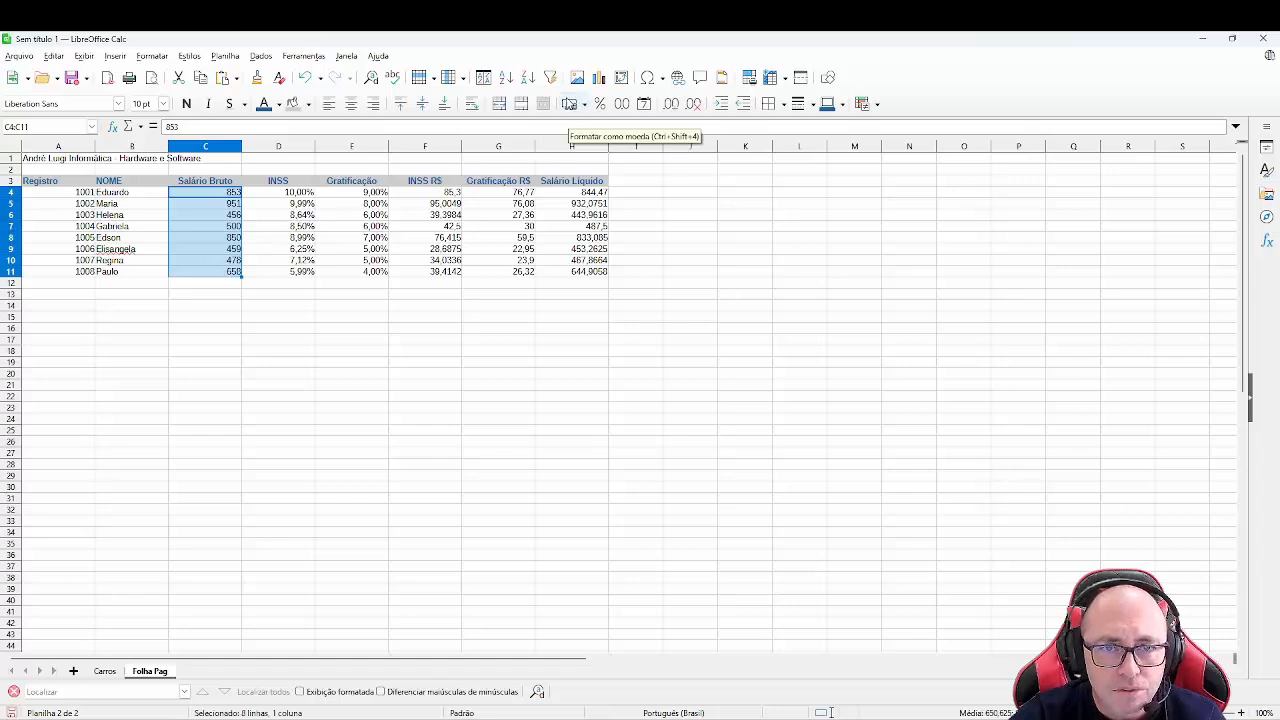
left_click(573, 108)
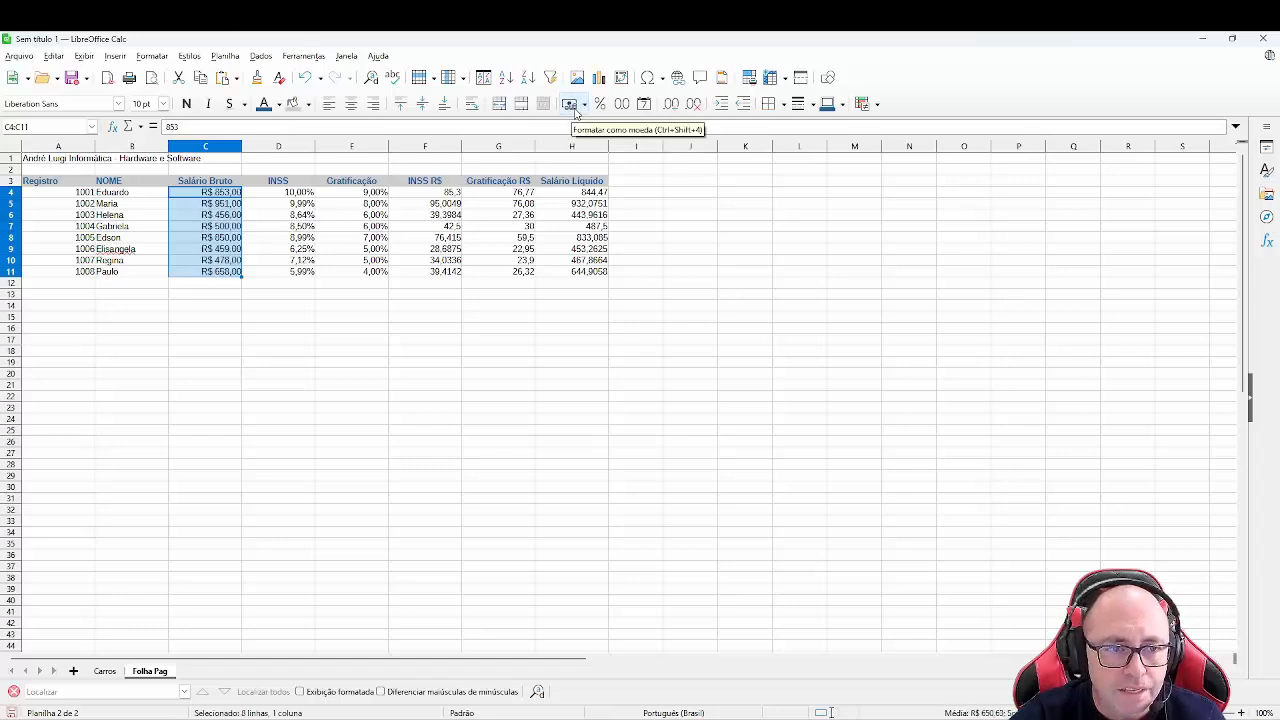
- Format the INSS R$, Gratificação R$ and Salário Líquido values in F4:H11 as currency
left_click_drag(446, 194, 567, 273)
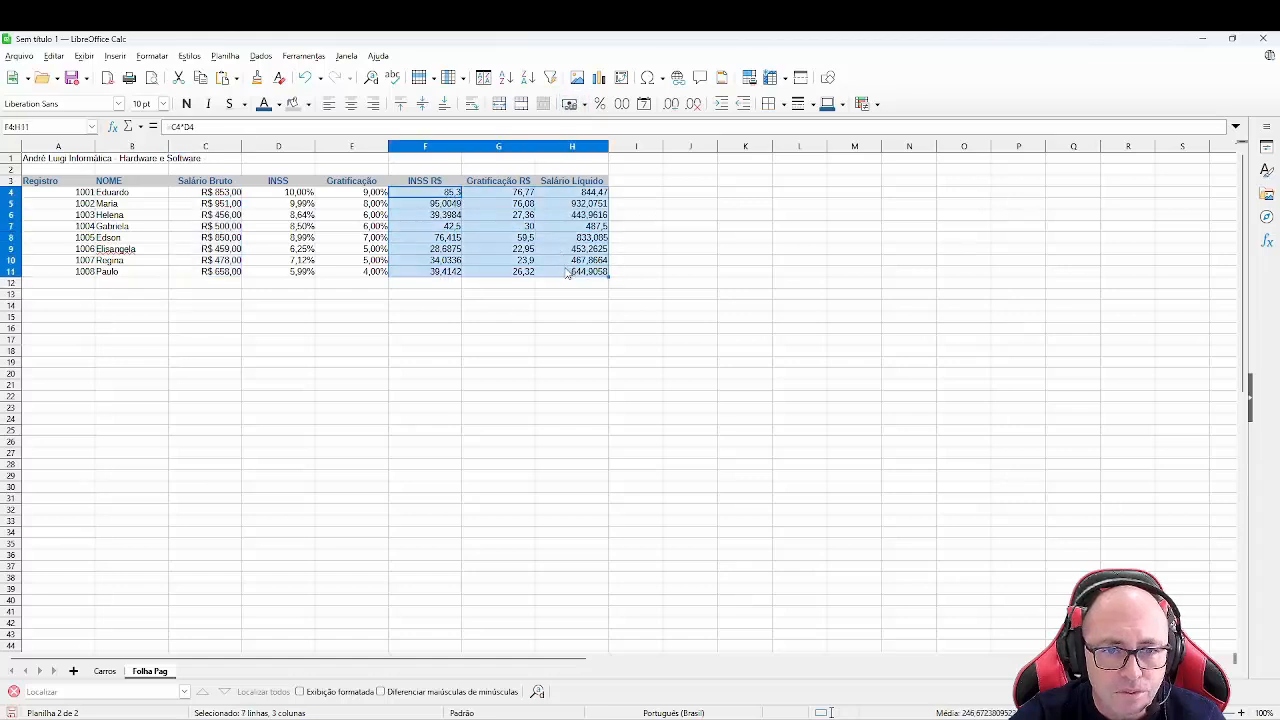
left_click(571, 104)
left_click(402, 285)
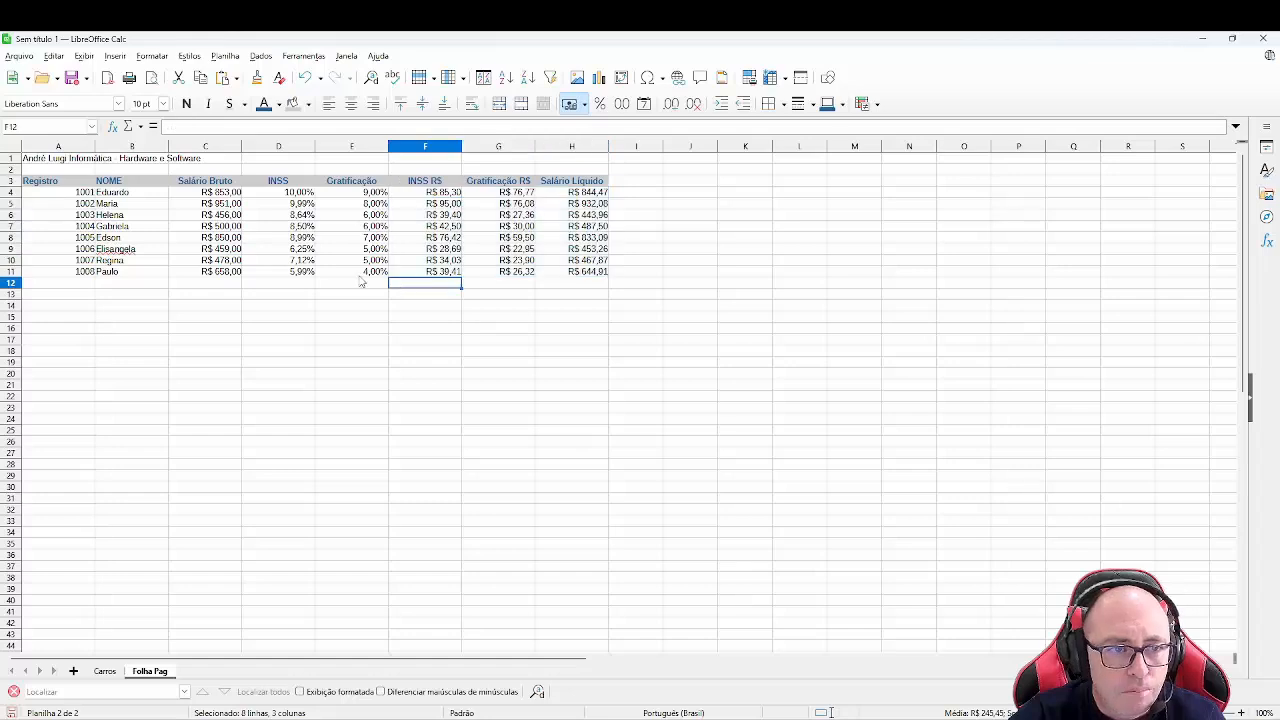
- Apply all borders to the table range A3:H11
left_click_drag(57, 185, 557, 280)
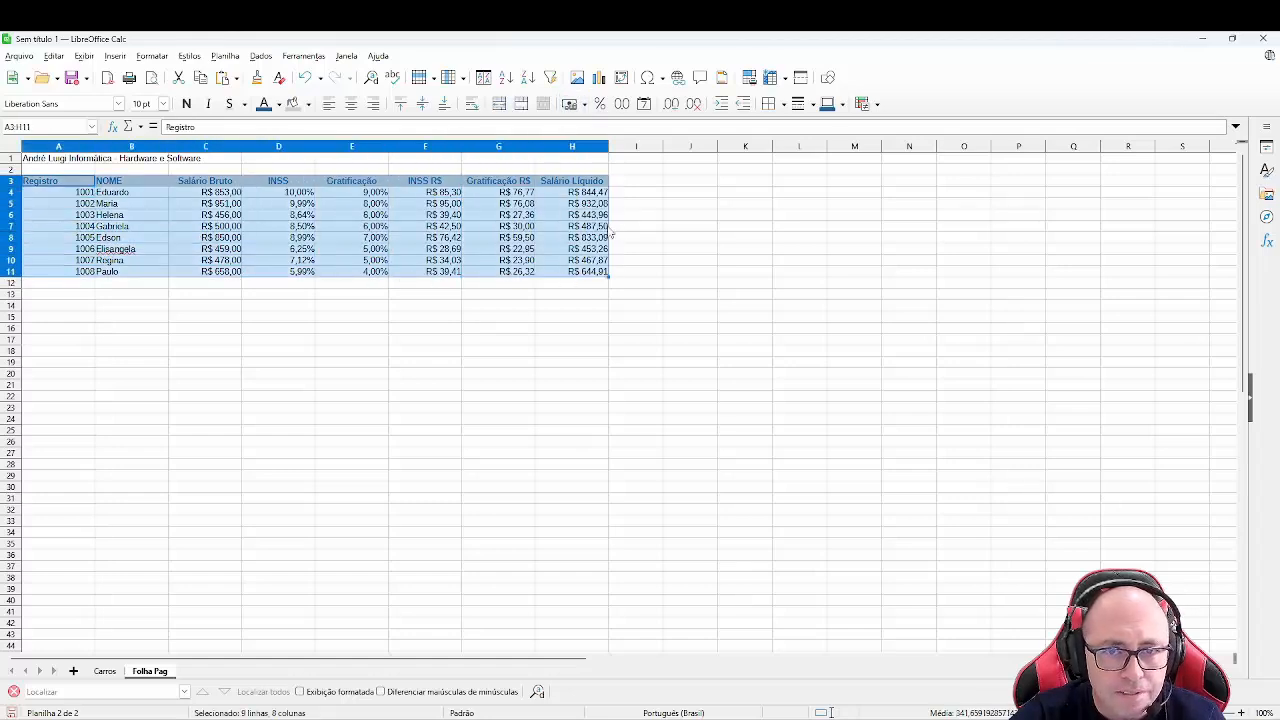
left_click(784, 104)
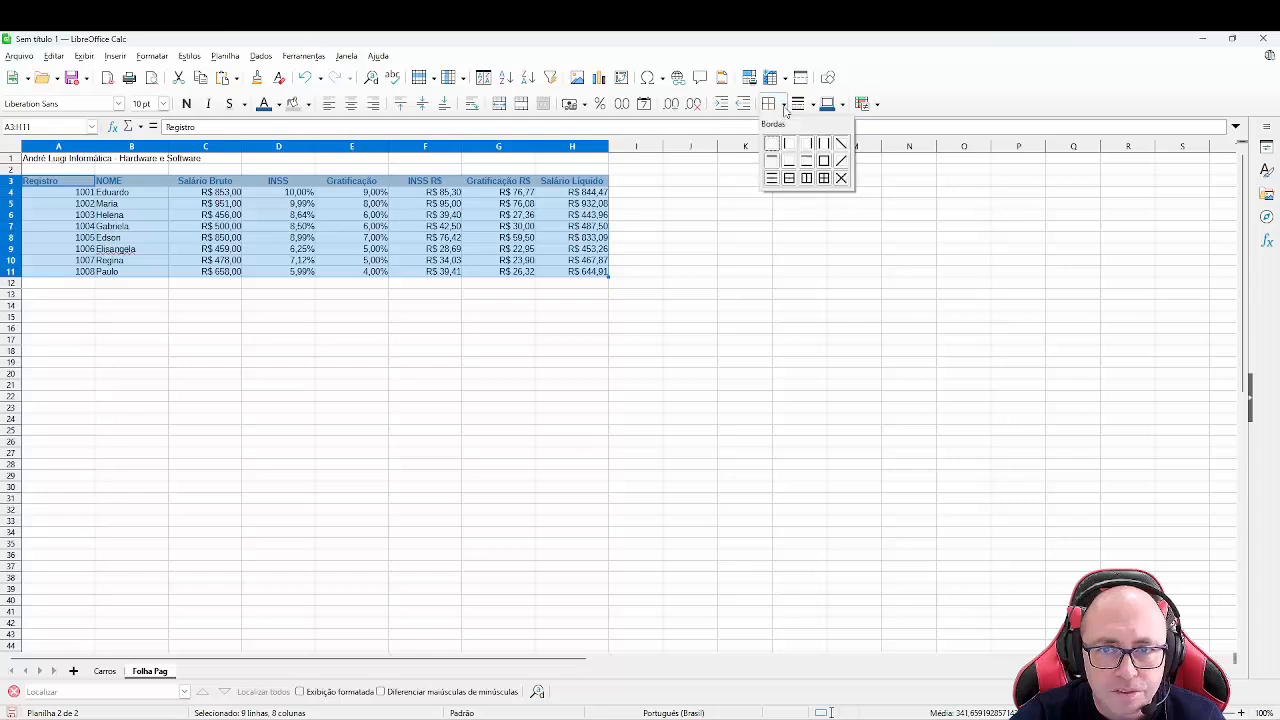
left_click(822, 178)
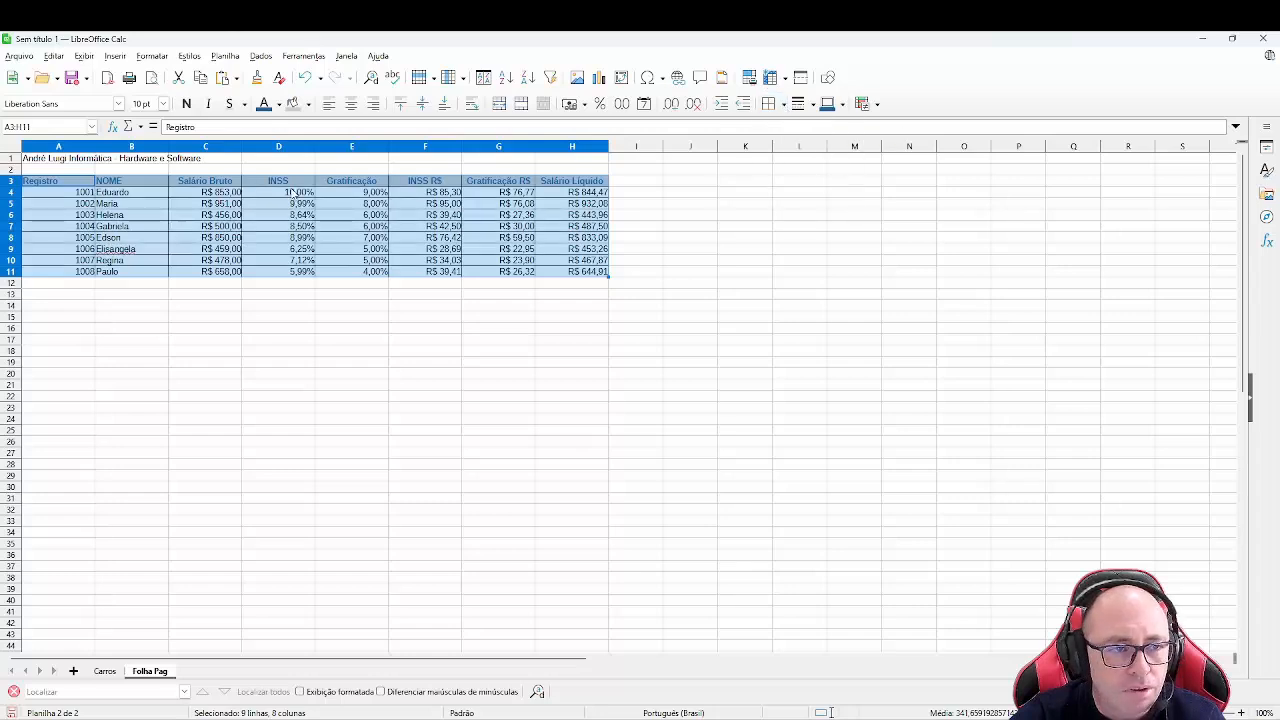
left_click(300, 226)
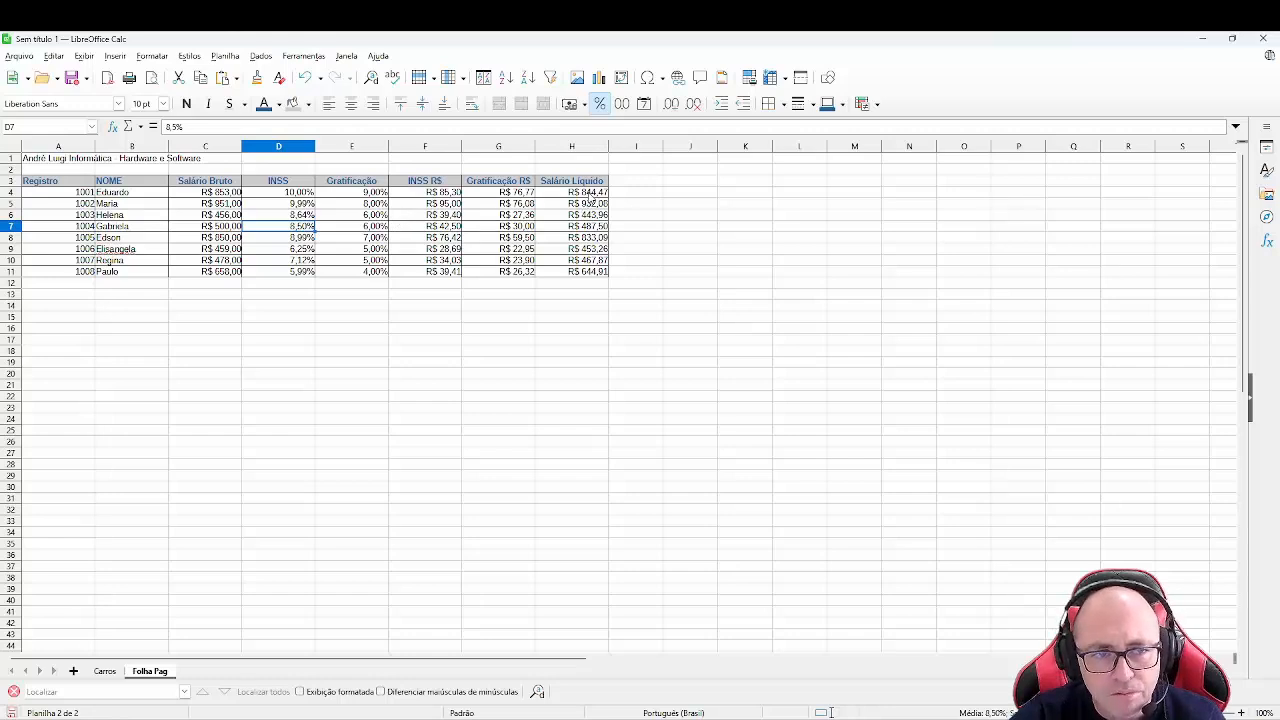
- Center-align the percentage values in D4:E11 and the registration numbers in A4:A11
left_click_drag(282, 195, 362, 273)
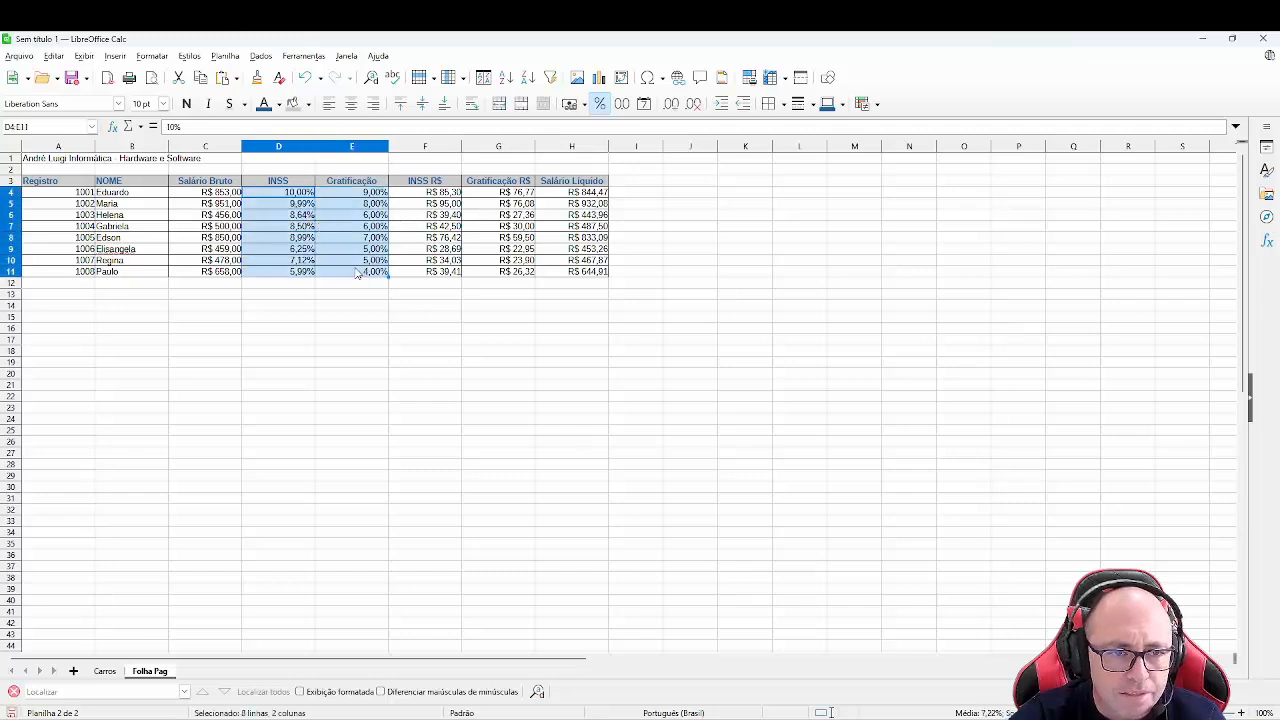
left_click(350, 105)
left_click_drag(78, 194, 78, 272)
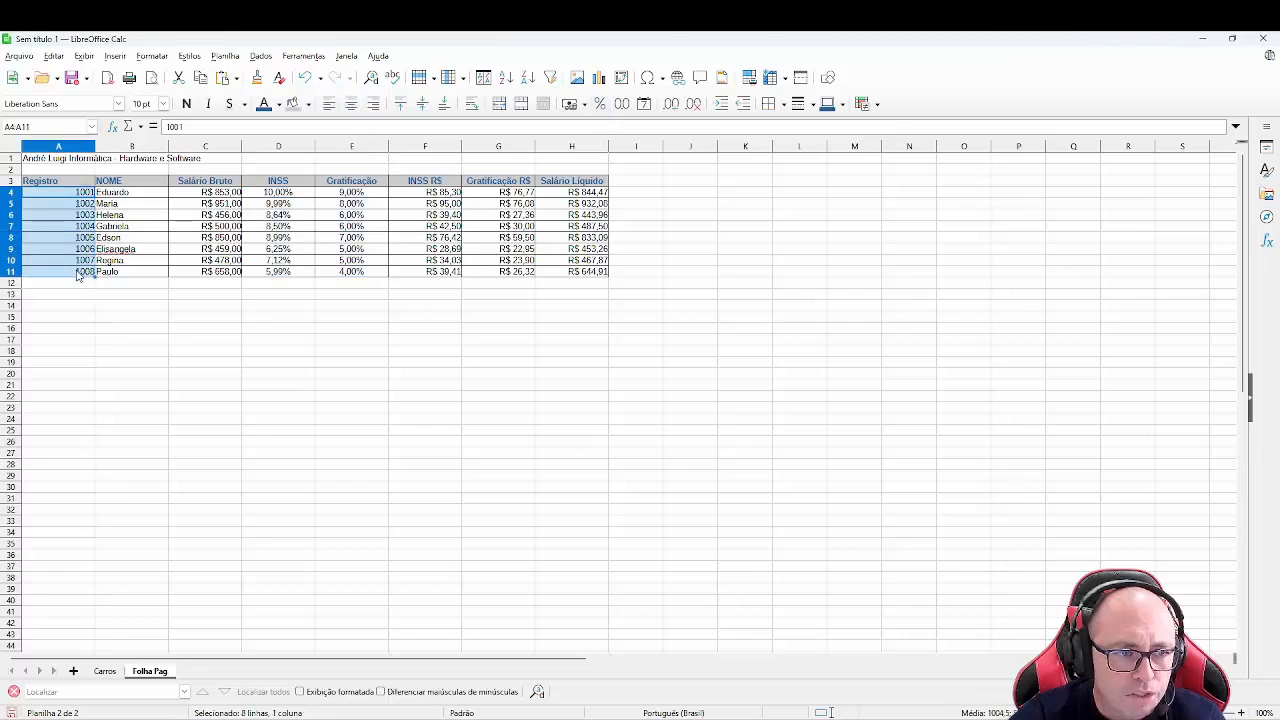
left_click(350, 105)
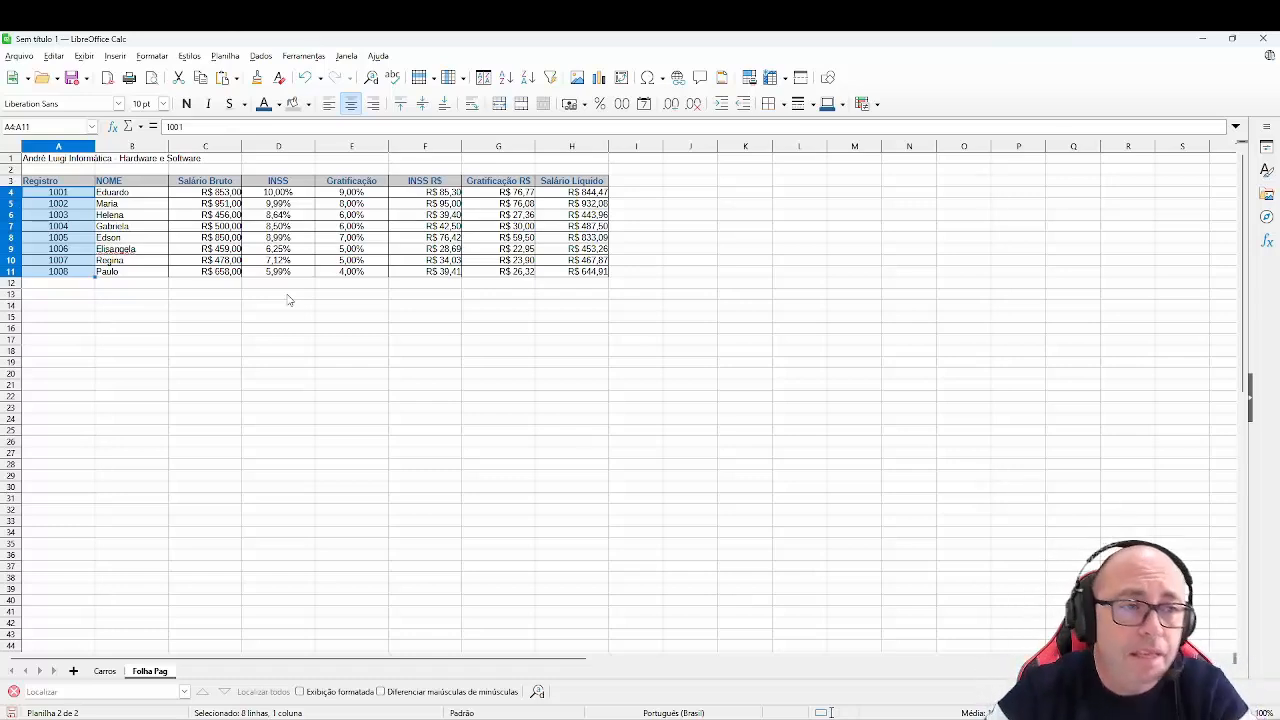
- Merge and center the title across A1:H1 and give it a black background
left_click(85, 162)
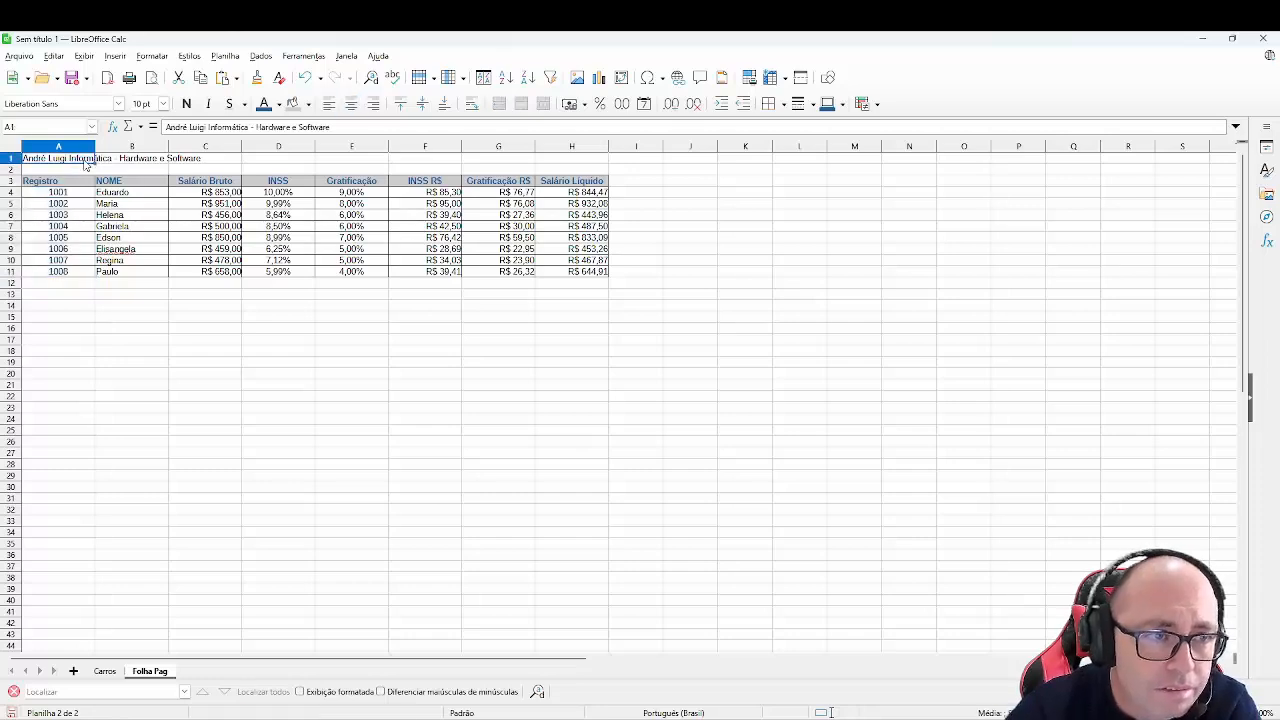
left_click_drag(86, 164, 562, 165)
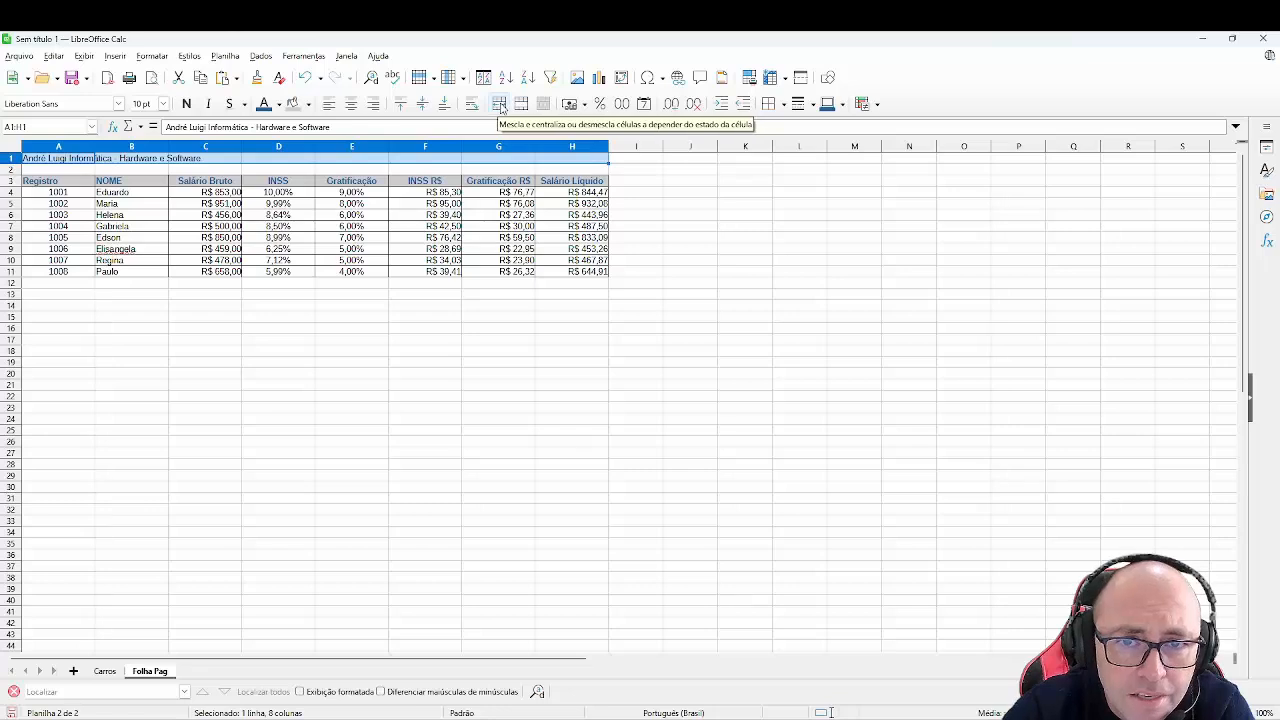
left_click(499, 104)
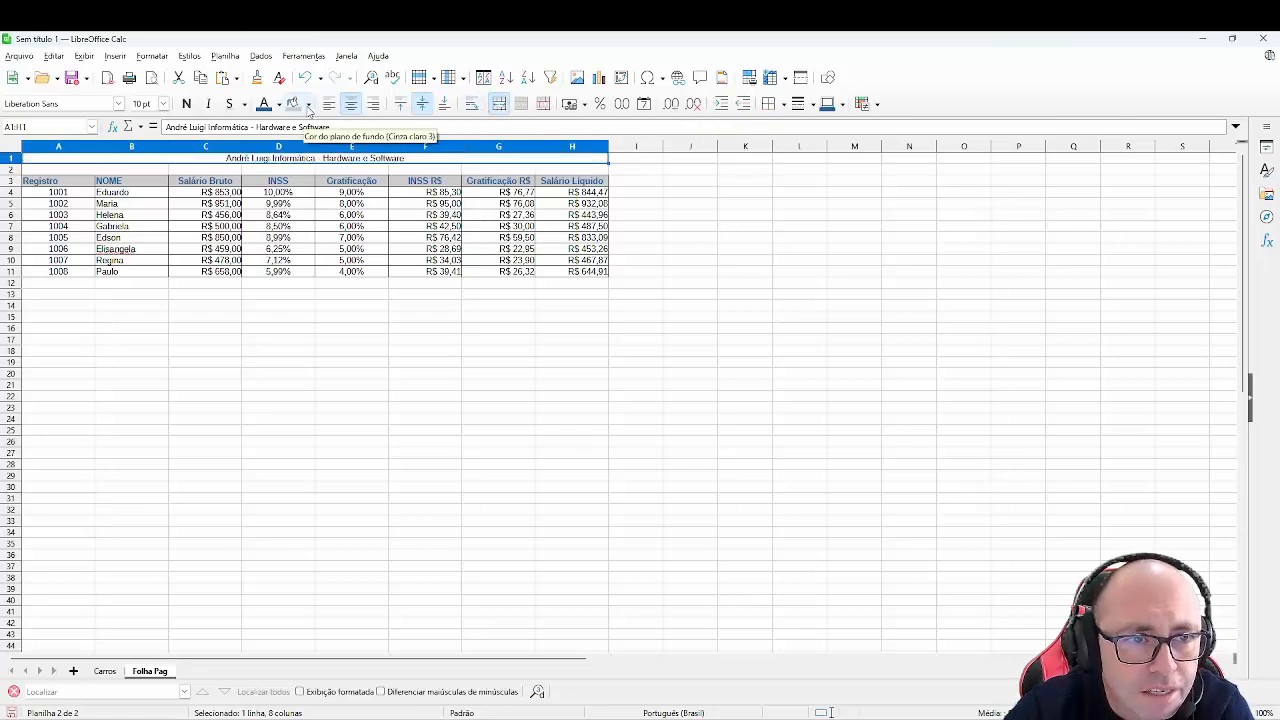
left_click(308, 104)
left_click(293, 187)
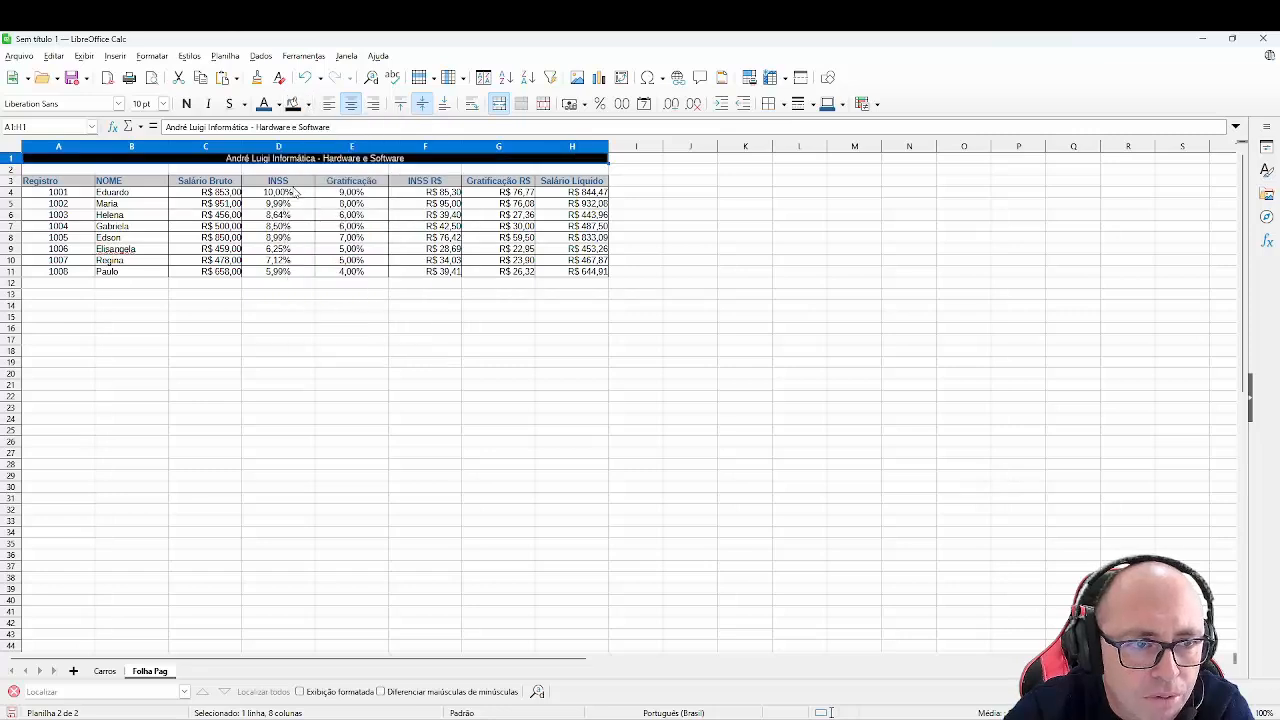
- Make the merged title bold and enlarge its font size
left_click(186, 104)
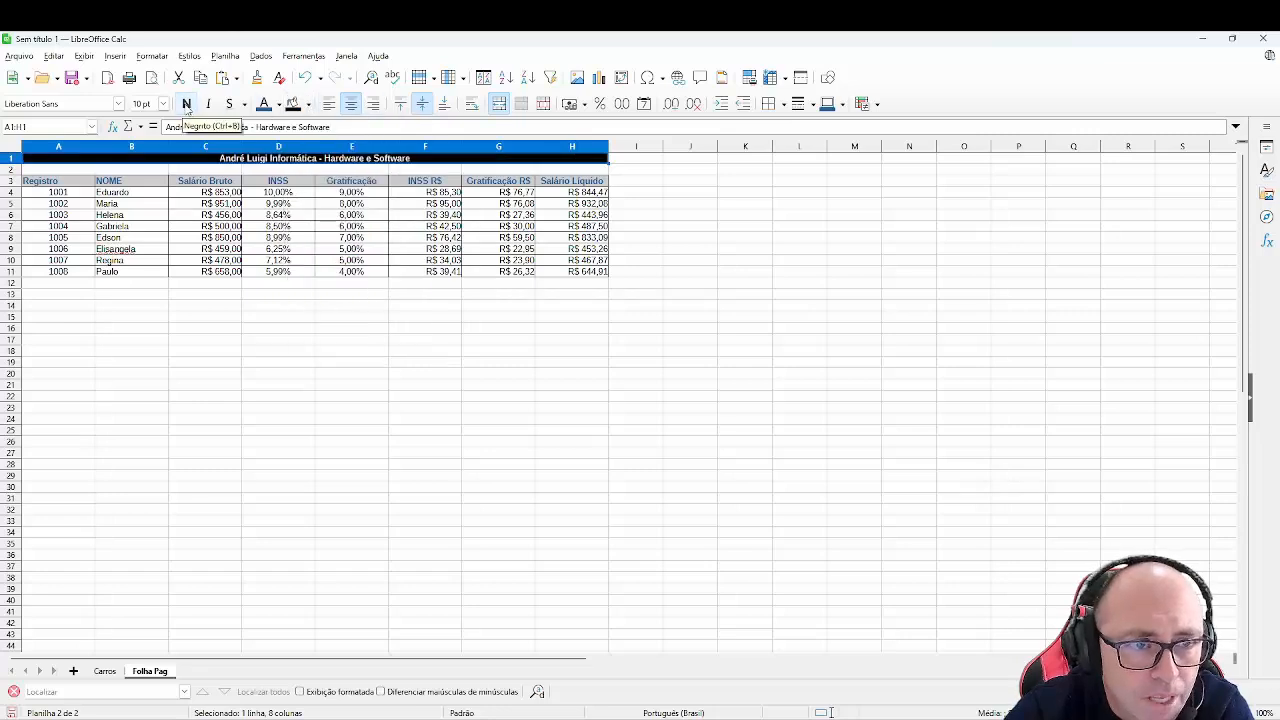
left_click(163, 104)
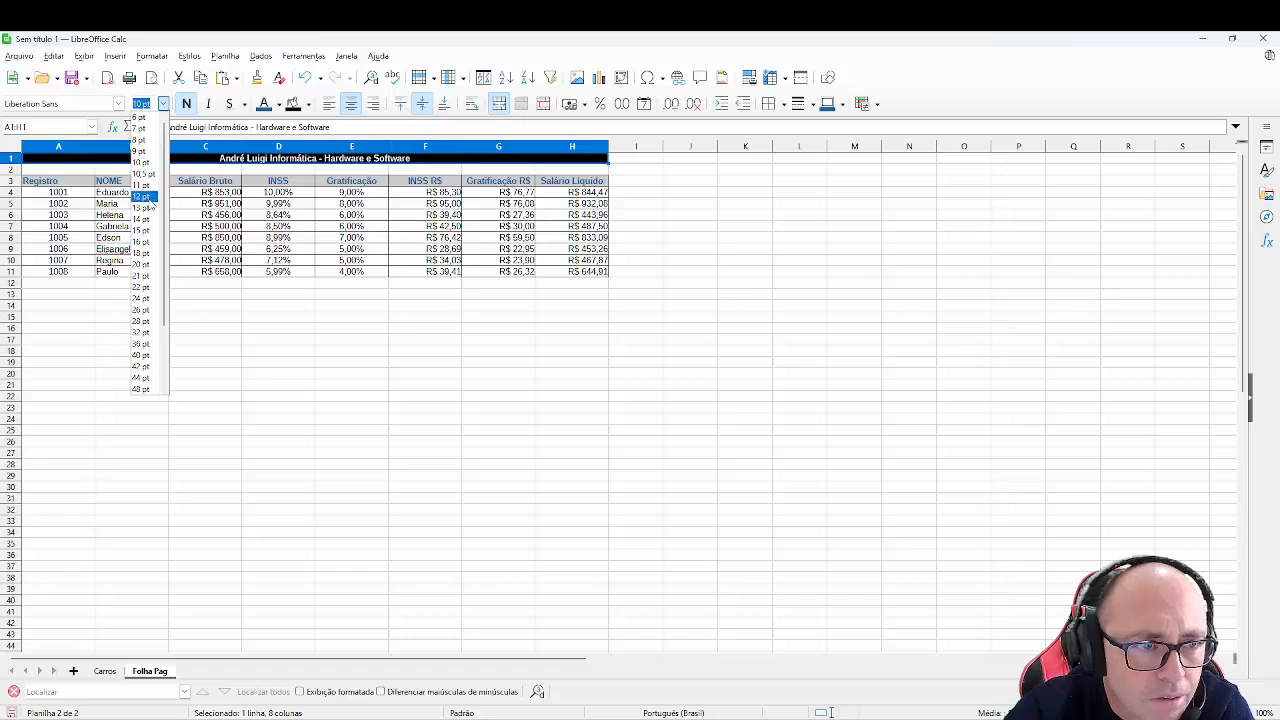
left_click(150, 207)
left_click(280, 275)
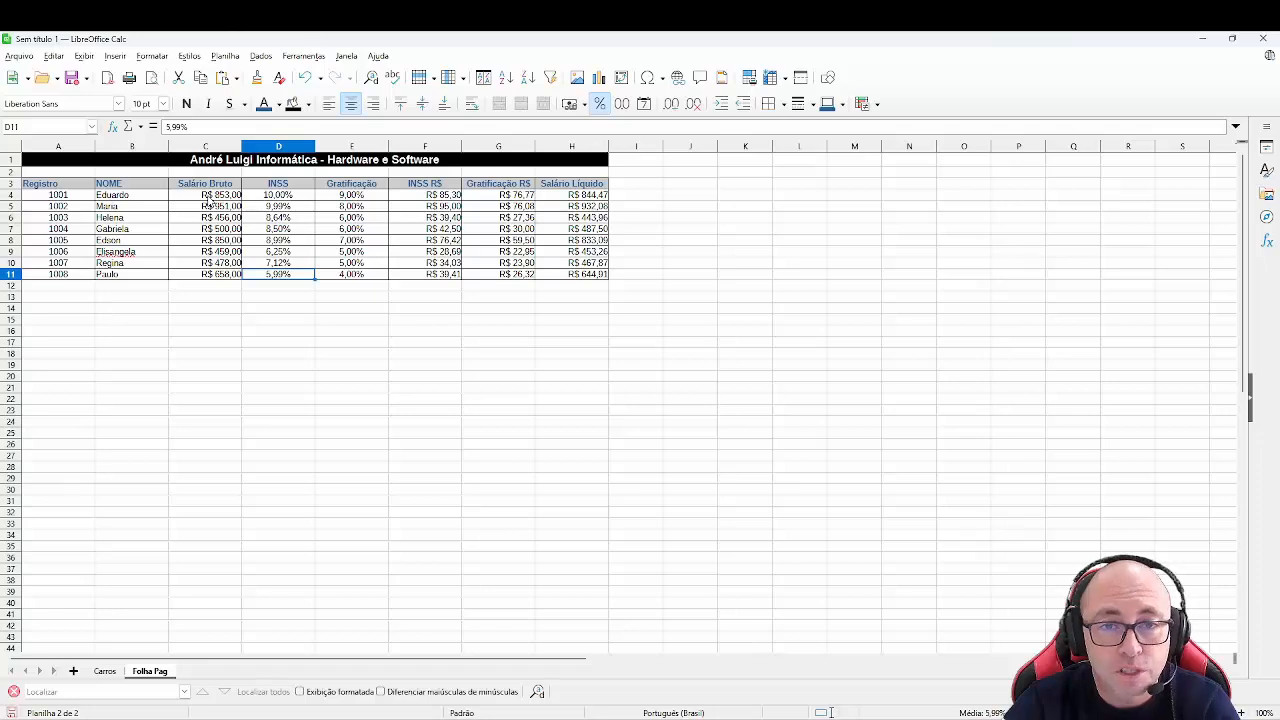
- Add the column header Adicional in I3
left_click(645, 186)
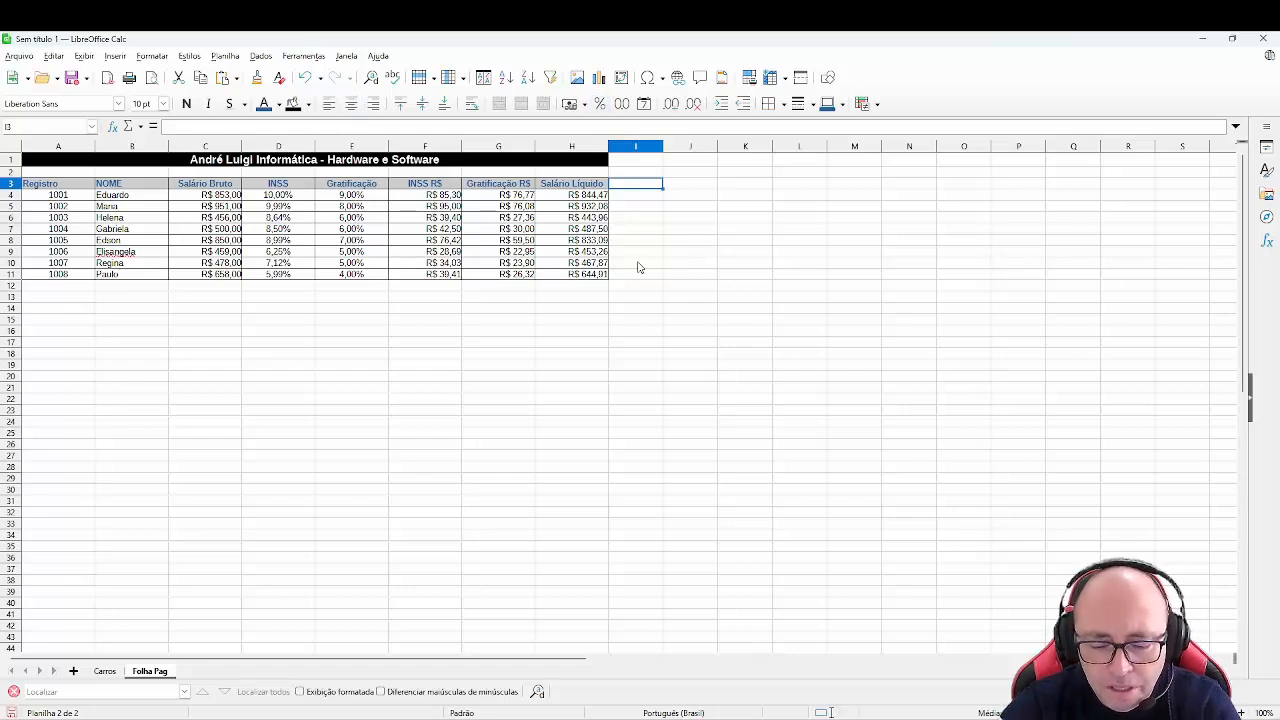
type("Ad")
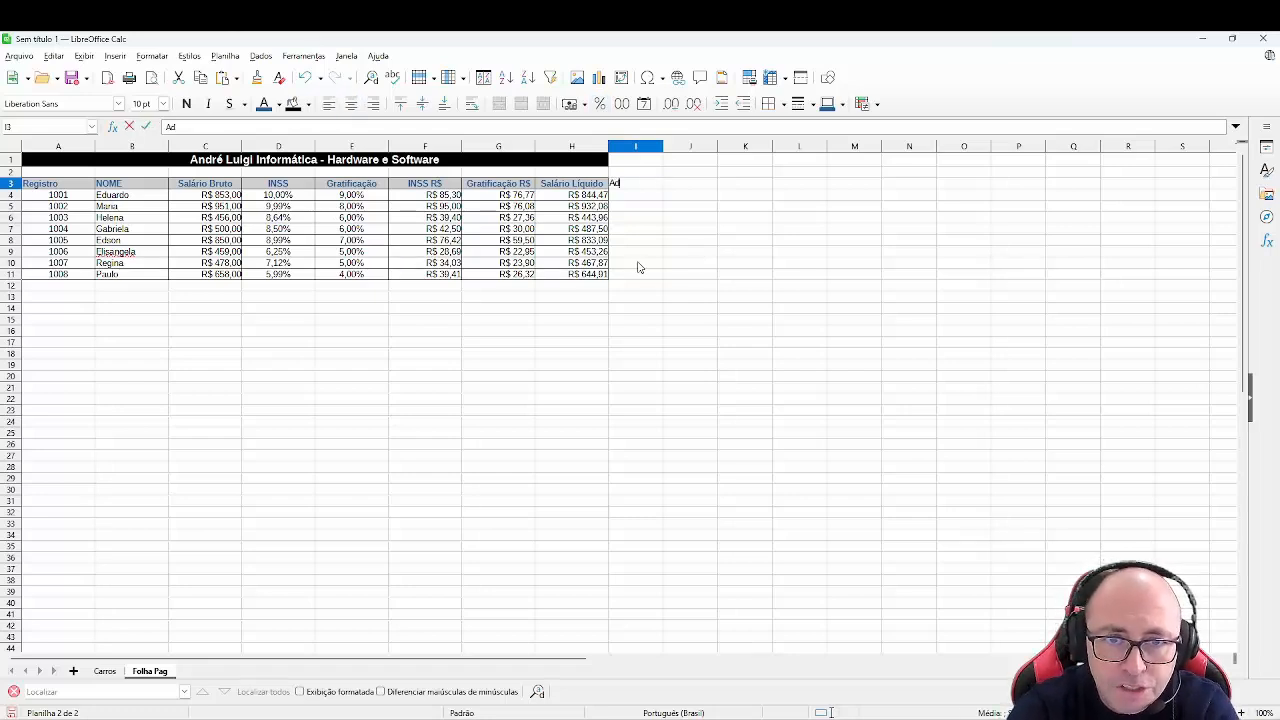
type("icional")
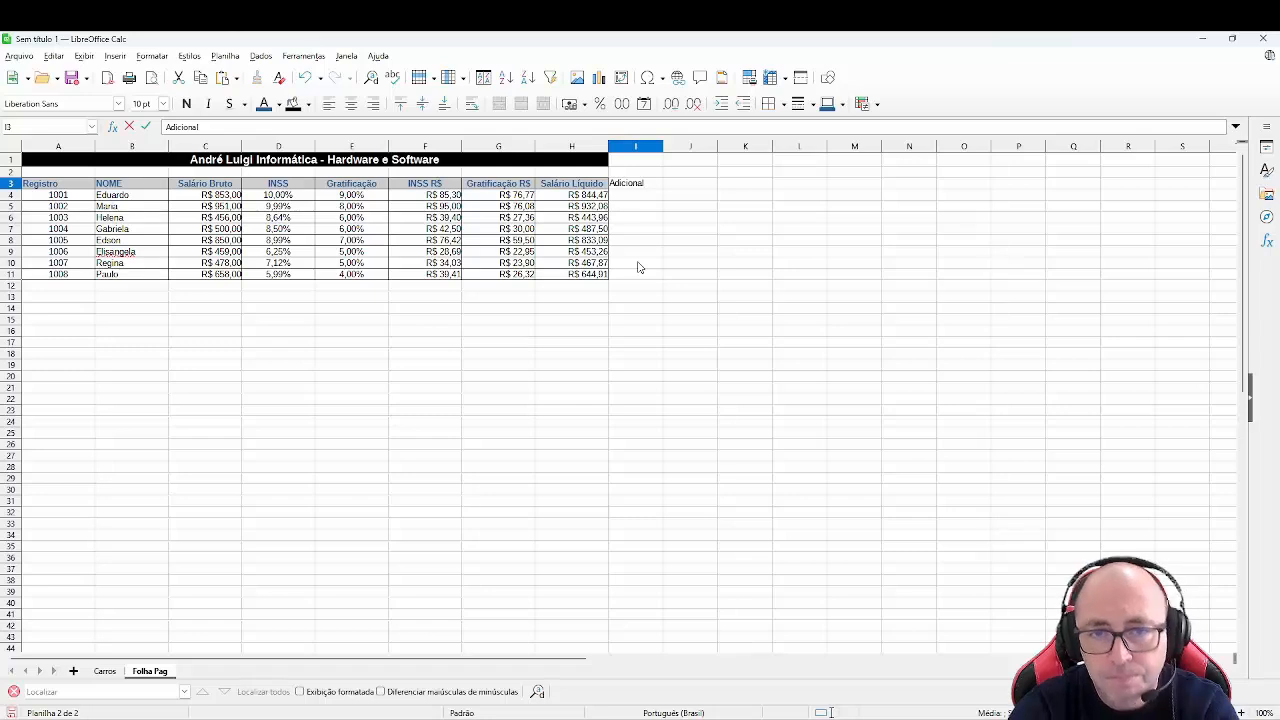
key("Return")
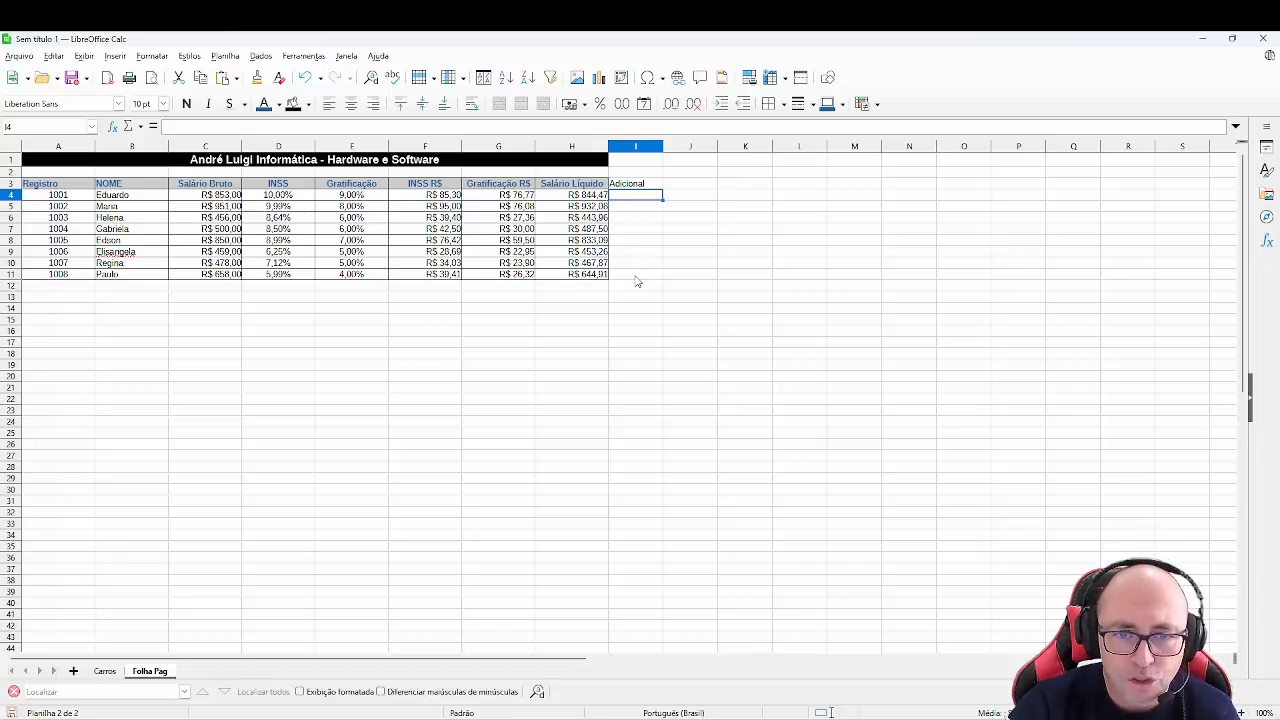
type("100")
key("Return")
left_click(640, 197)
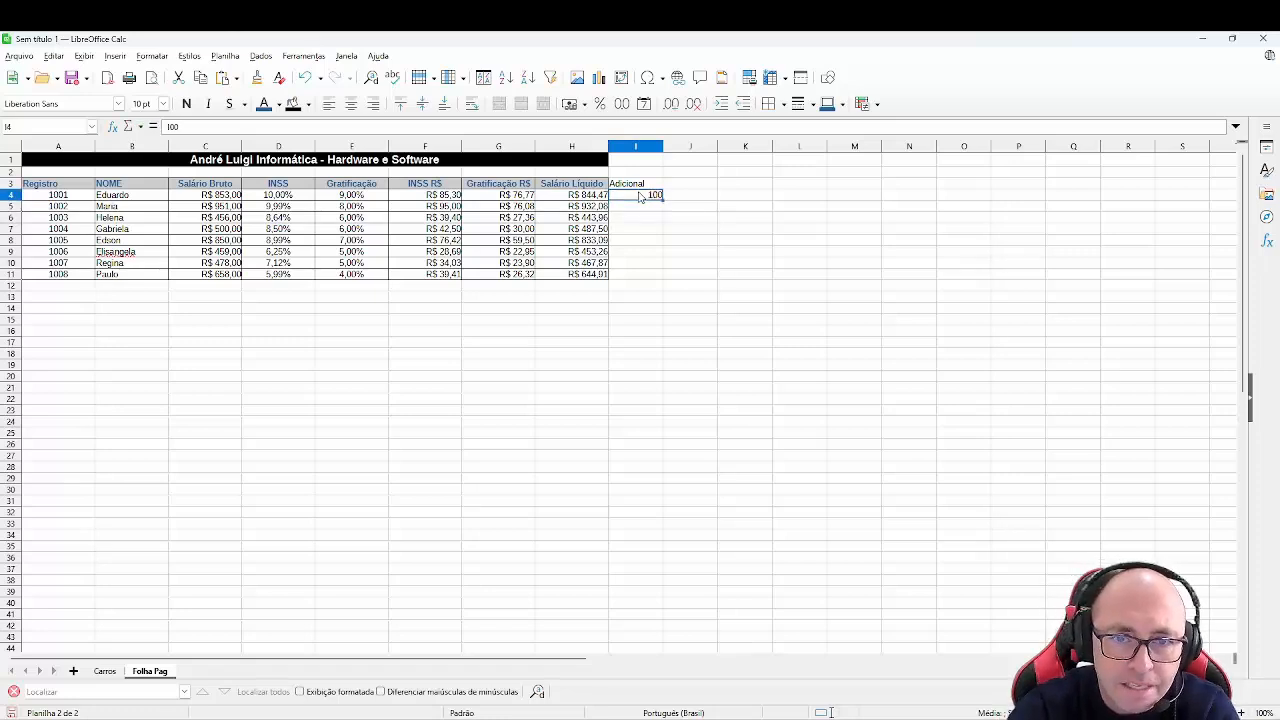
key("shift+Down")
left_click(640, 197)
key("Delete")
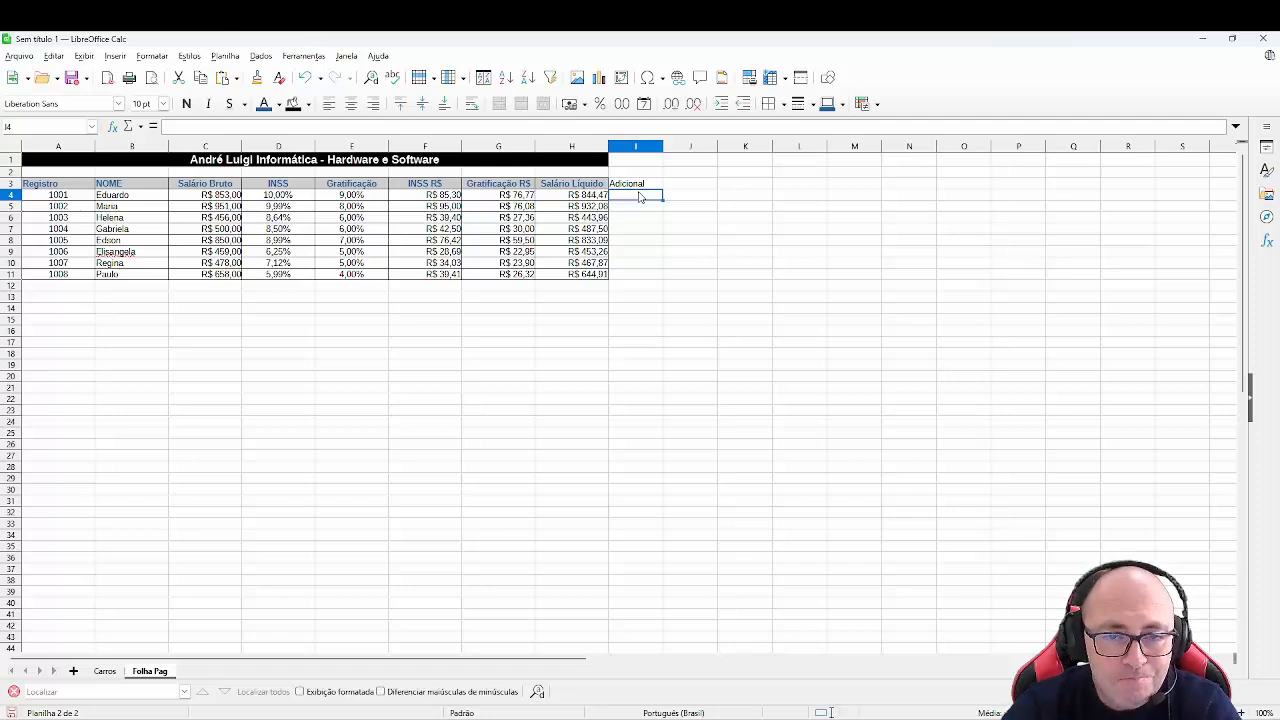
- Open the Function Wizard for I4 and choose the SE function from all categories
left_click(112, 128)
left_click(328, 344)
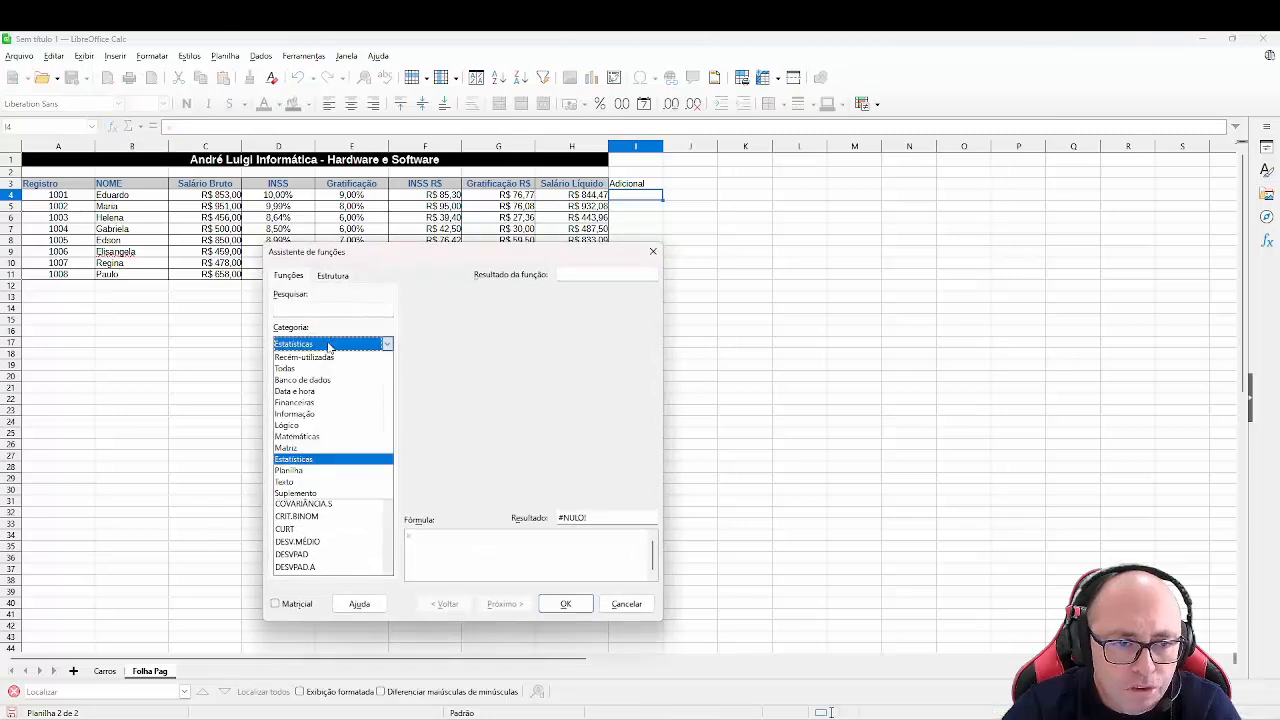
left_click(318, 372)
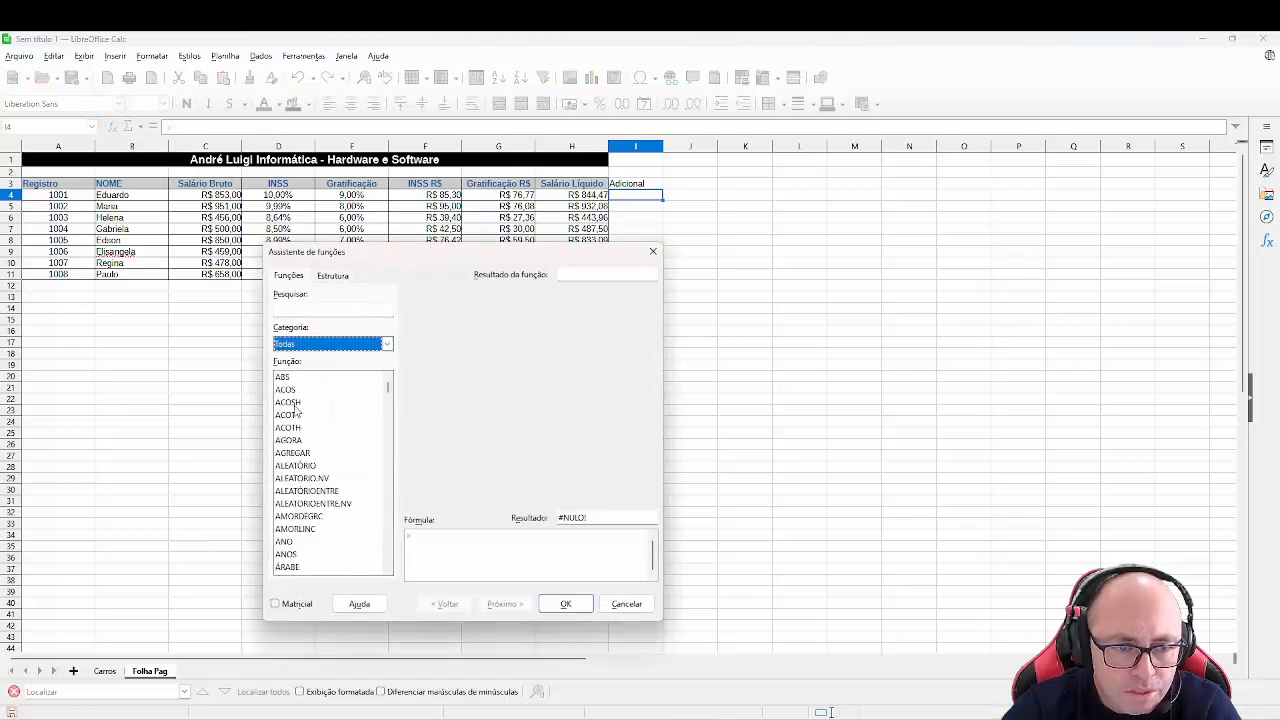
left_click(295, 416)
key("s")
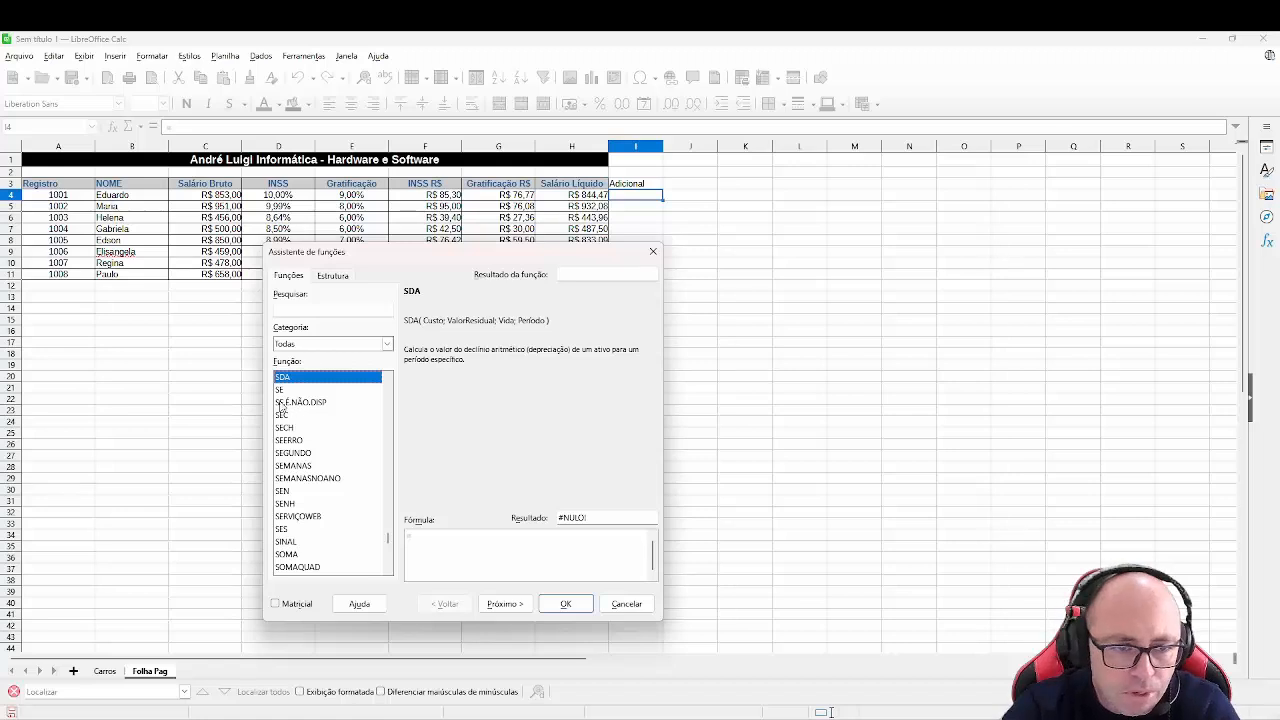
left_click(284, 390)
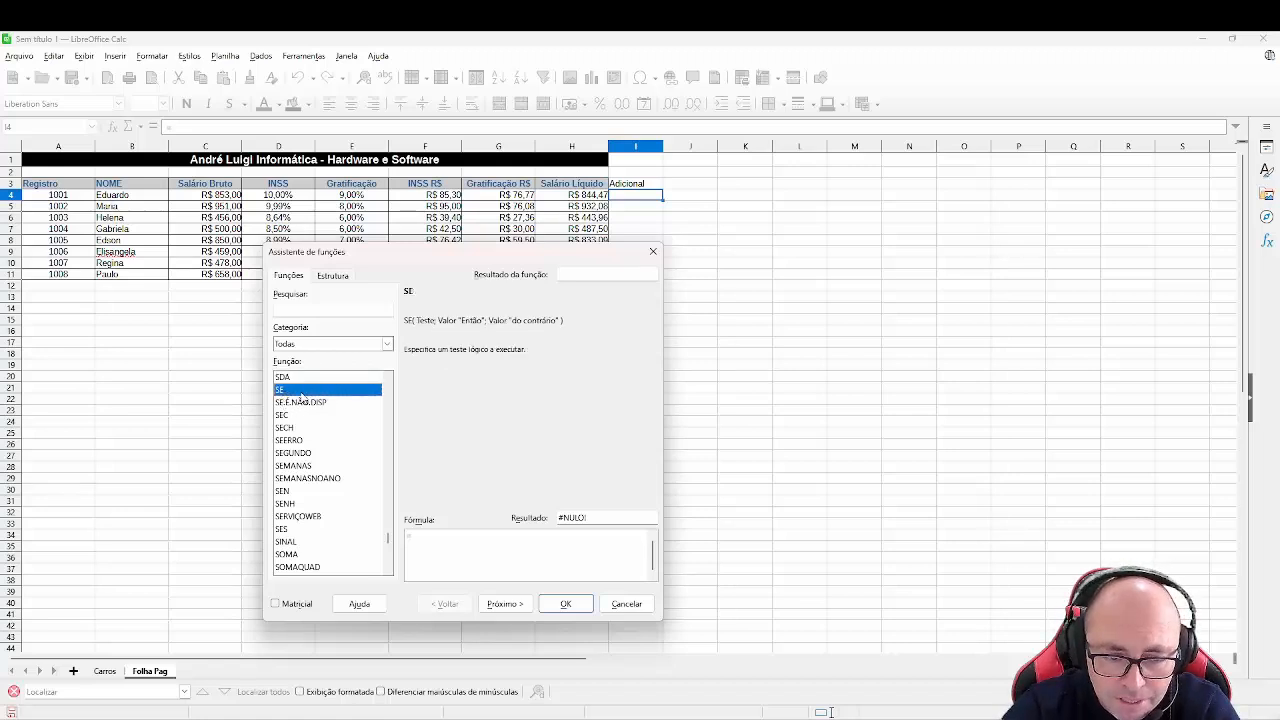
left_click(513, 605)
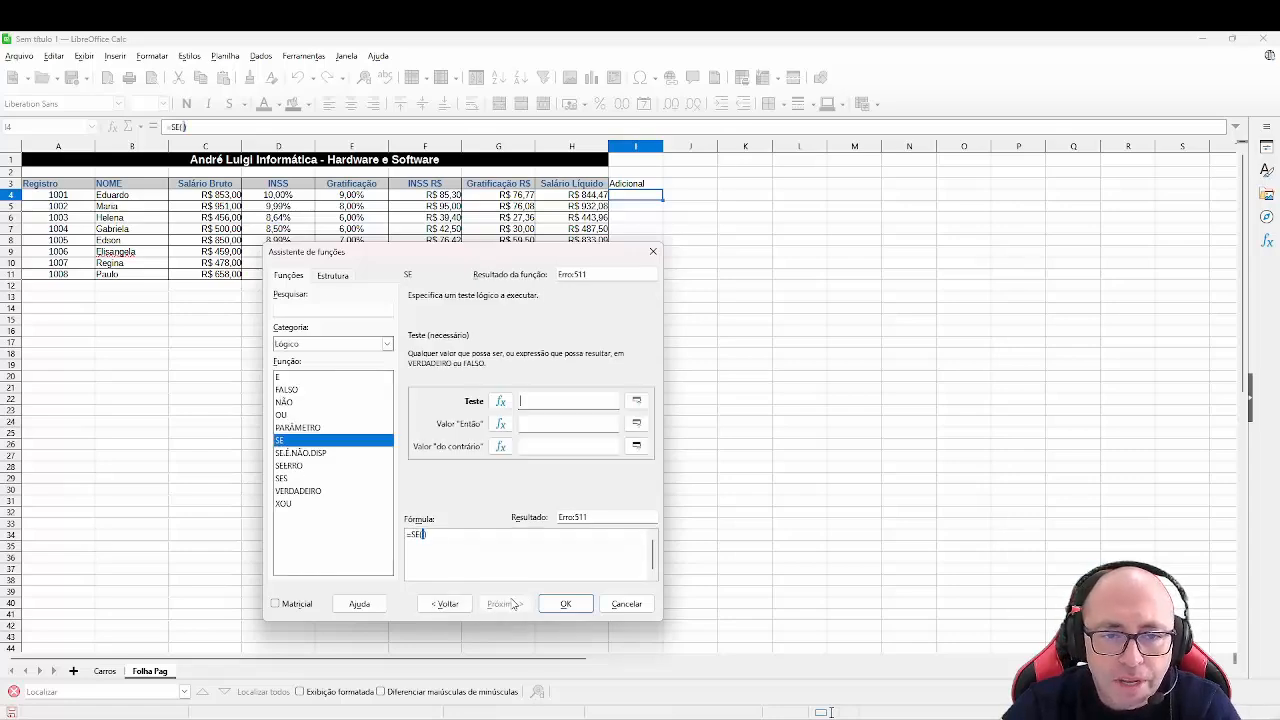
left_click_drag(506, 254, 943, 240)
left_click_drag(943, 187, 924, 176)
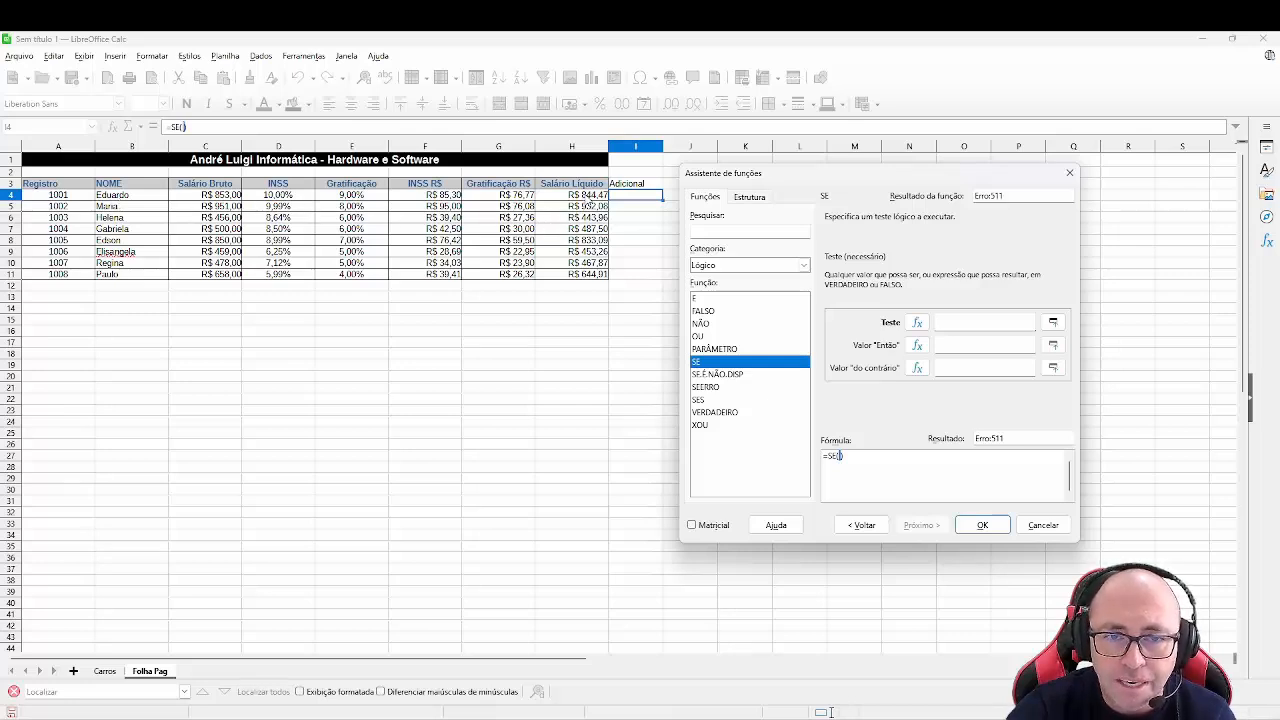
- Build the SE formula in I4 with test H4<C4, true value 100 and false value 0, then fill it down to I11
left_click(590, 197)
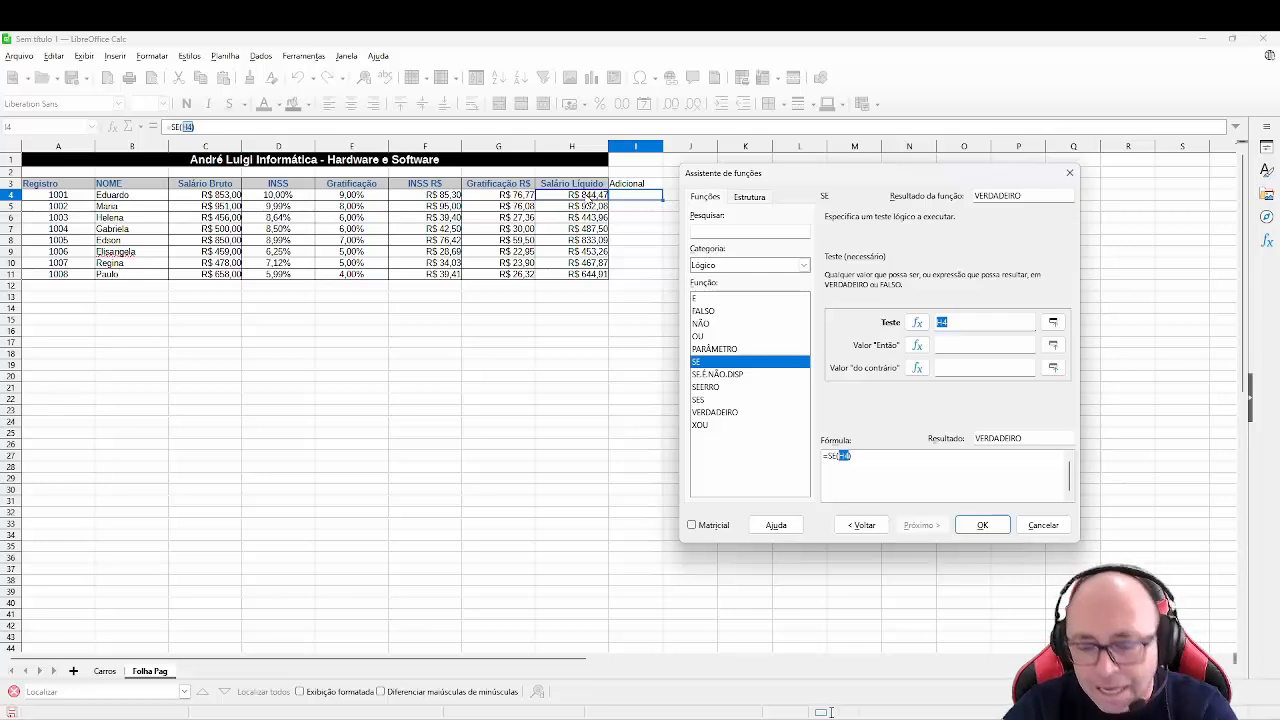
type("<")
key("BackSpace")
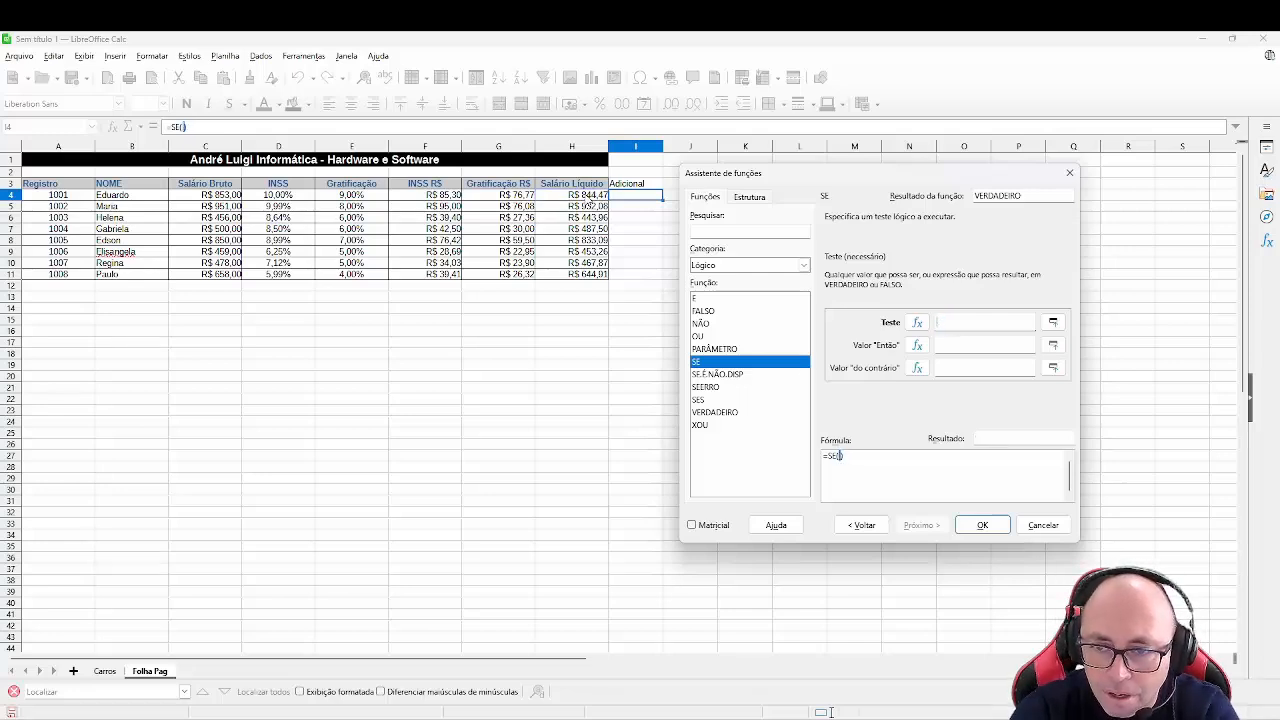
left_click(590, 198)
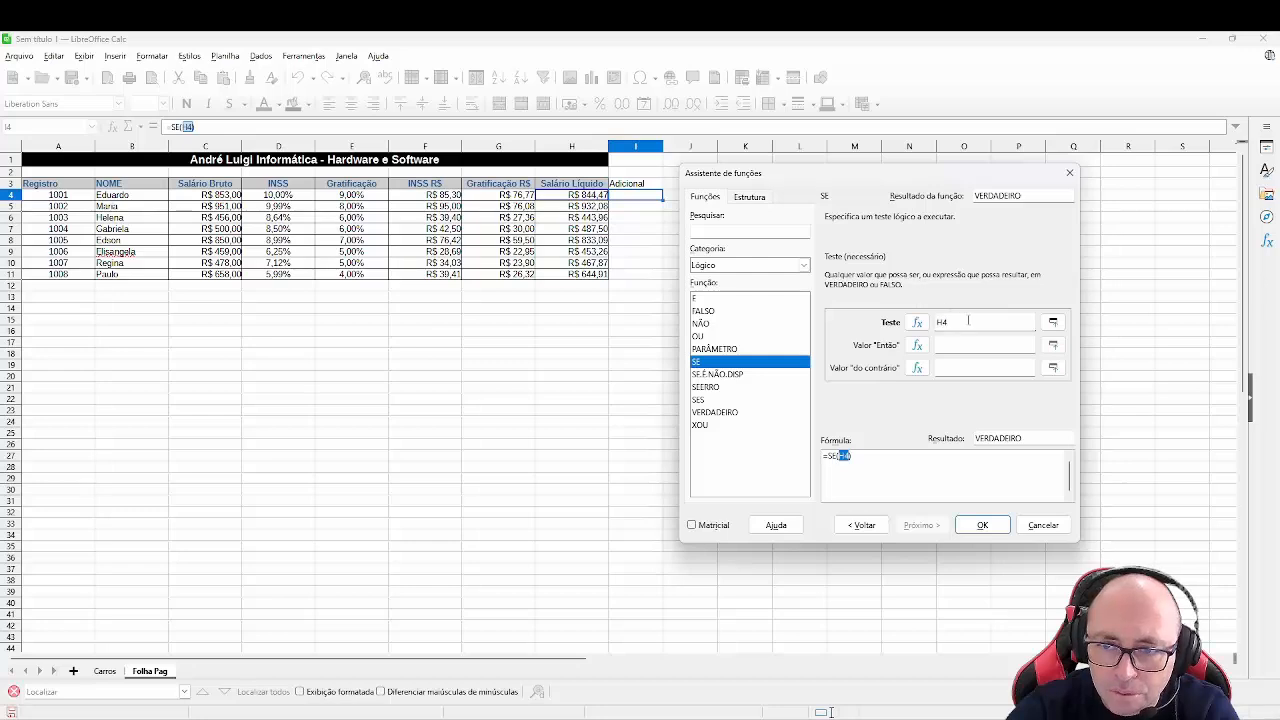
type("<")
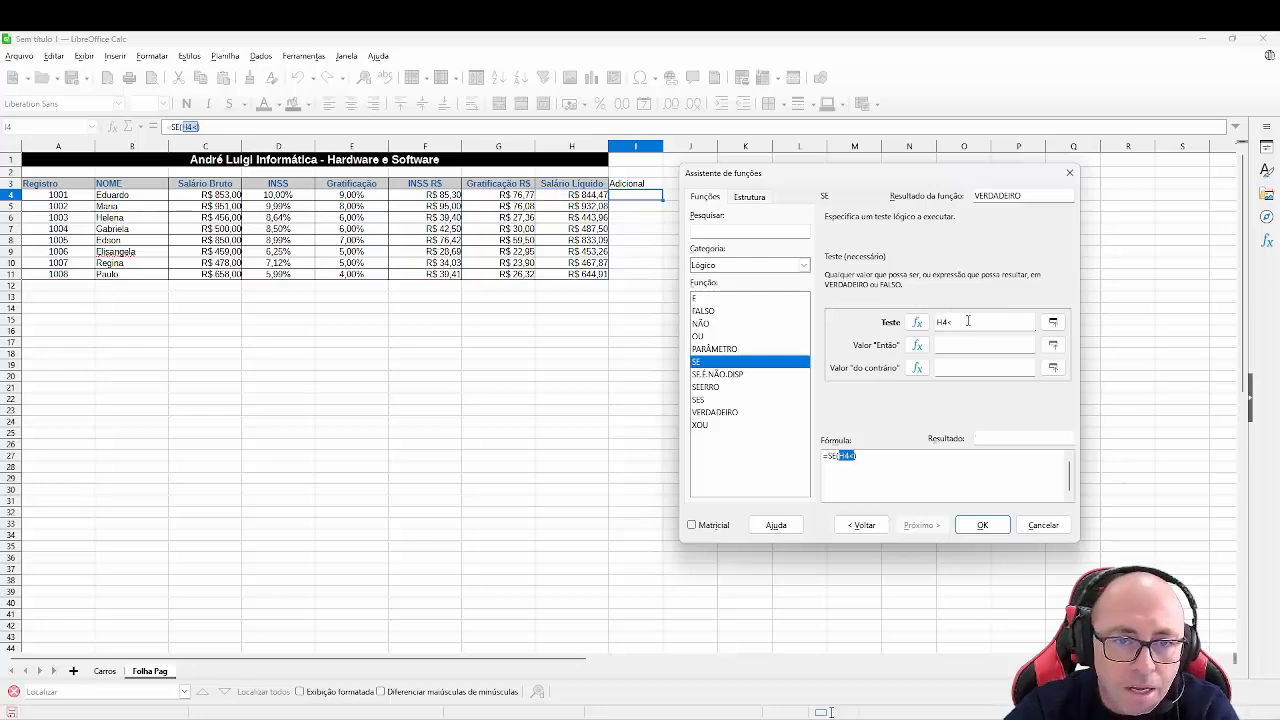
left_click(220, 194)
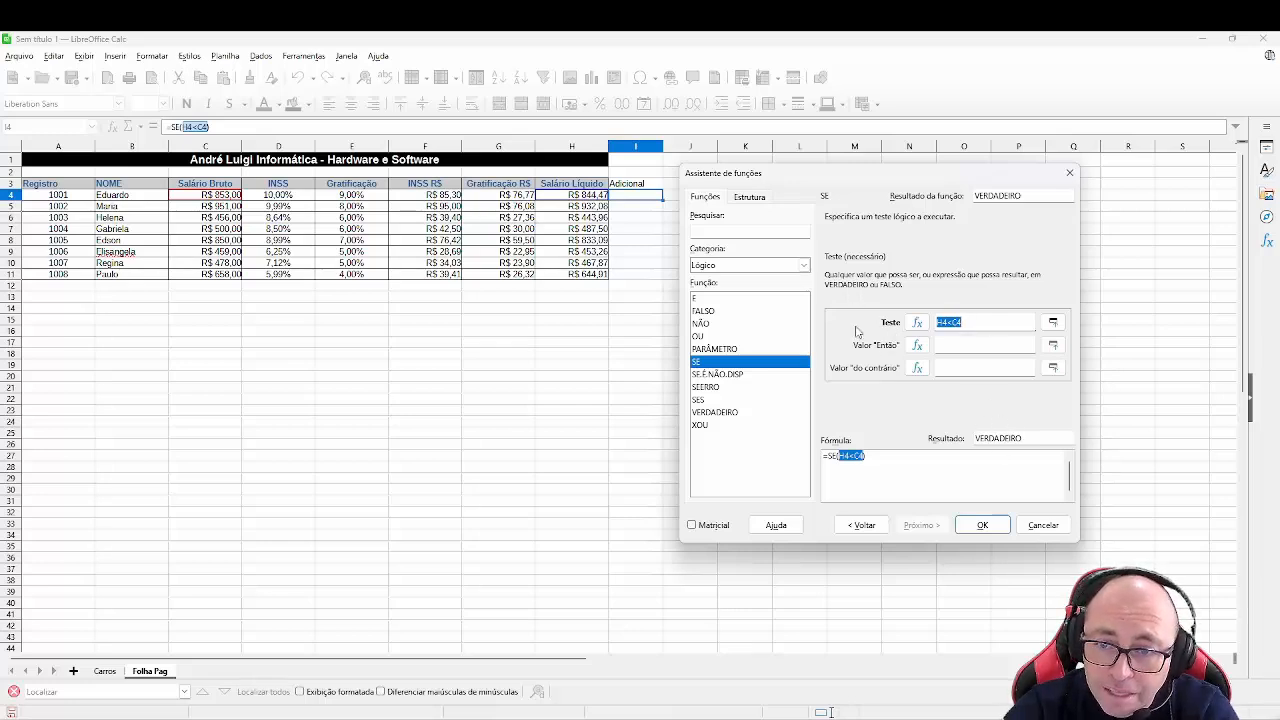
left_click(957, 344)
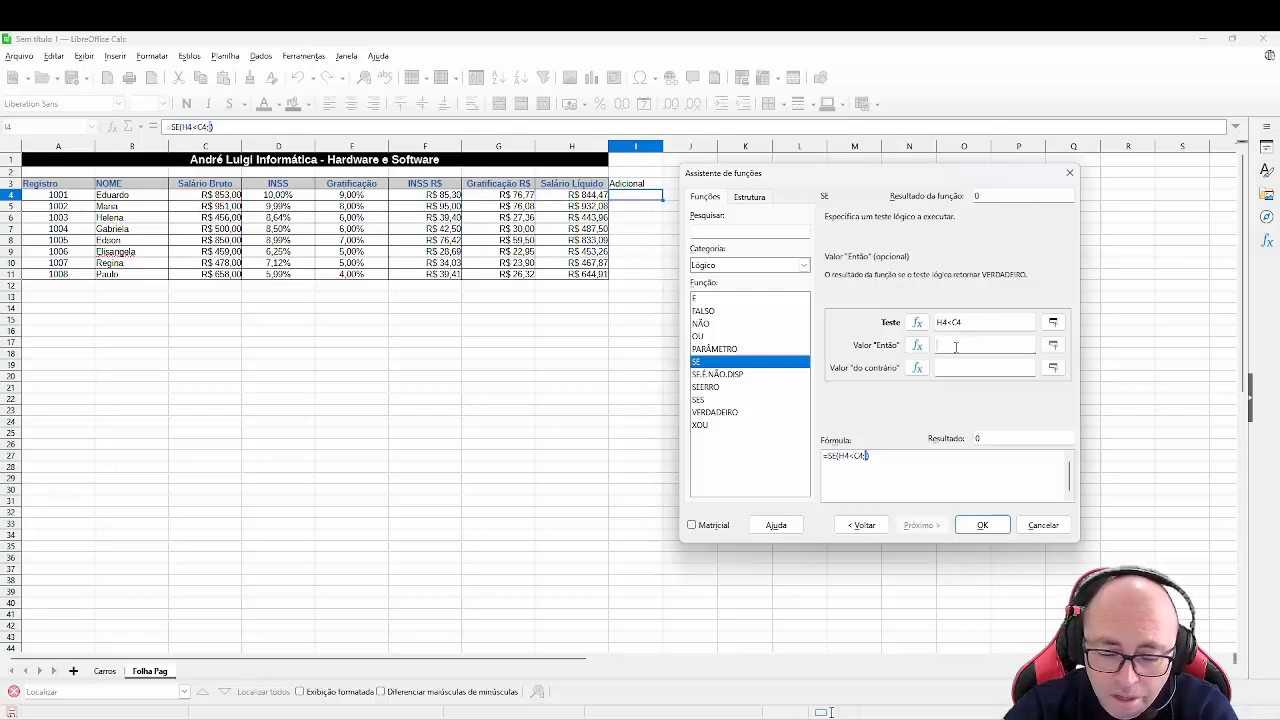
type("100")
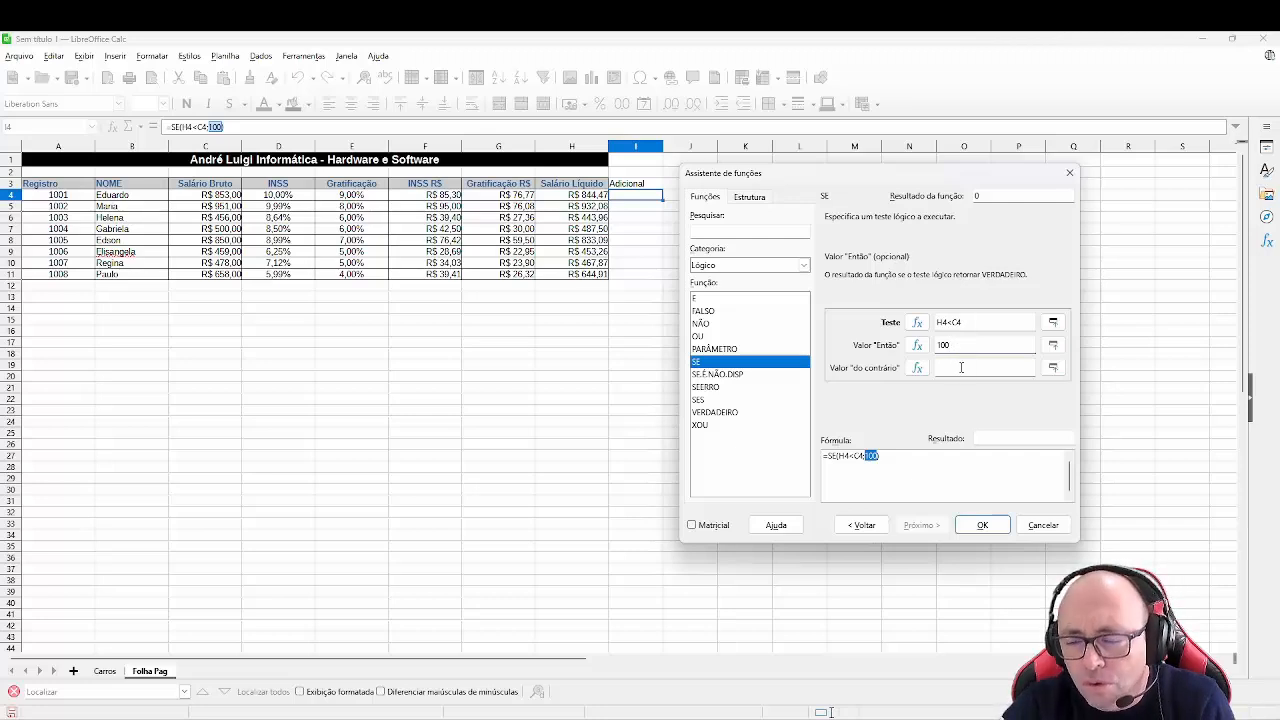
left_click(961, 367)
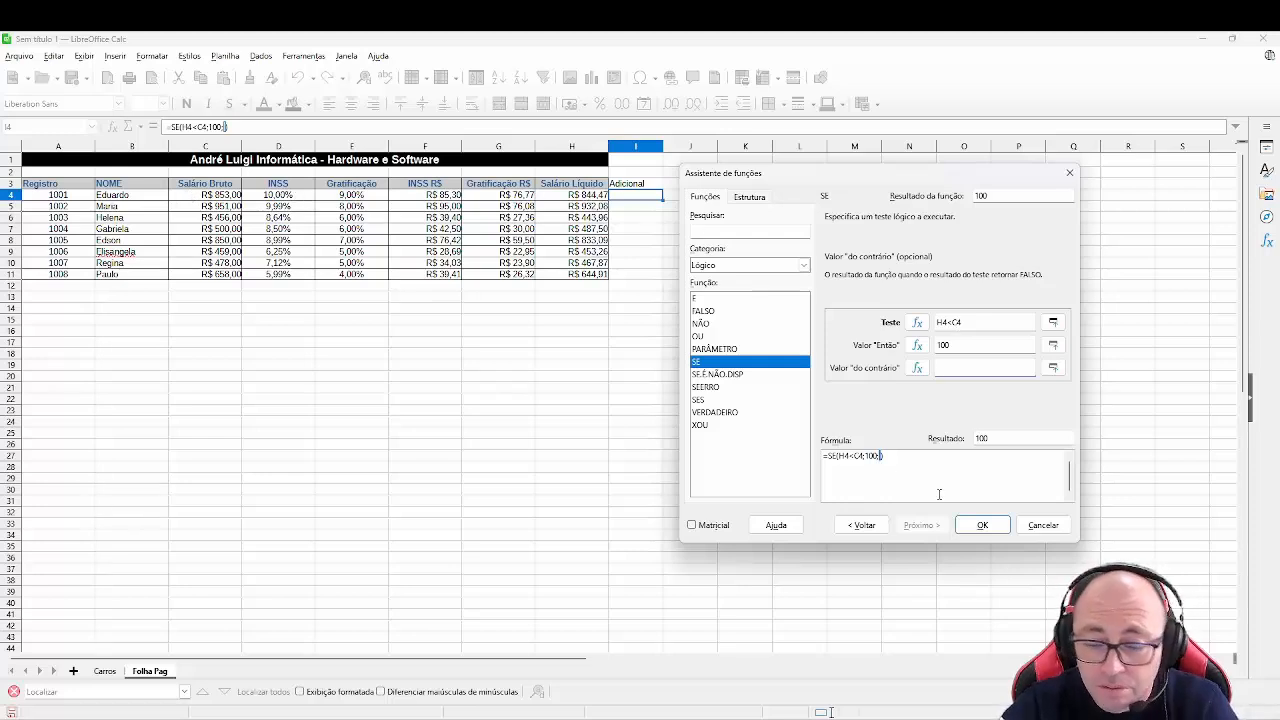
type("0")
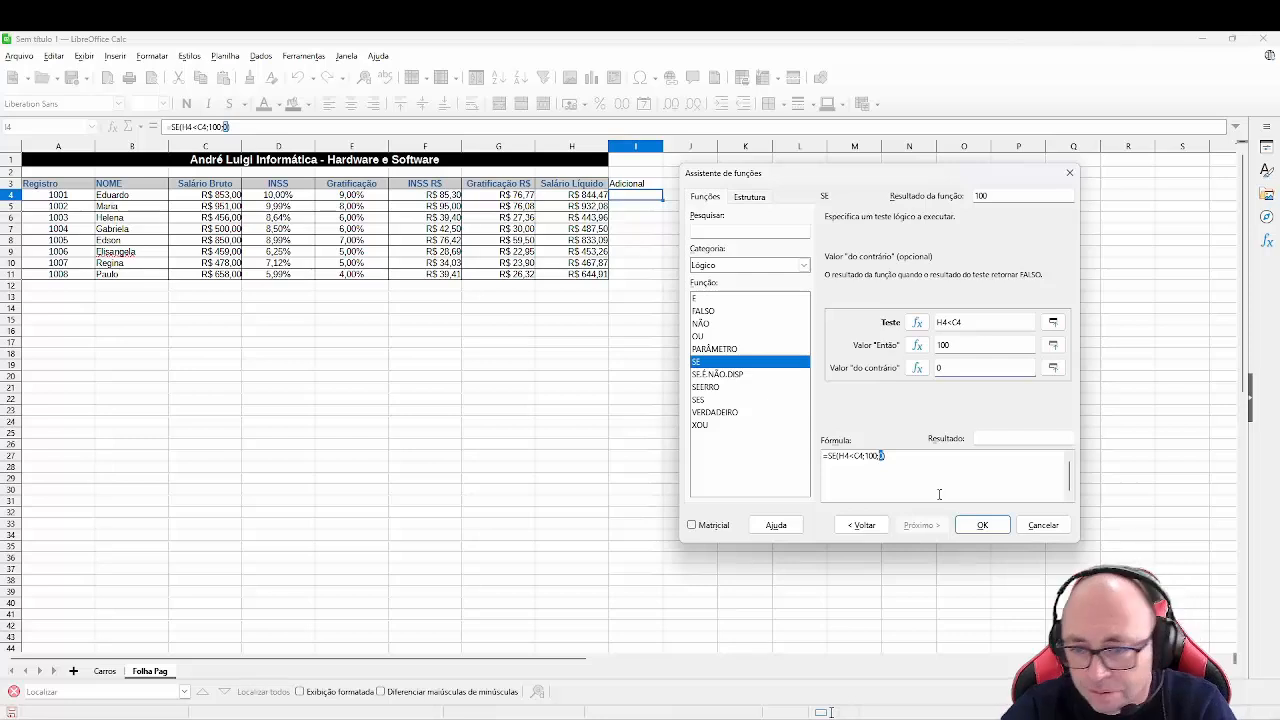
left_click(983, 526)
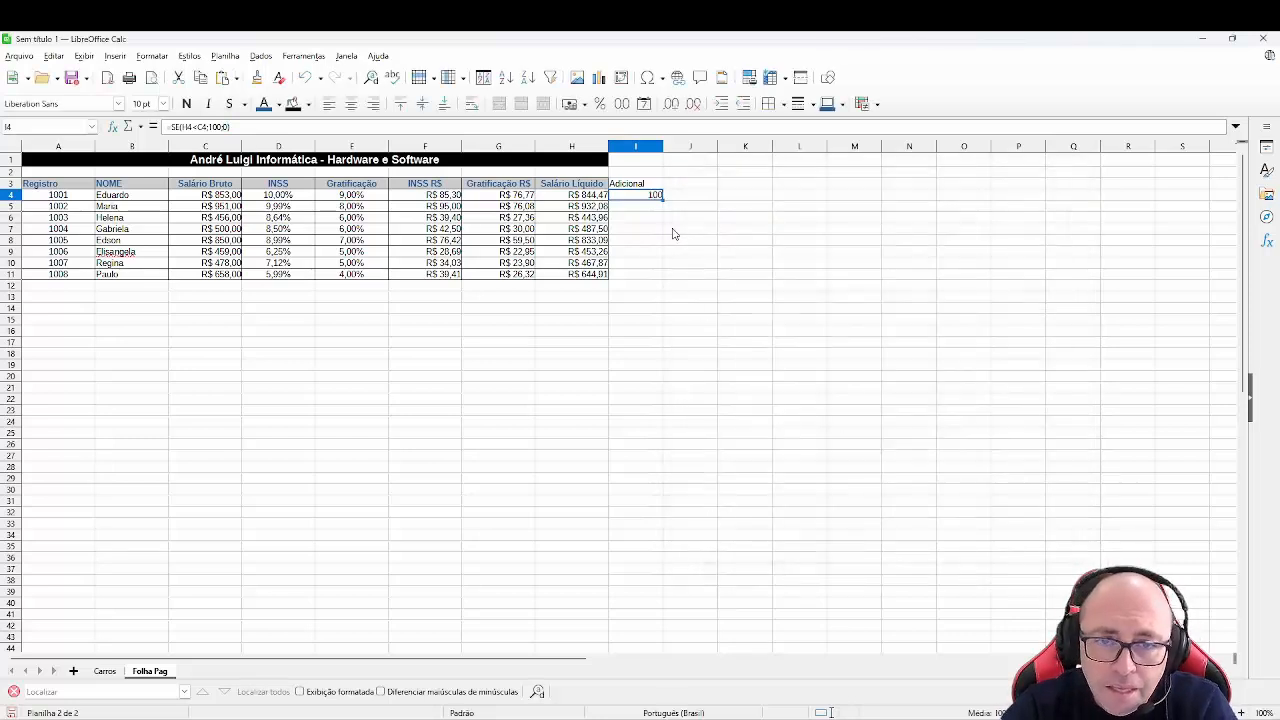
left_click_drag(662, 199, 650, 278)
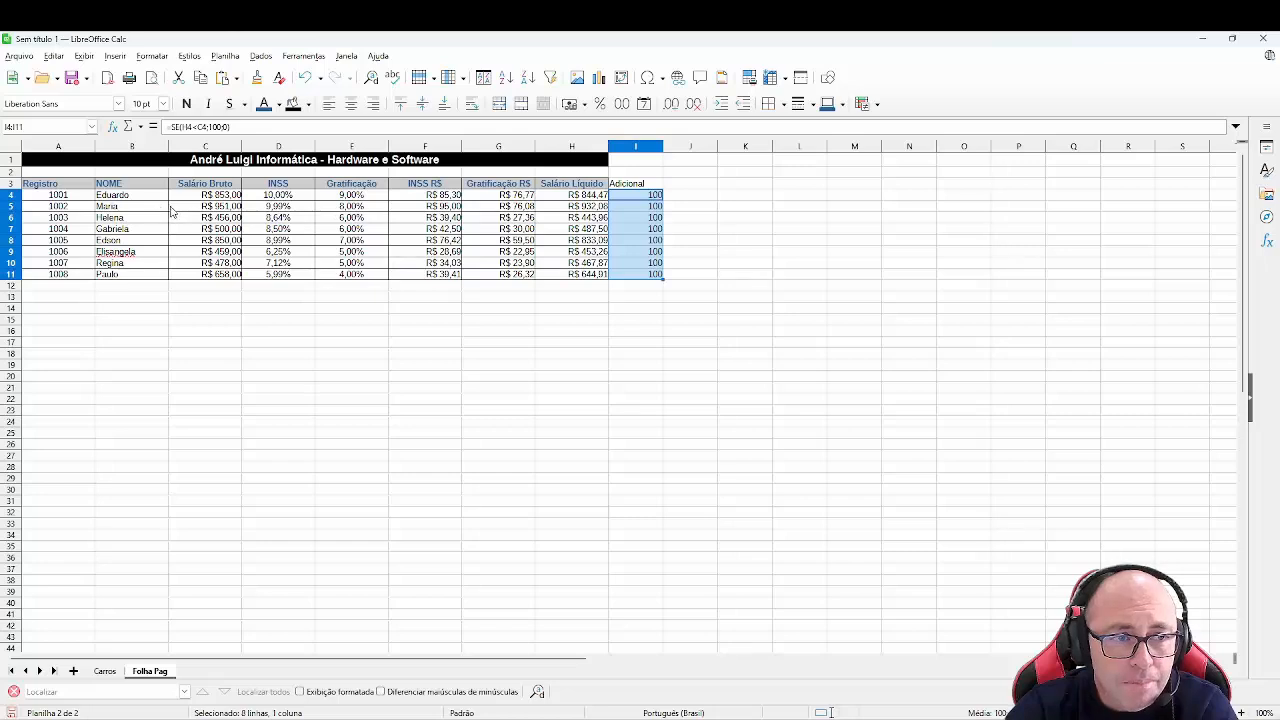
- Change the INSS rates in D5 to 3%, D8 to 1,2% and D10 to 3%
left_click(295, 209)
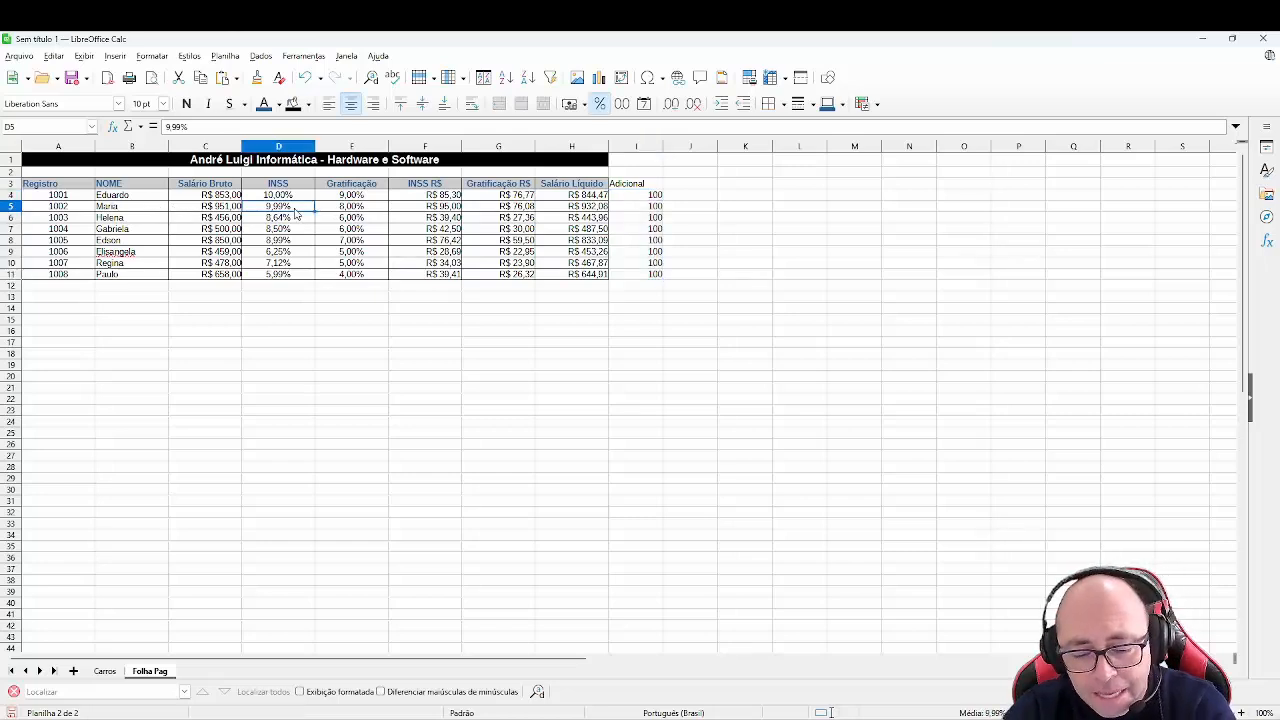
type("3%")
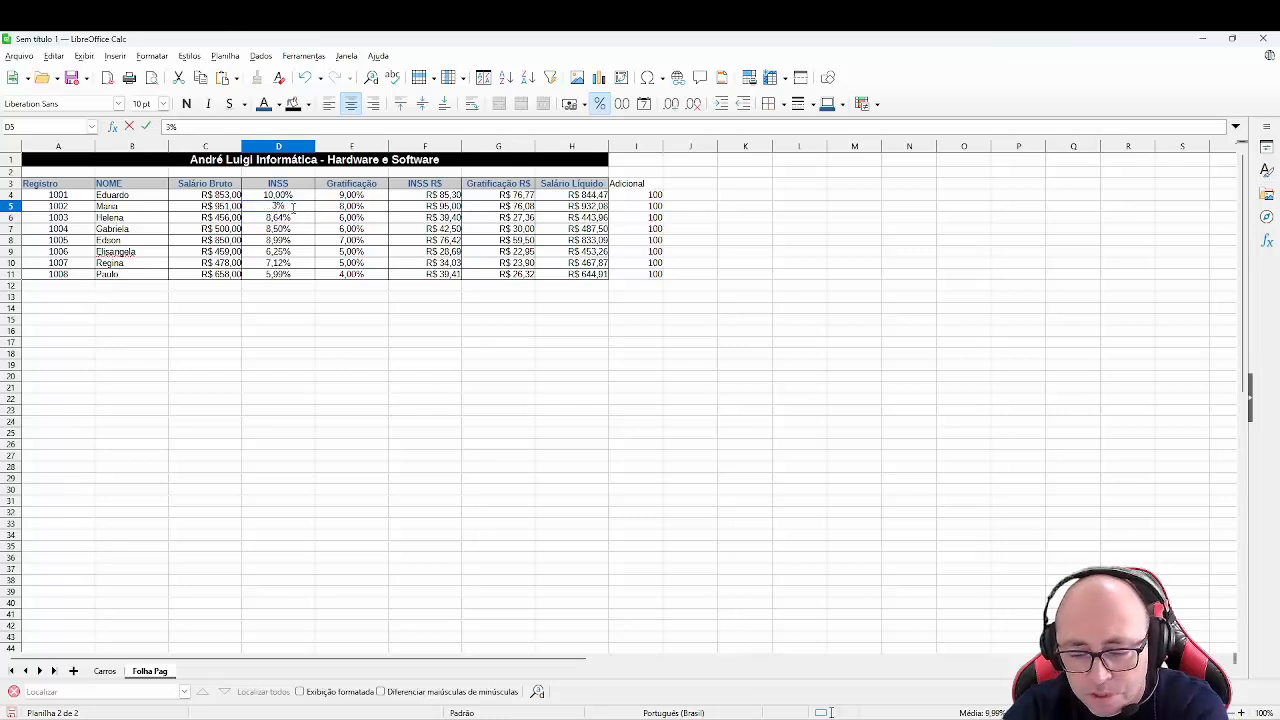
key("Return")
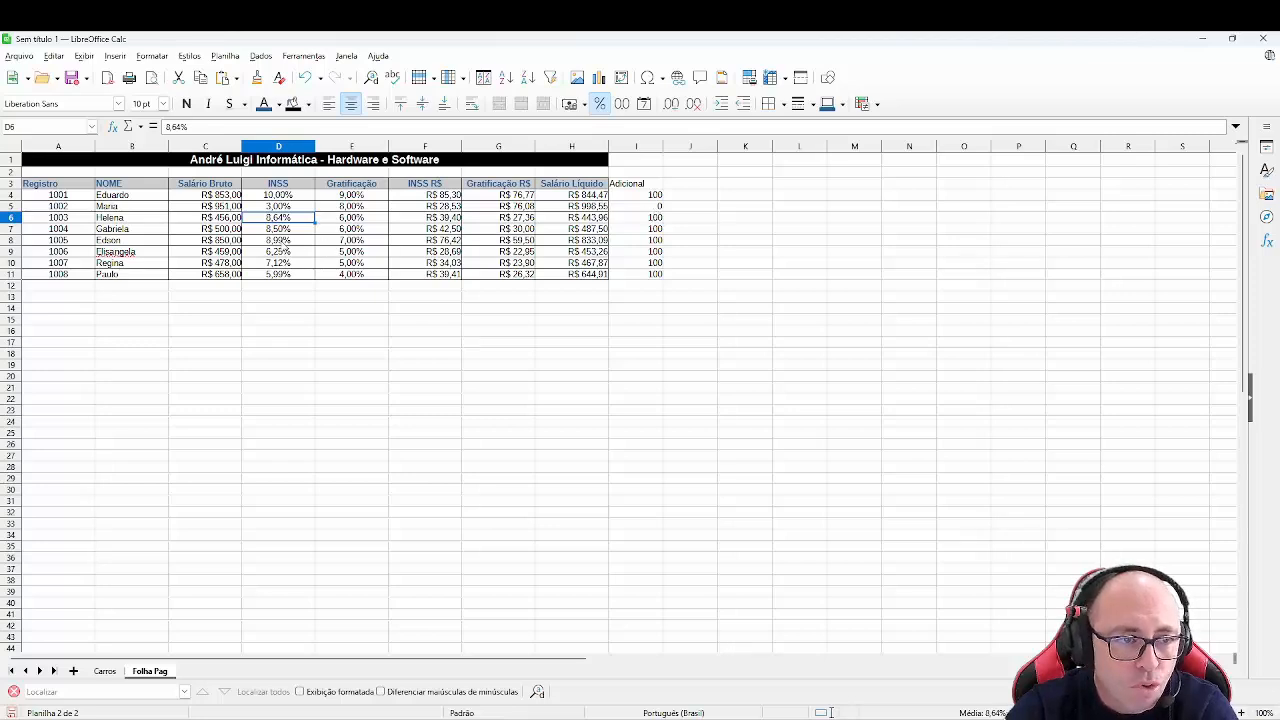
key("Down")
key("Down")
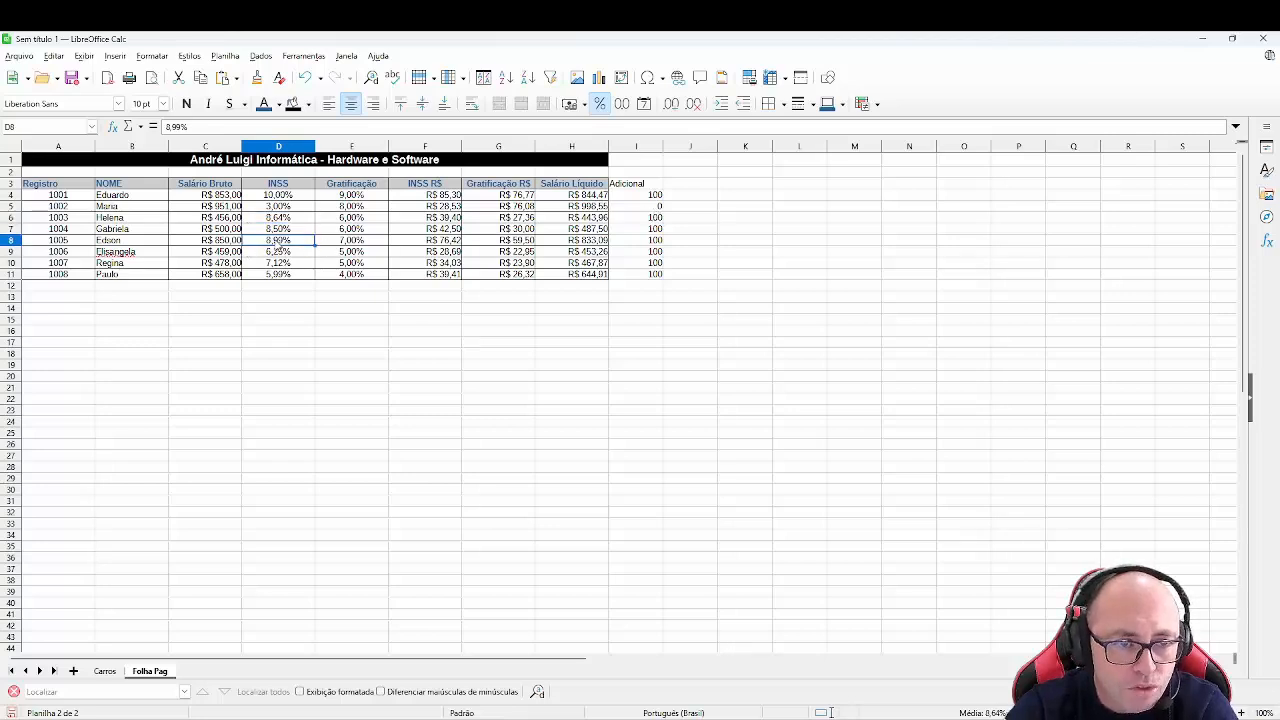
type("1")
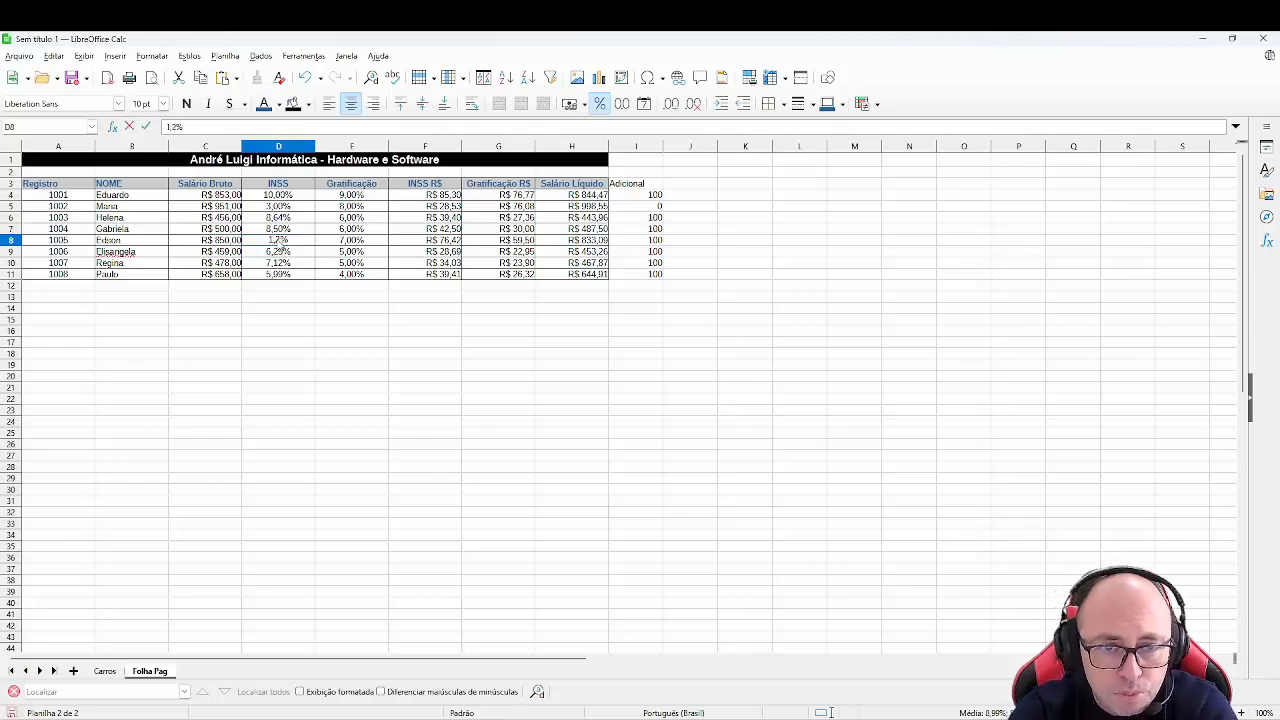
type(",2")
key("Return")
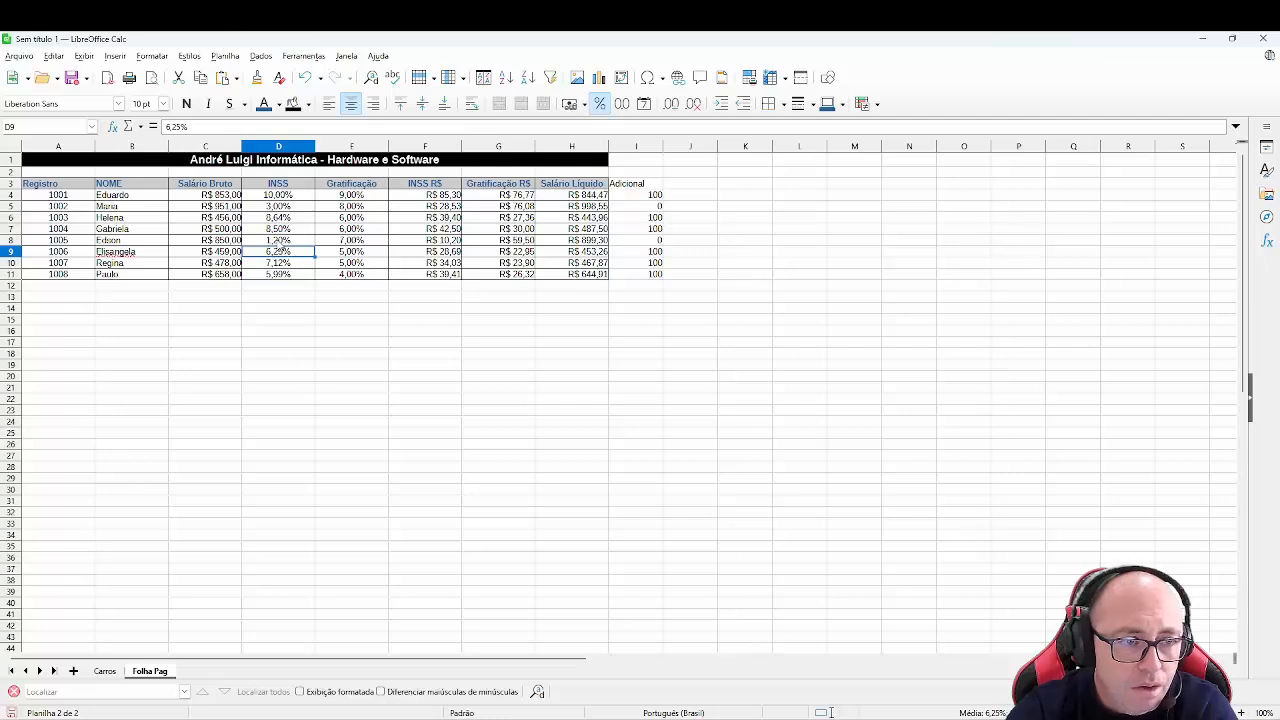
key("Down")
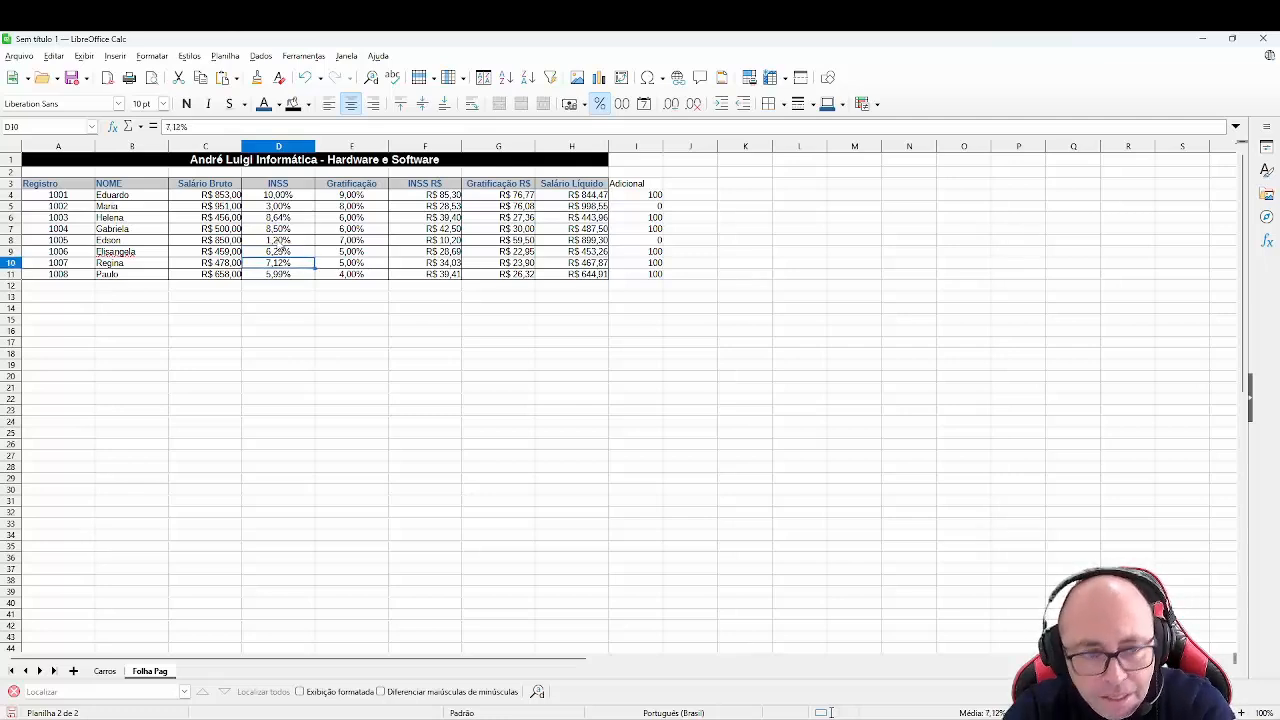
type("3")
key("Return")
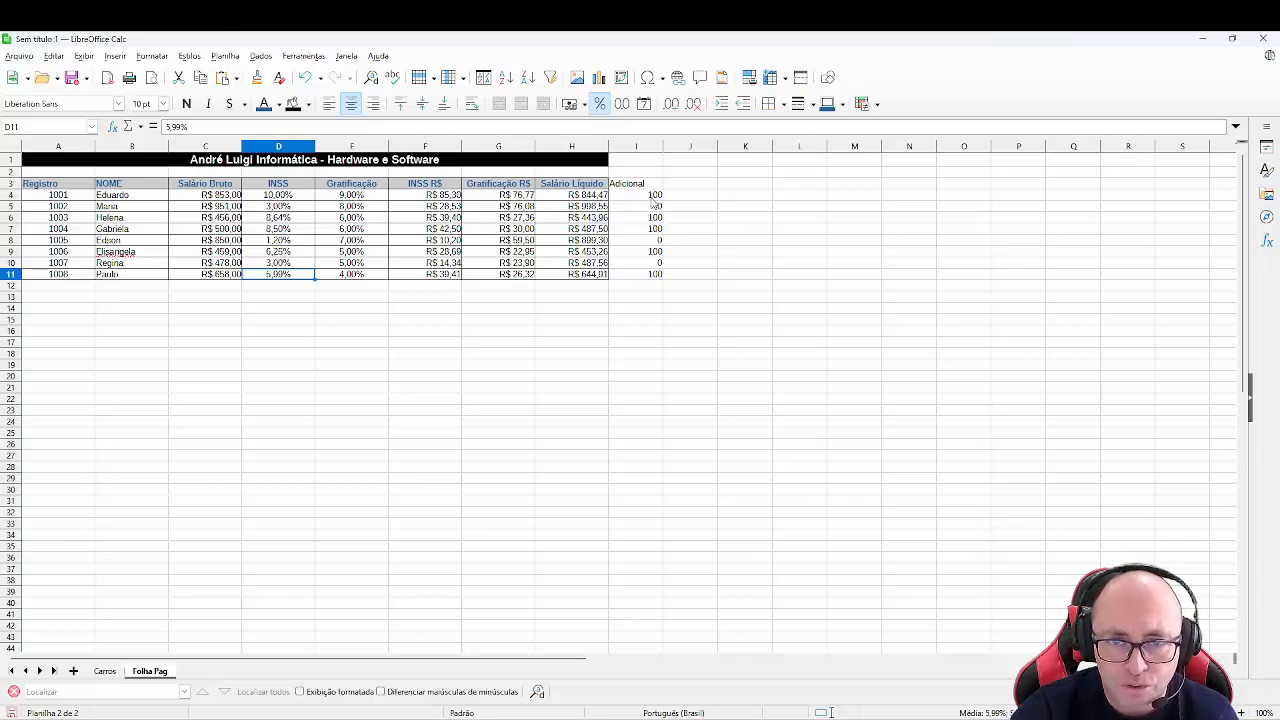
- Add the column header Novo Salário in J3
left_click(693, 188)
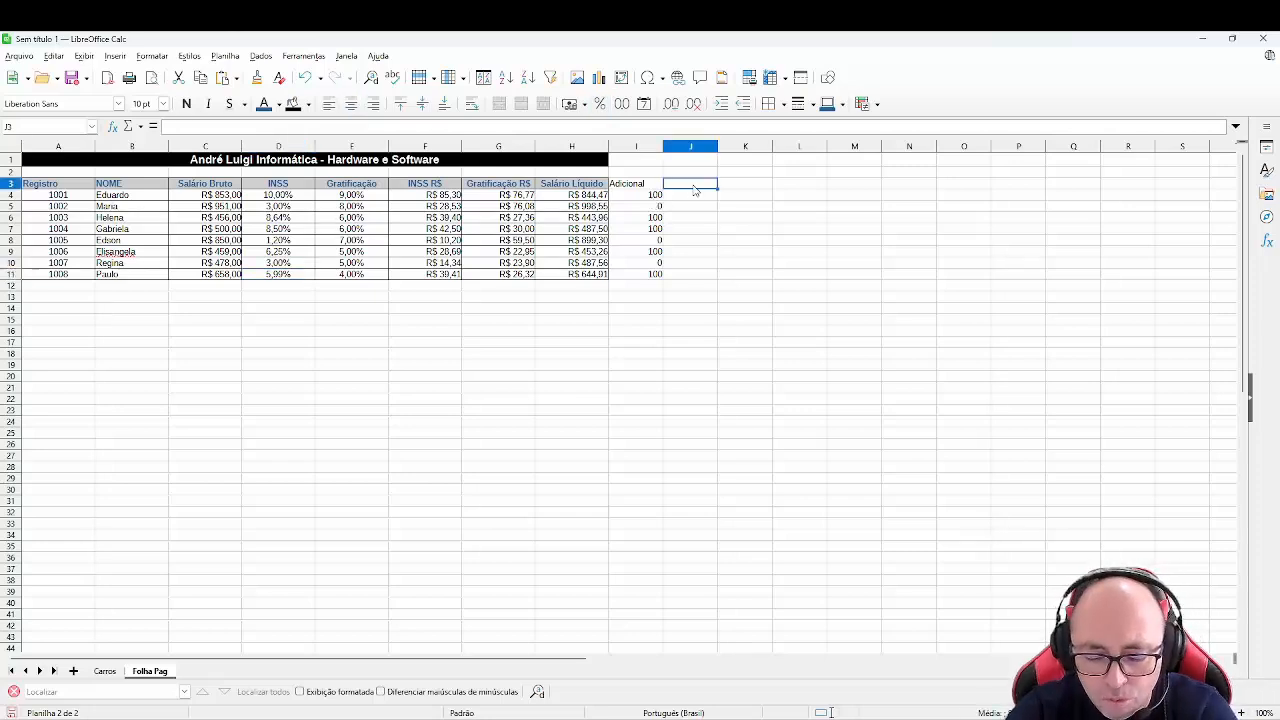
type("Novo Salário")
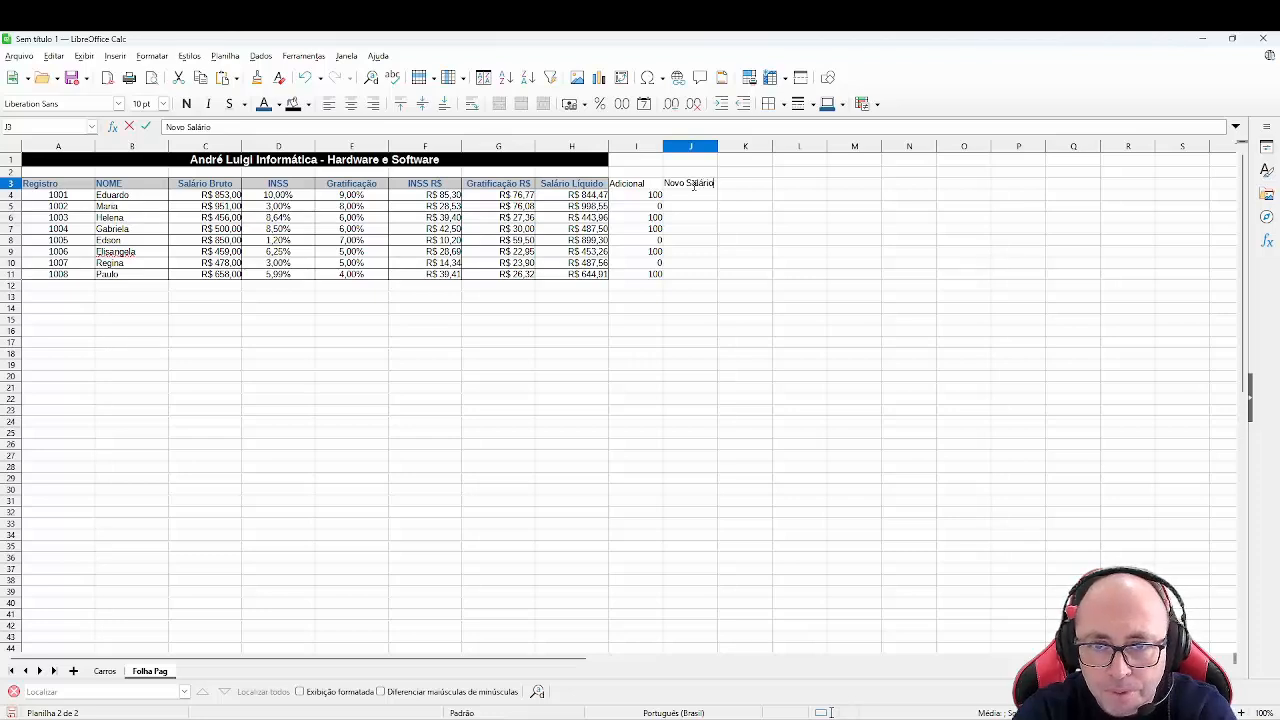
key("Return")
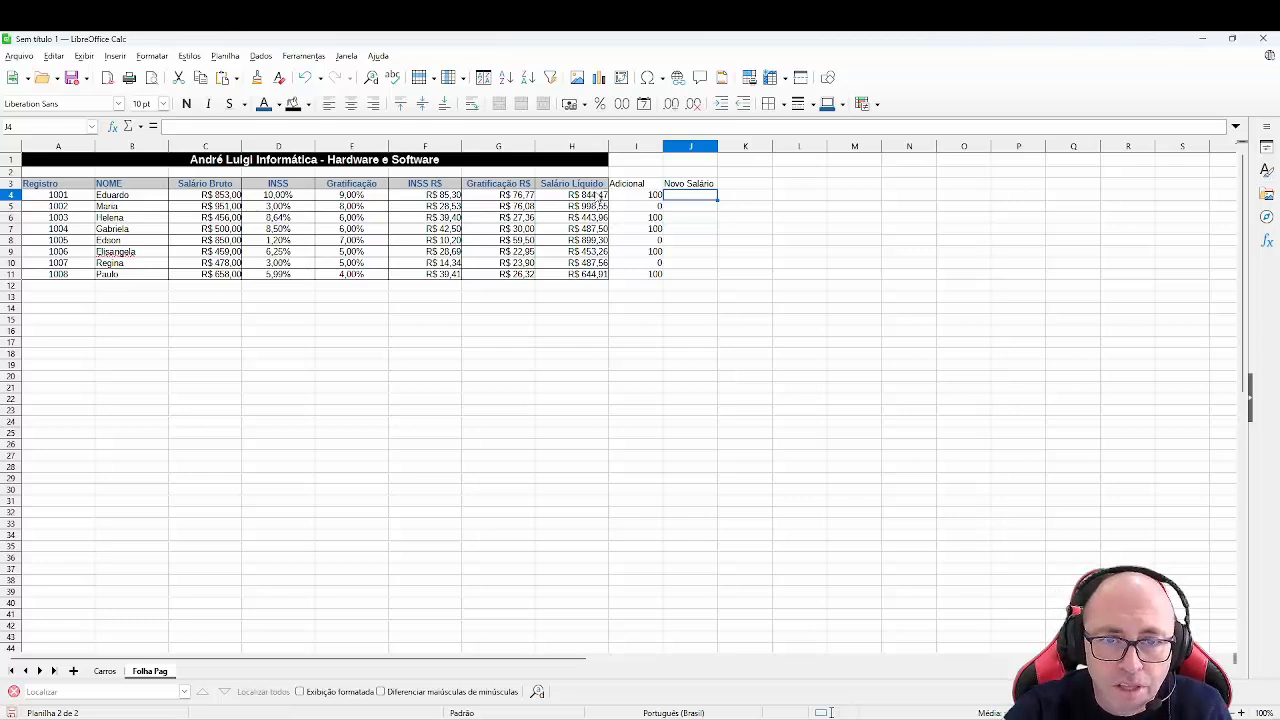
- Enter the formula =H4+I4 in J4 and fill it down to J11
type("=")
left_click(600, 199)
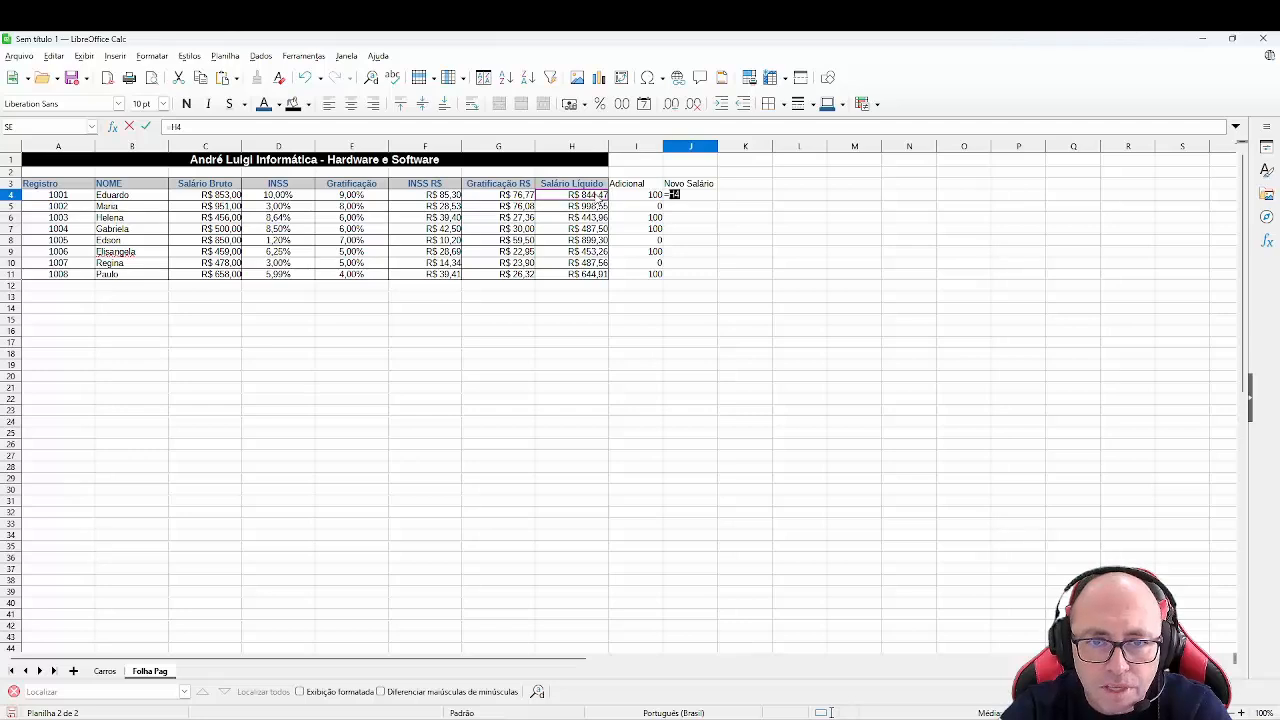
type("+")
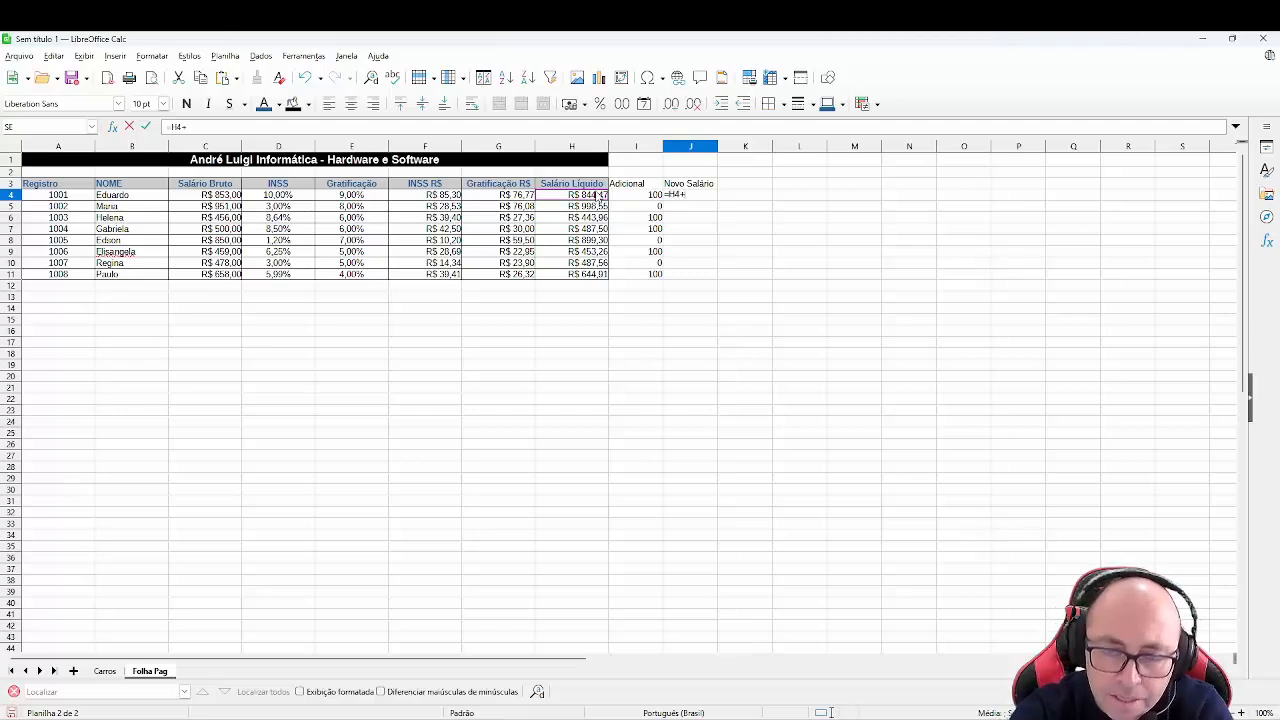
left_click(637, 197)
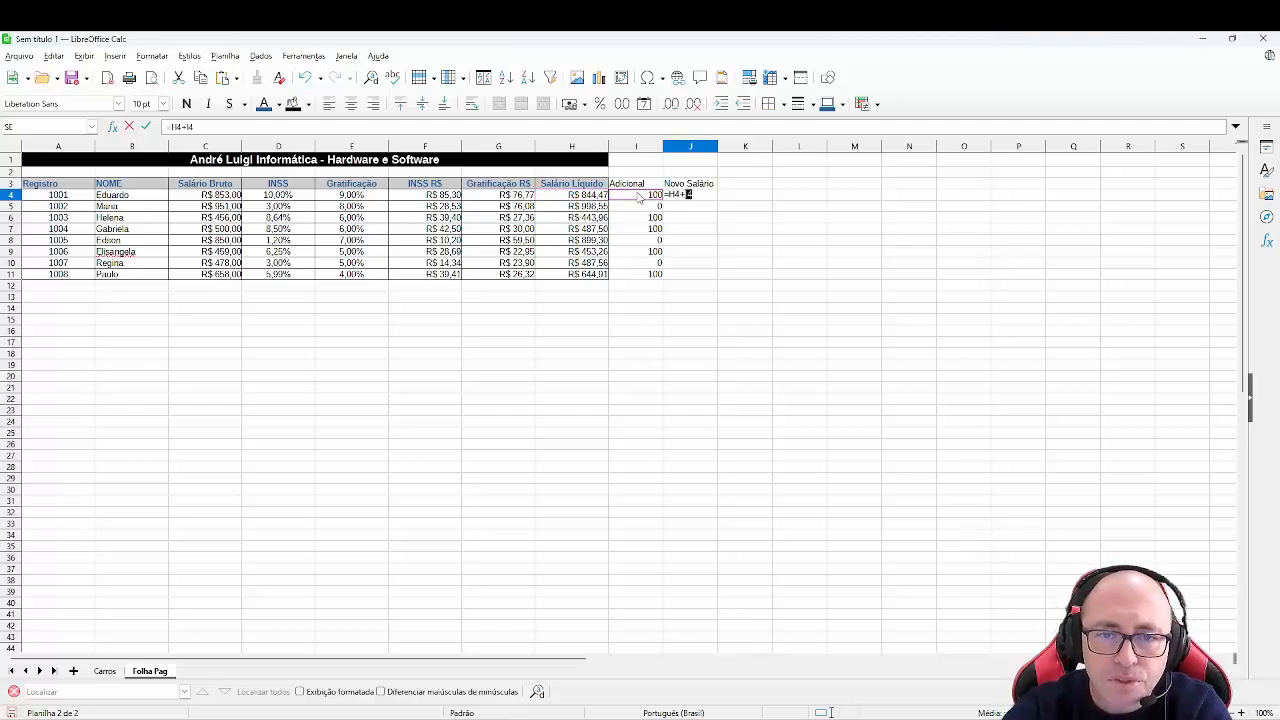
key("Return")
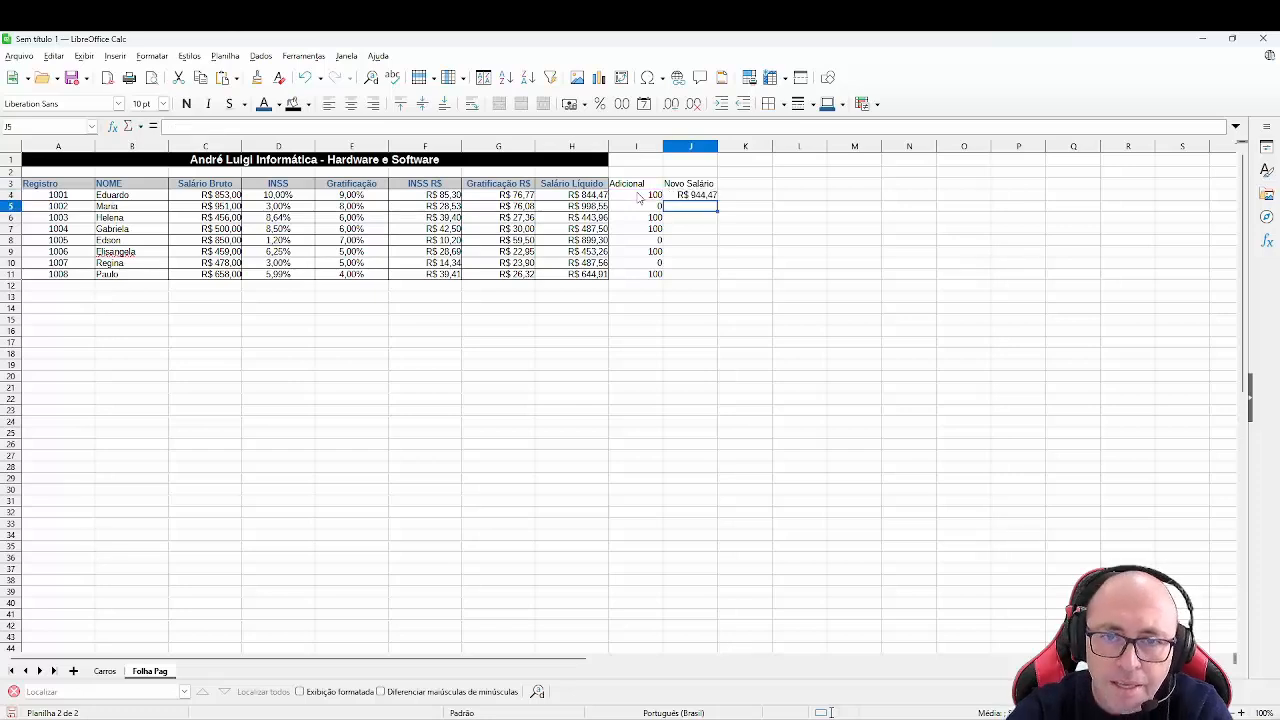
left_click(713, 201)
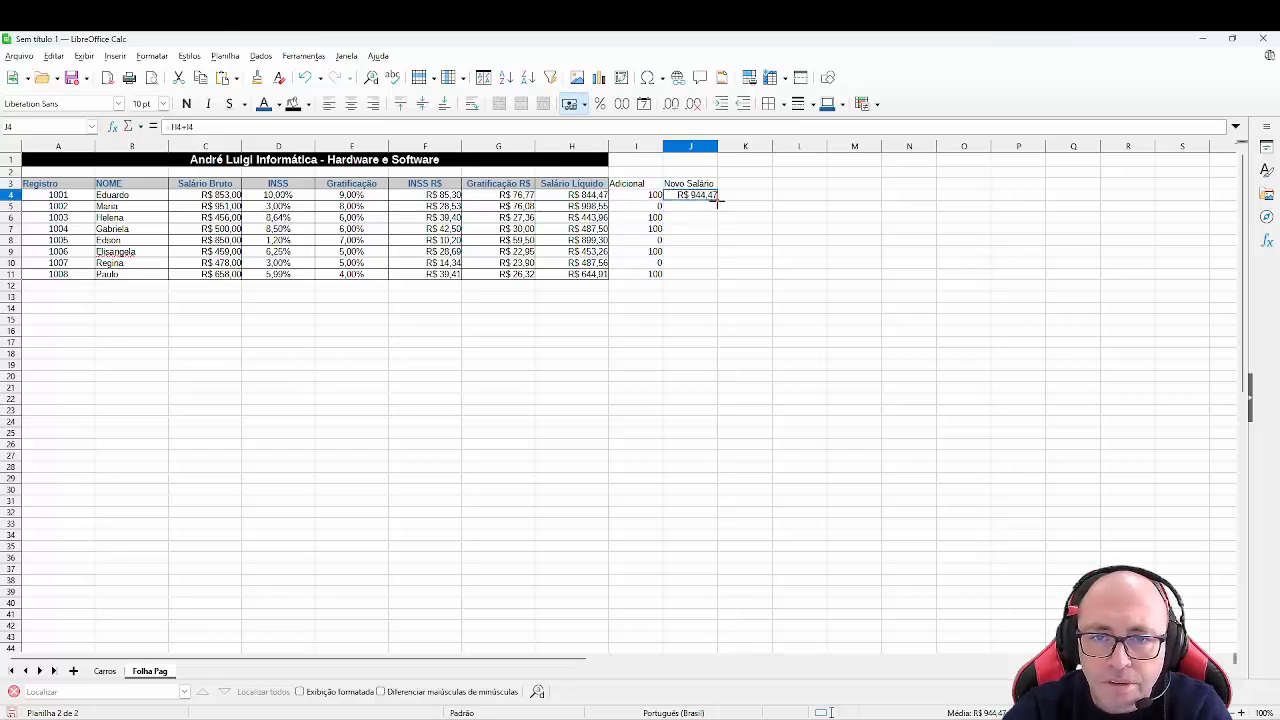
left_click_drag(715, 201, 700, 287)
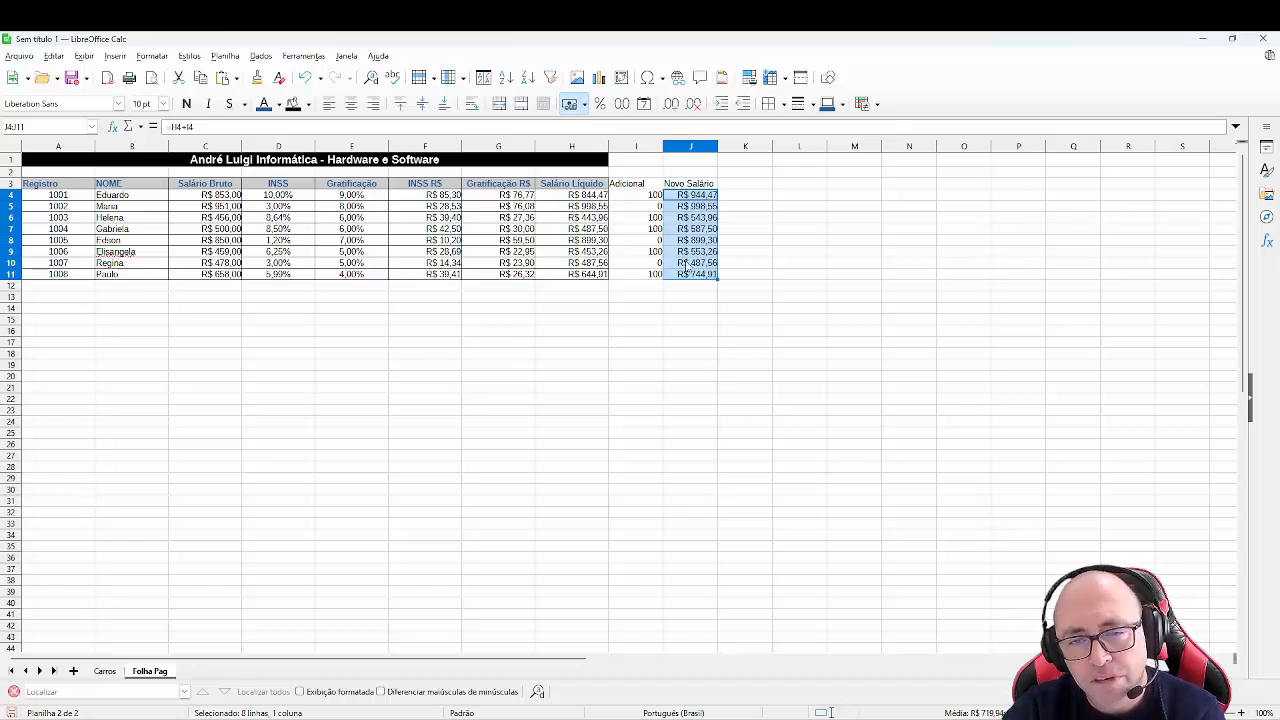
- Format the Adicional values in I4:I11 as currency
left_click(645, 196)
left_click_drag(645, 196, 637, 274)
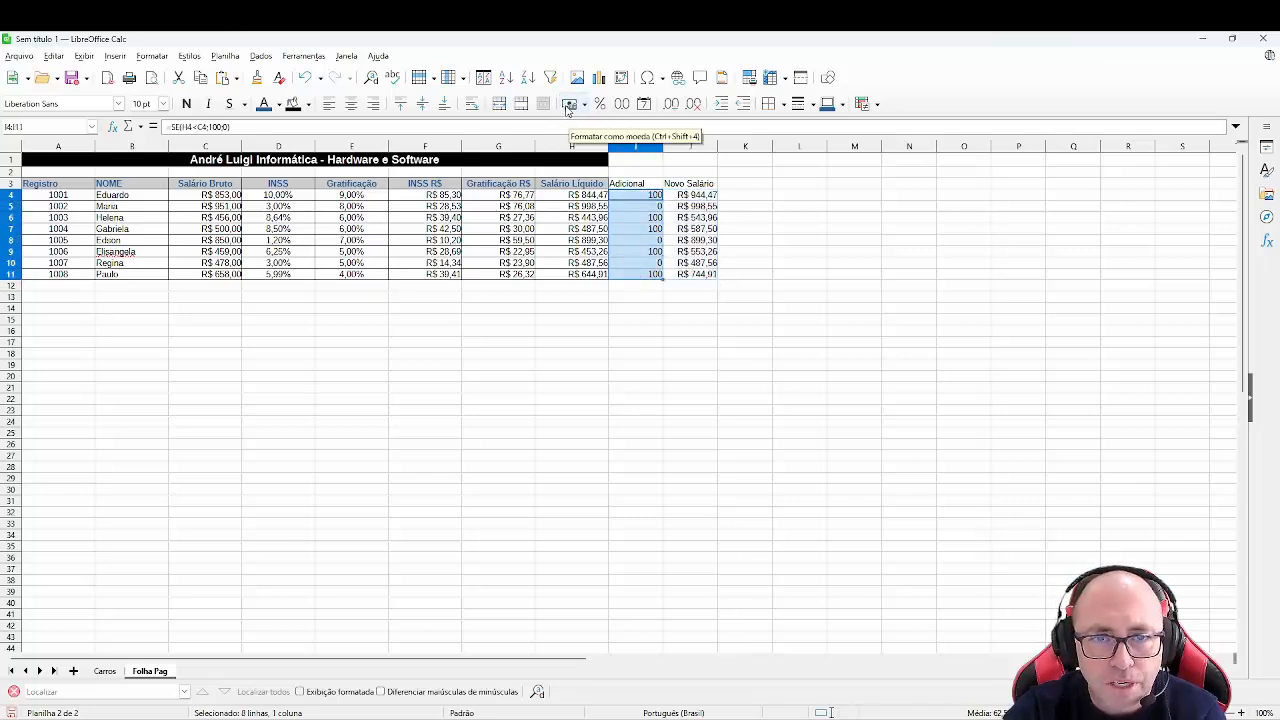
left_click(567, 105)
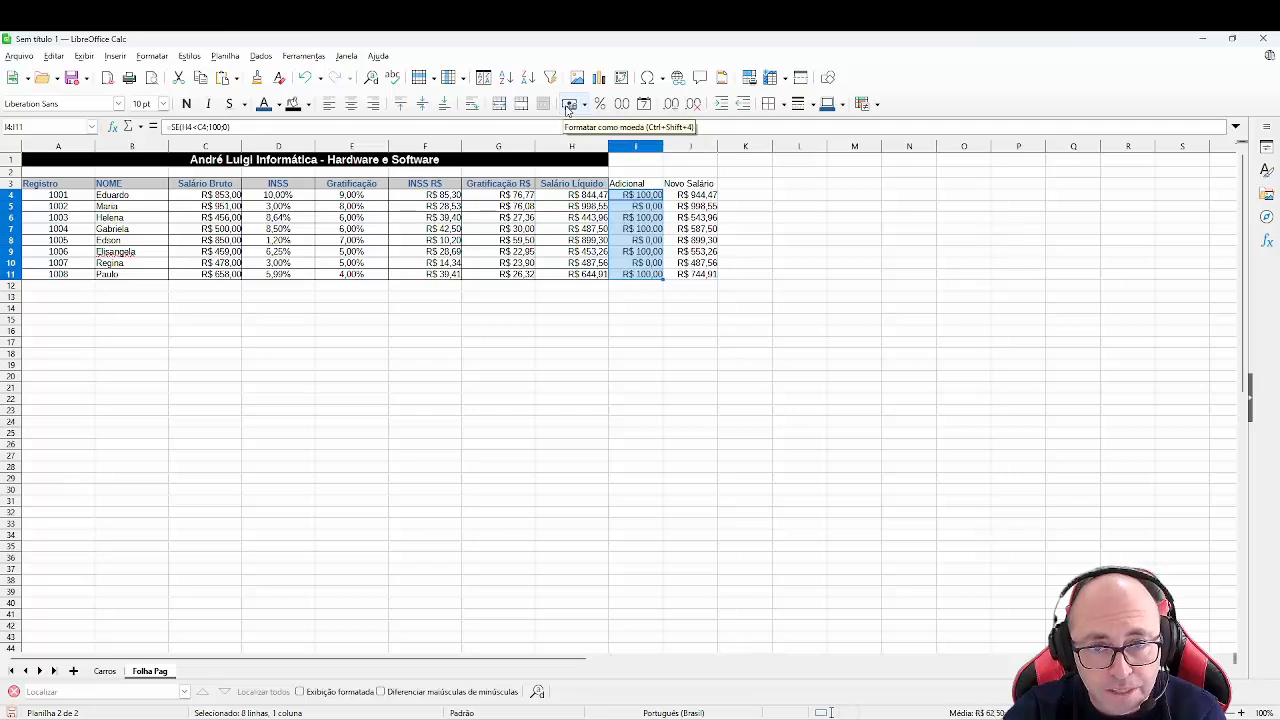
- Copy the formatting of the Salário Líquido column onto the Adicional and Novo Salário columns I3:J11
left_click(579, 187)
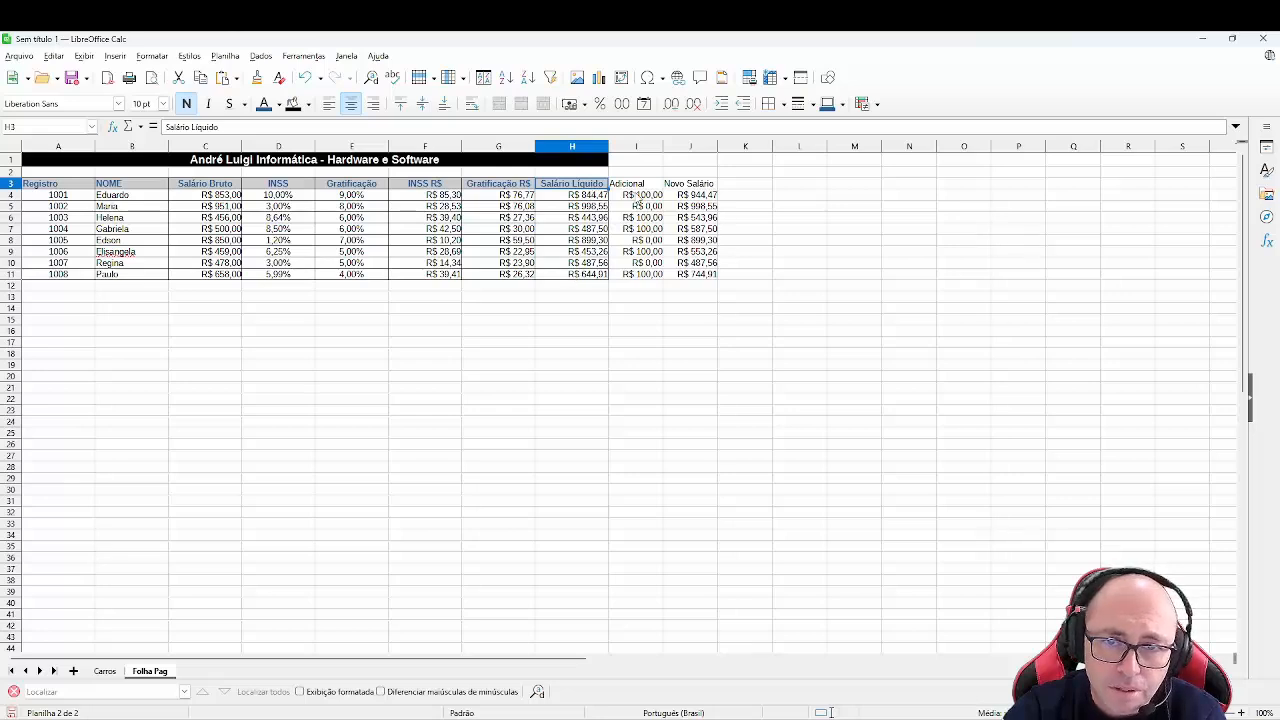
left_click_drag(595, 187, 591, 281)
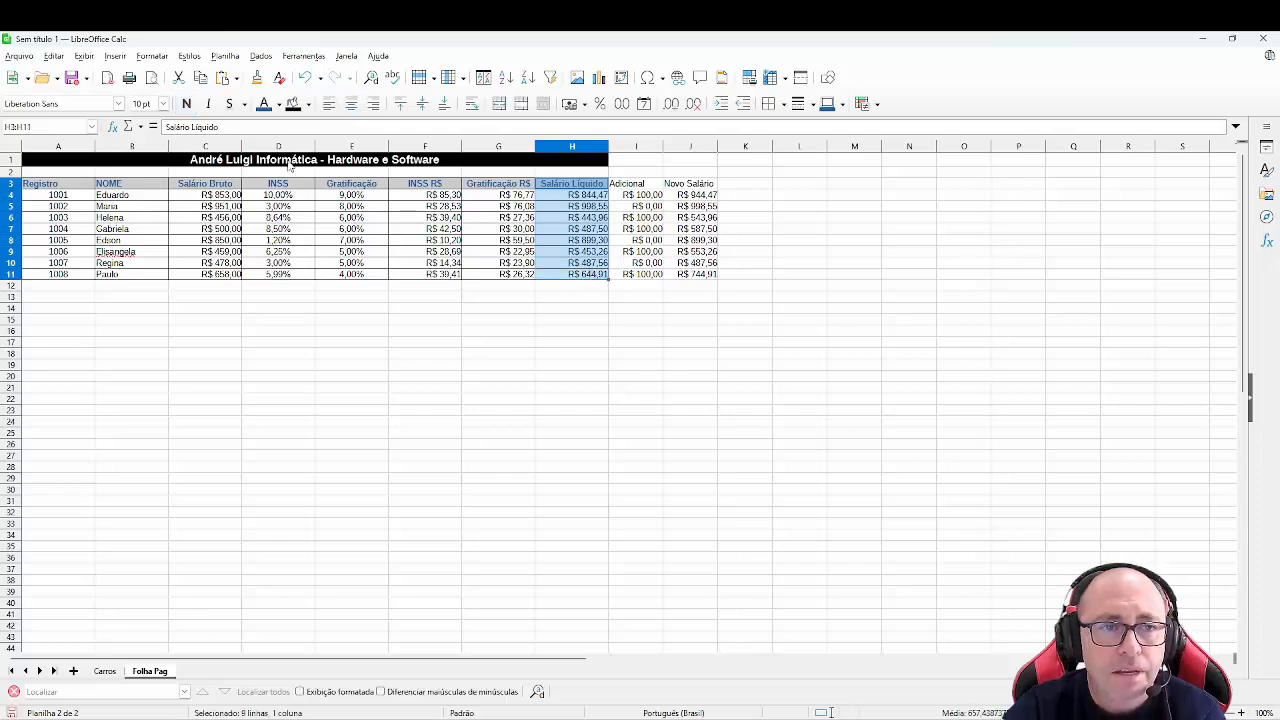
left_click(258, 79)
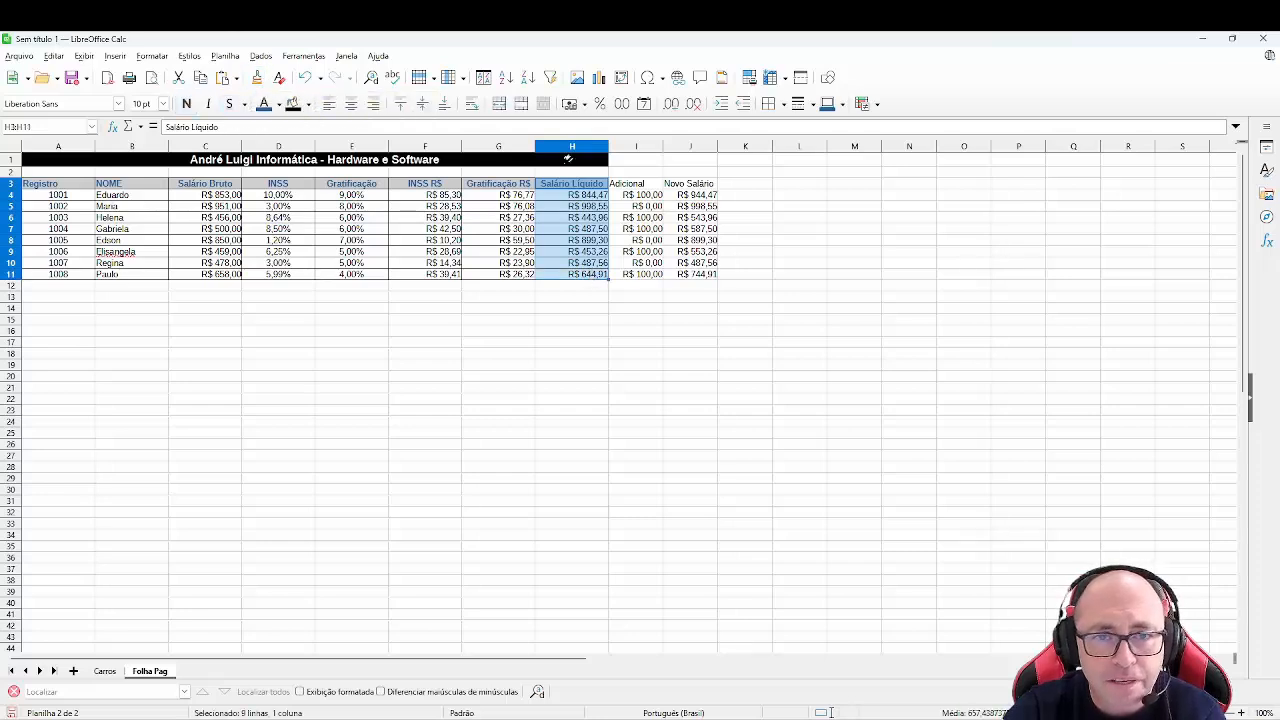
mouse_move(636, 183)
left_mouse_down()
mouse_move(706, 223)
mouse_move(699, 281)
left_mouse_up()
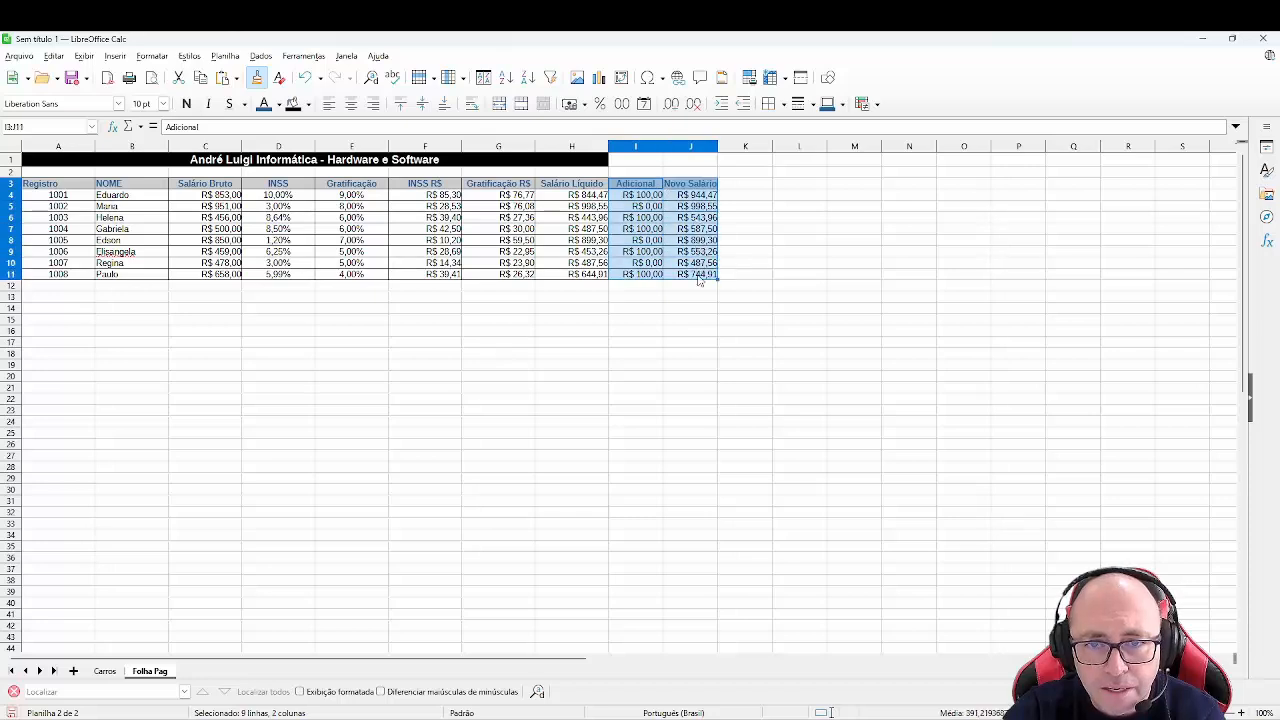
left_click(612, 346)
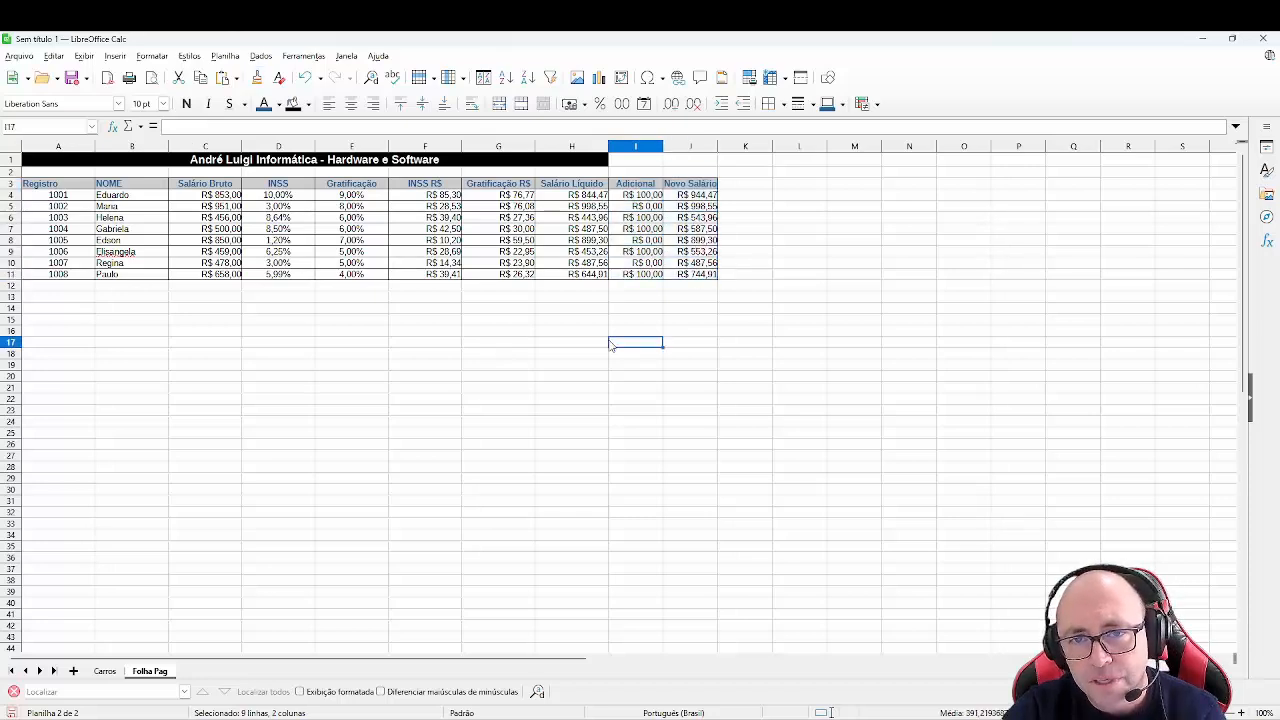
- Set the width of columns I and J to 3 cm
left_click(636, 147)
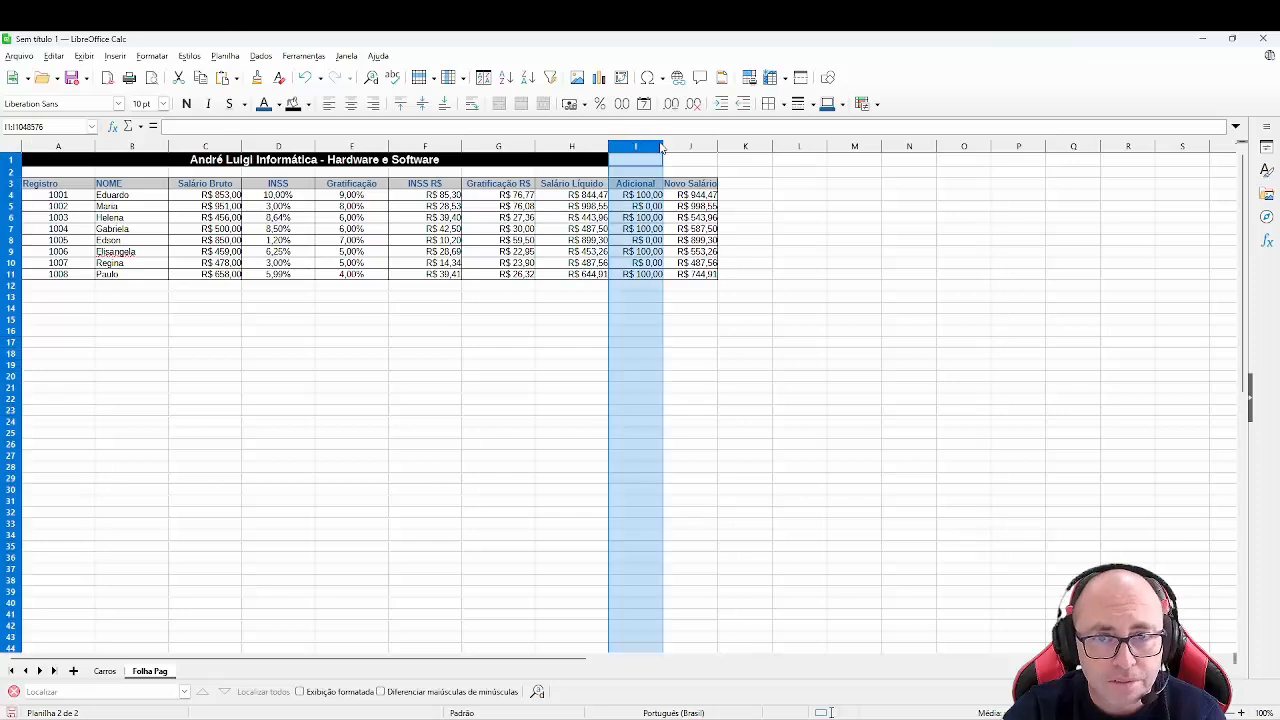
left_click_drag(661, 147, 682, 148)
right_click(682, 148)
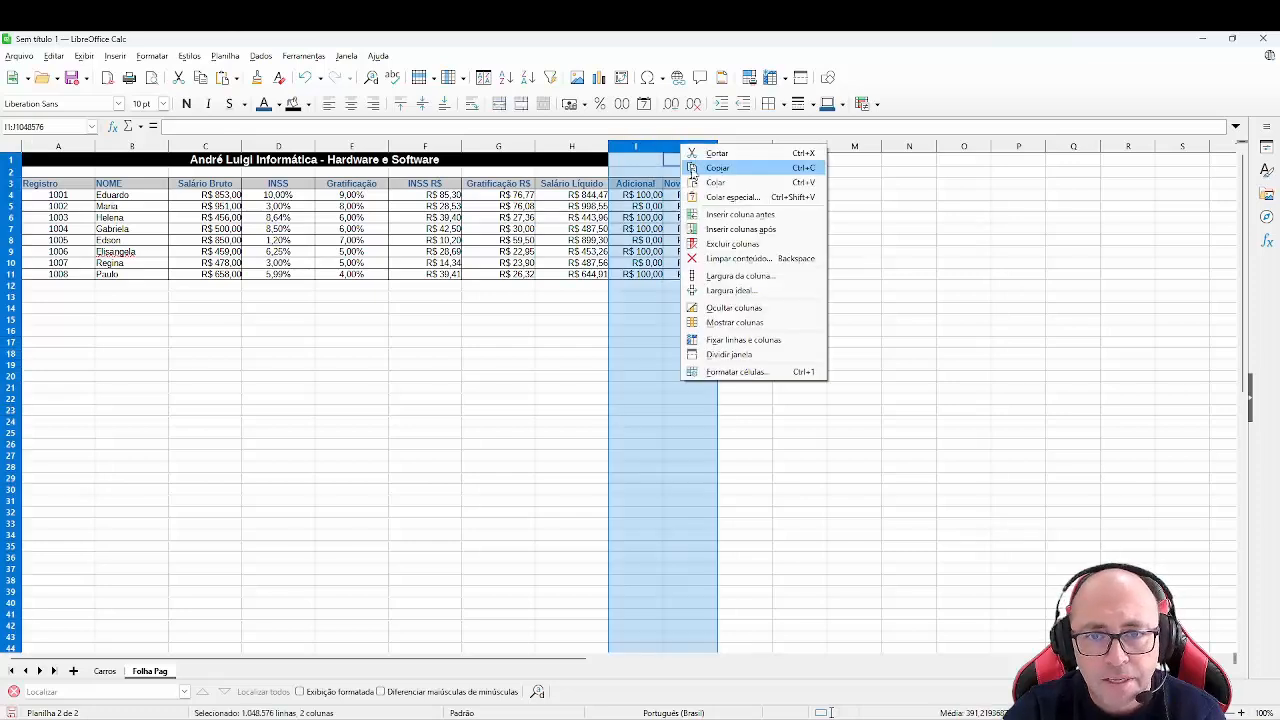
left_click(749, 283)
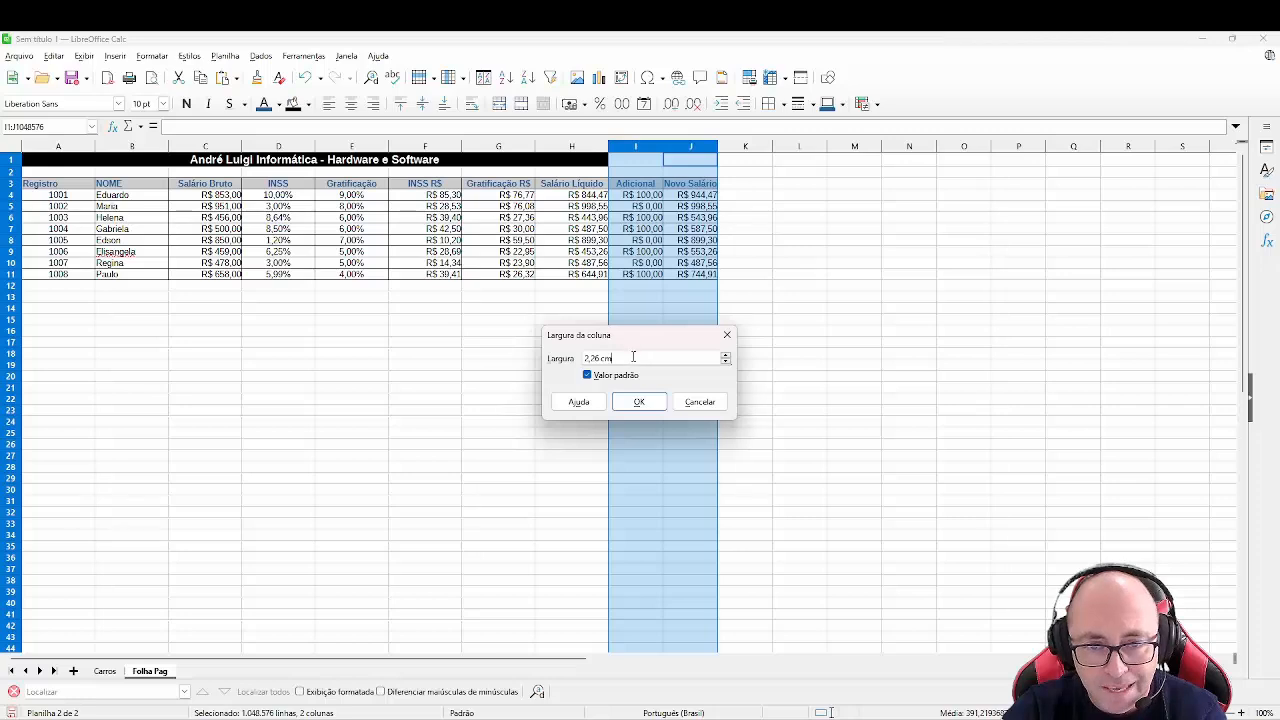
type("3")
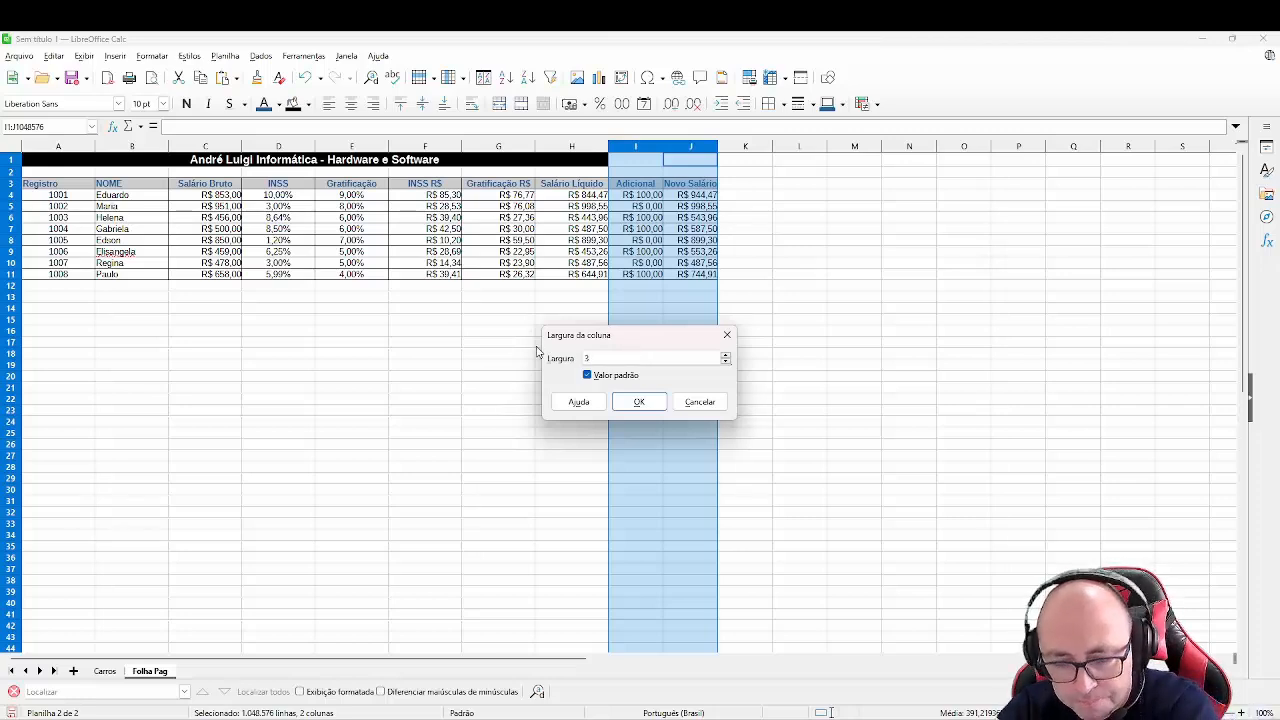
left_click(640, 401)
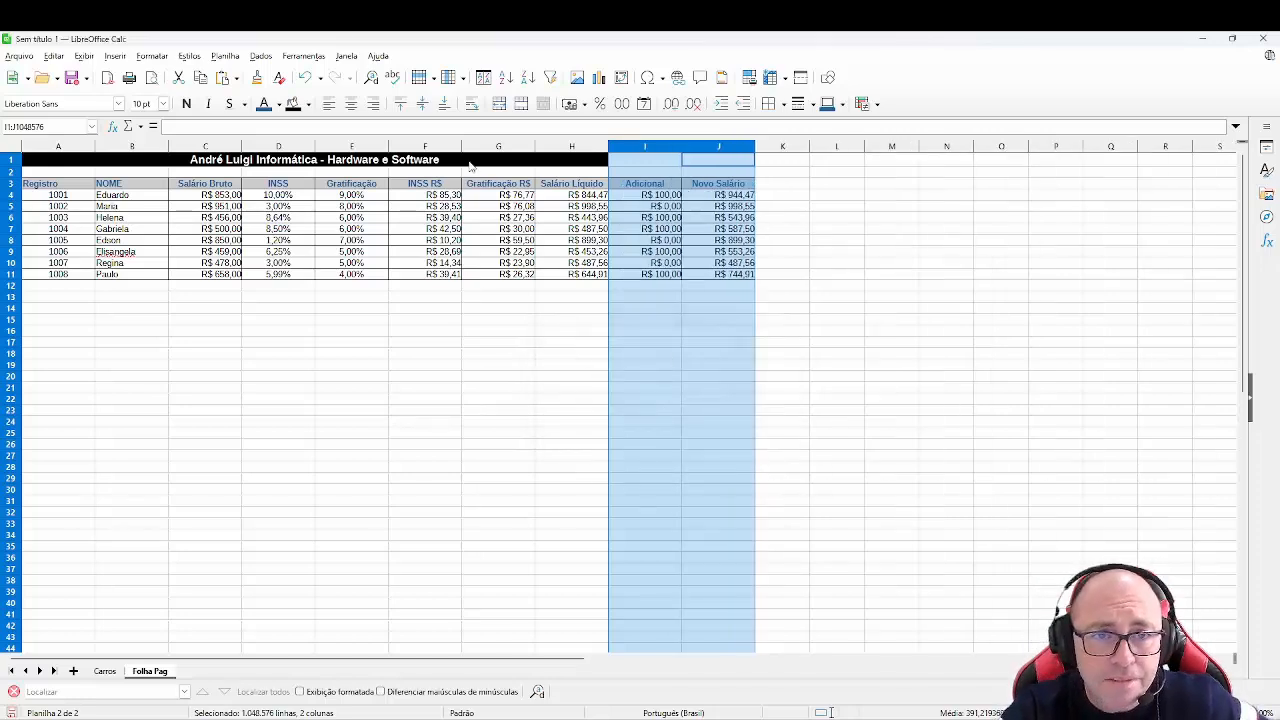
- Merge and center the title cell across A1:J1
left_click(470, 162)
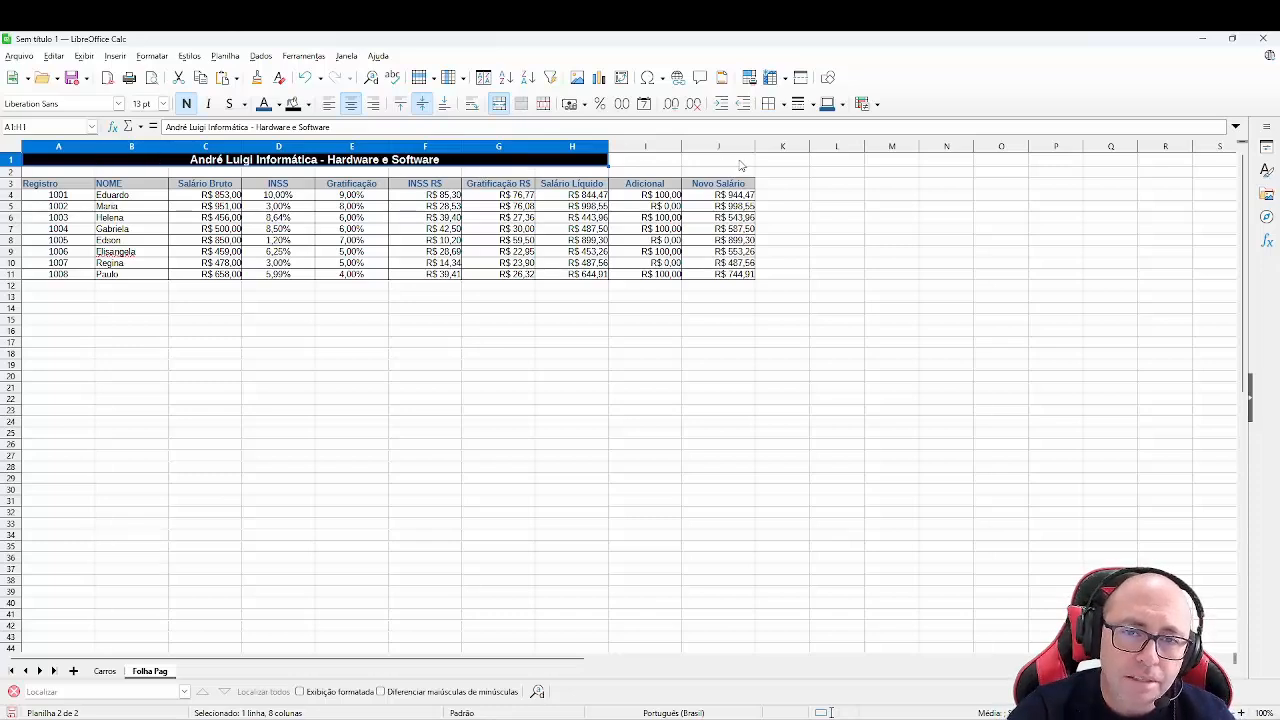
left_click_drag(64, 163, 707, 166)
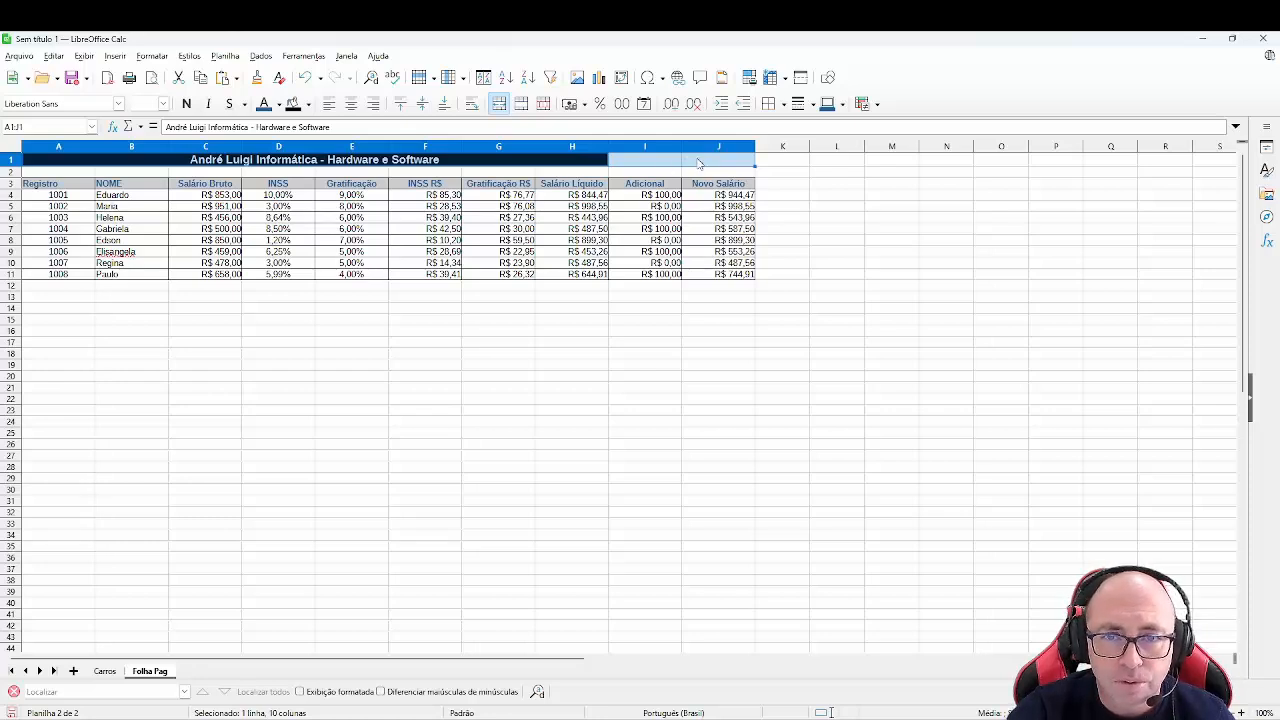
left_click(499, 106)
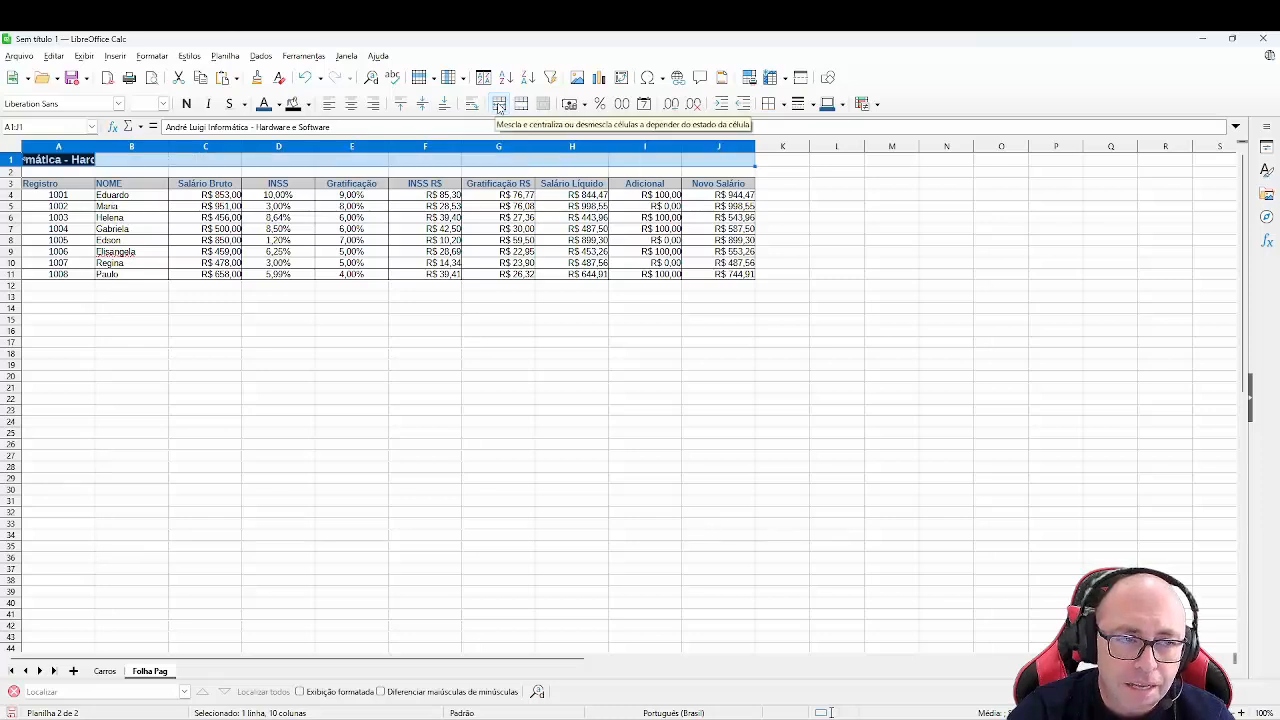
left_click(499, 106)
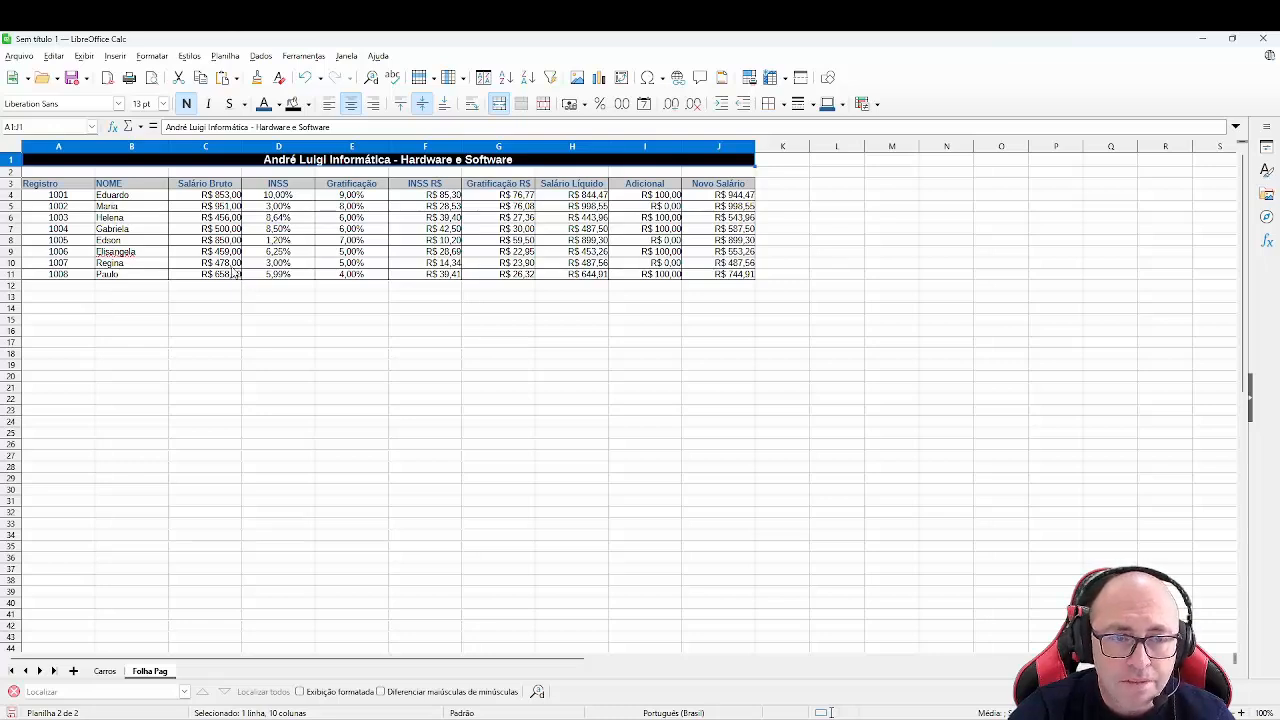
- Insert a Column chart of the employees' Salário Bruto from the range B3:C11
left_click_drag(139, 189, 215, 276)
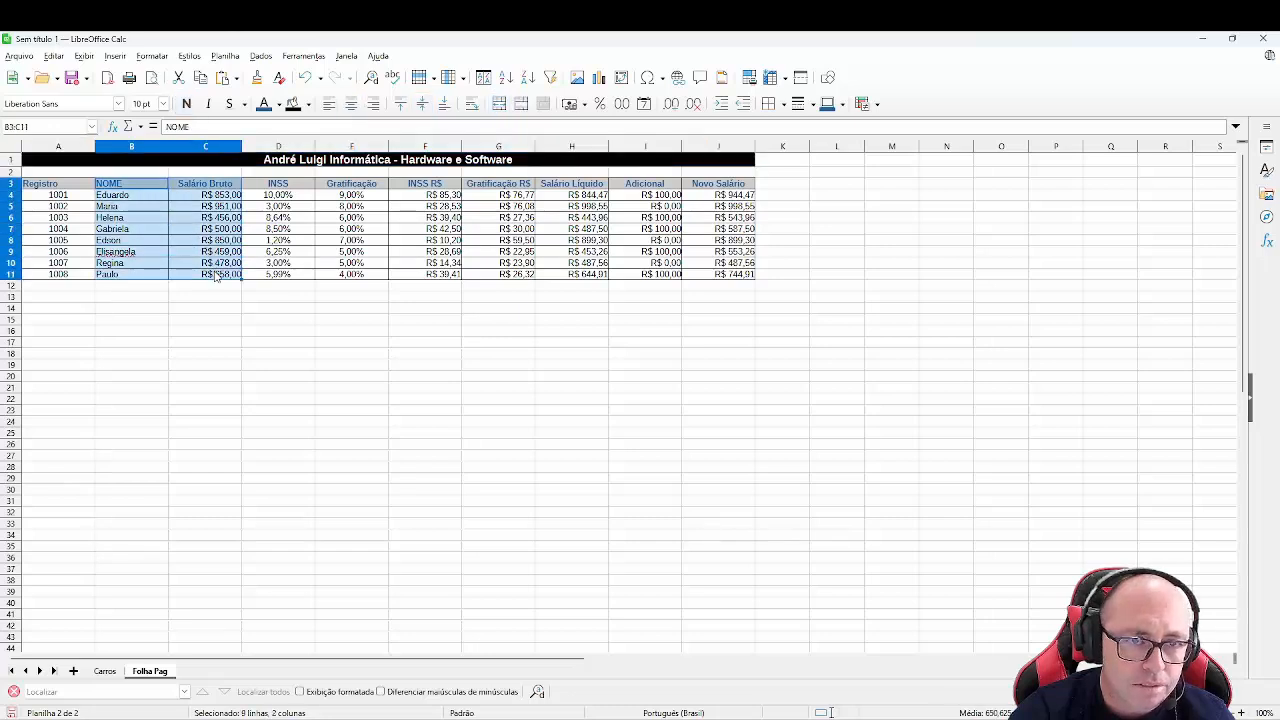
left_click(115, 57)
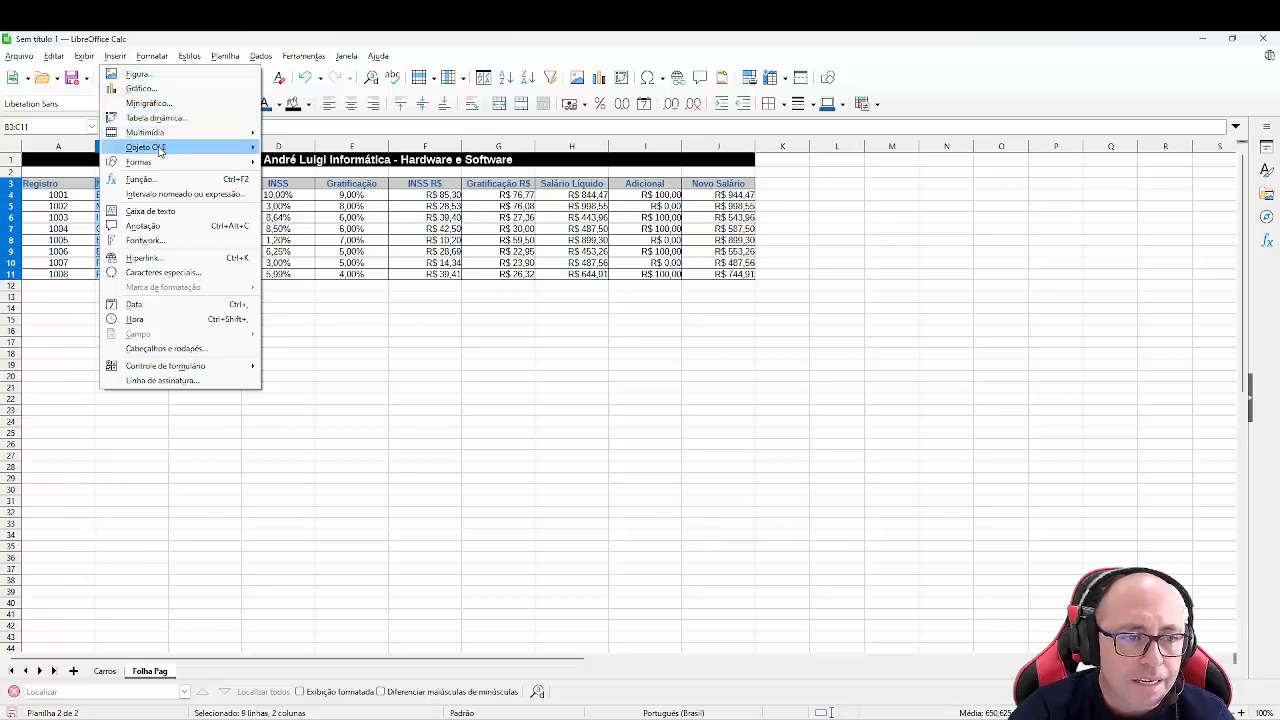
left_click(160, 88)
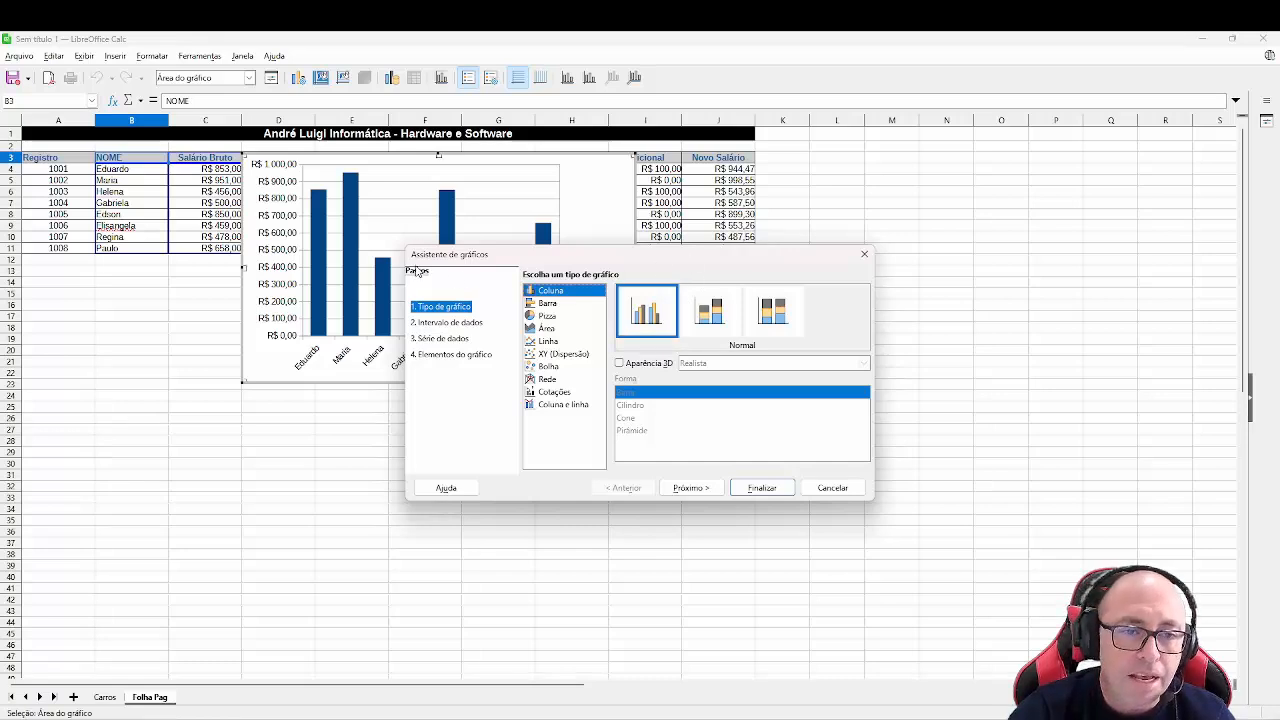
left_click(556, 304)
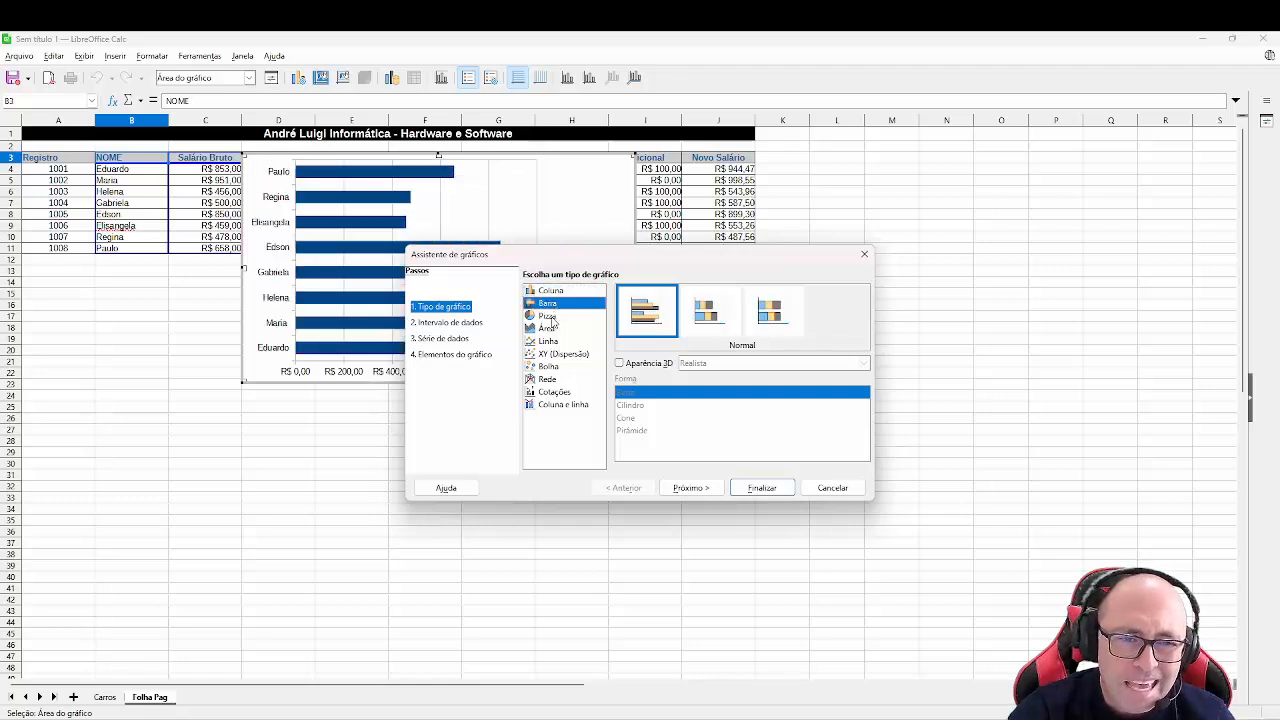
left_click(552, 318)
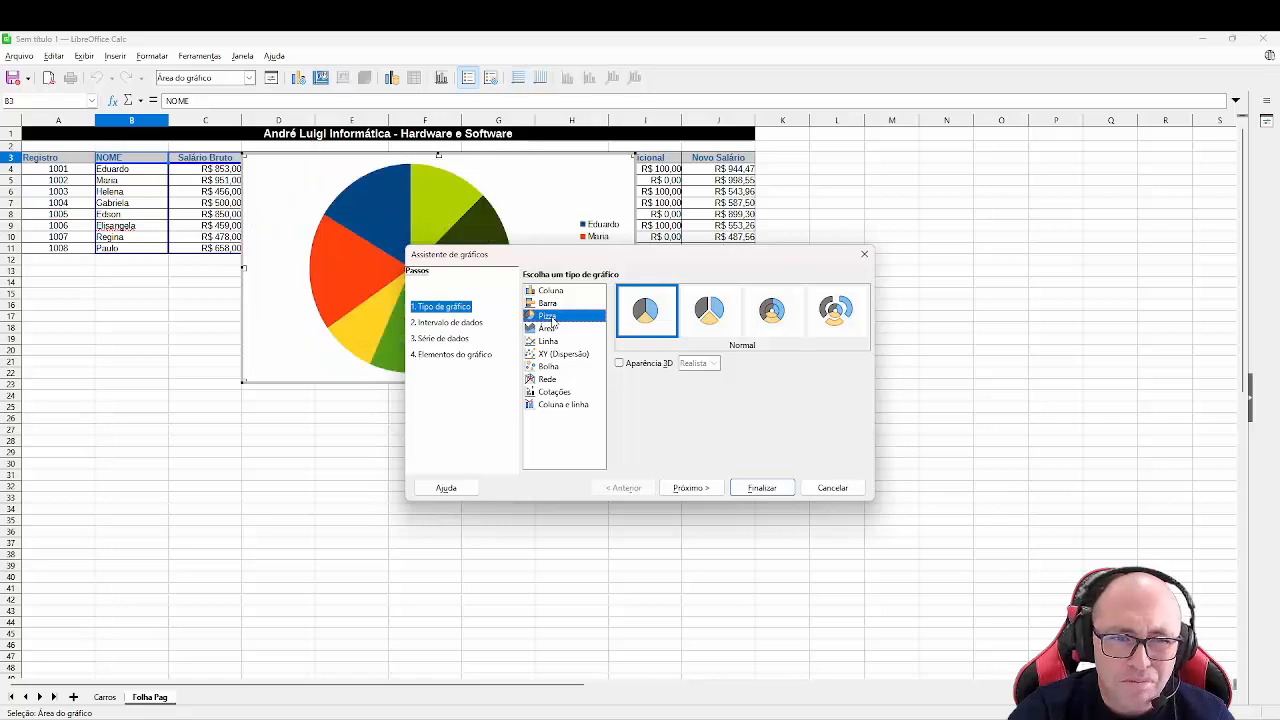
left_click_drag(540, 250, 717, 274)
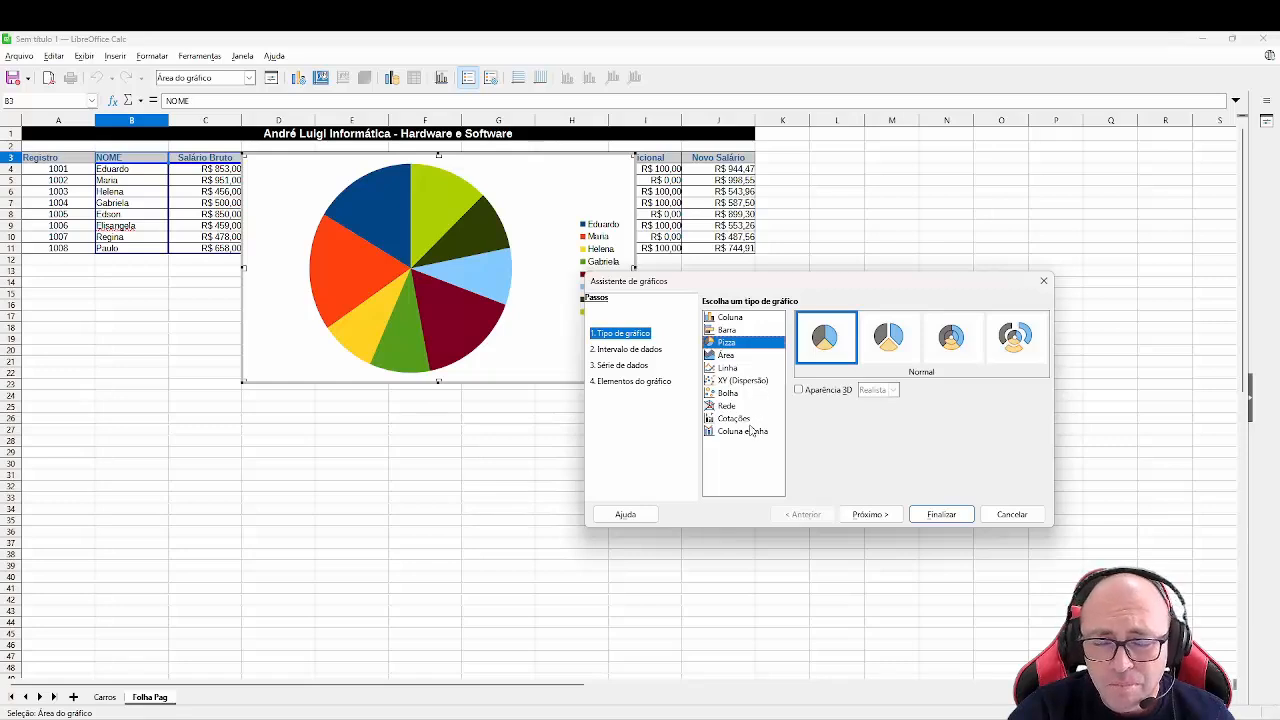
left_click(737, 320)
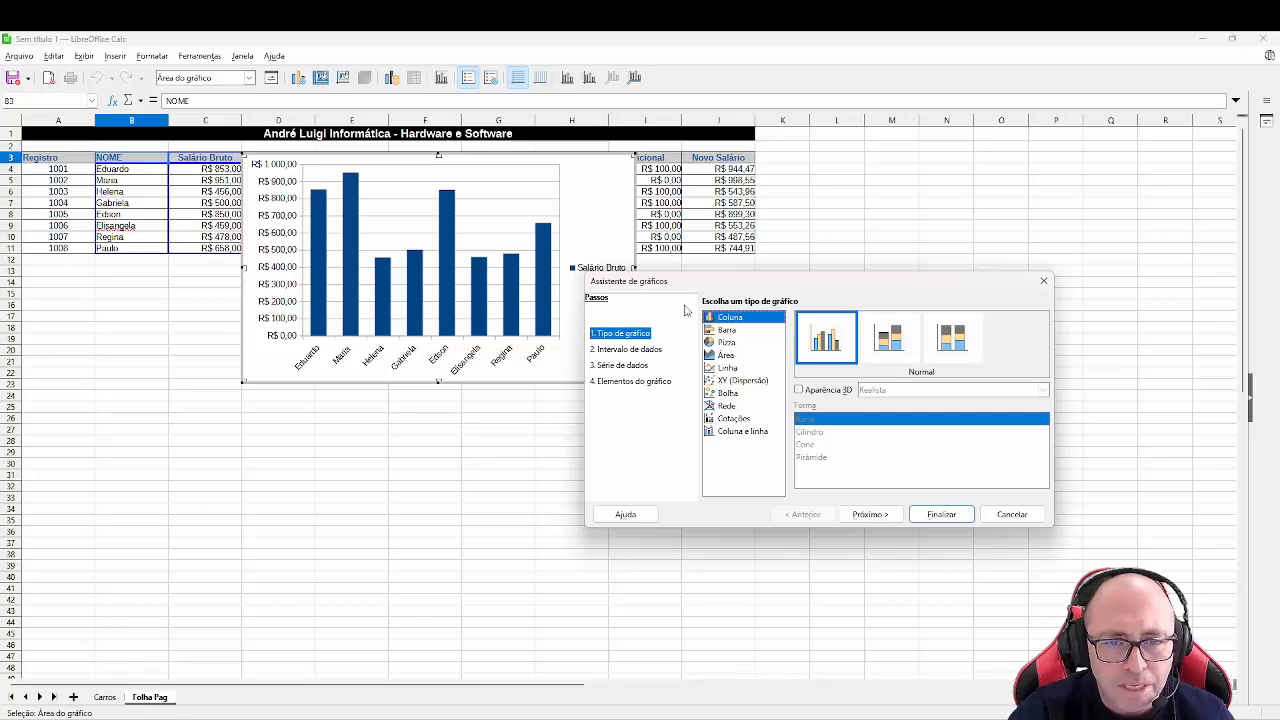
left_click_drag(727, 286, 891, 271)
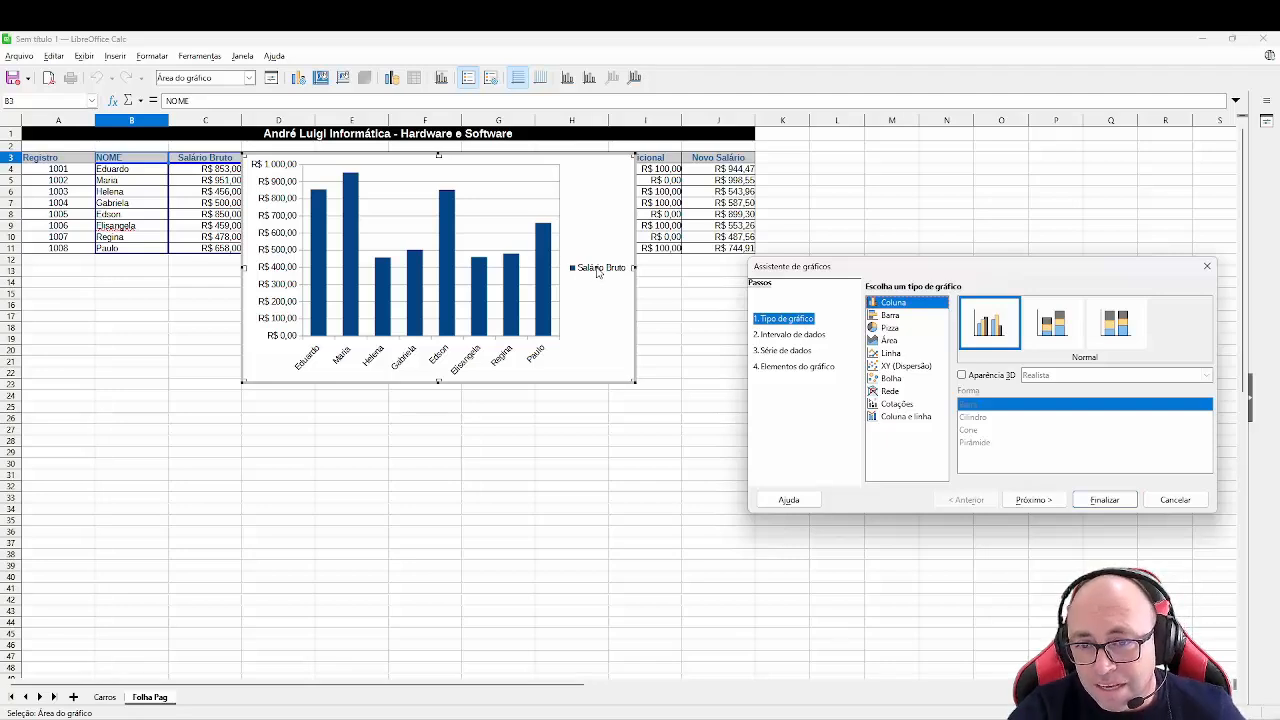
- Set the chart title to Salário Bruto por Funcionário, the X axis to Funcionários and the Y axis to Salários
left_click(785, 336)
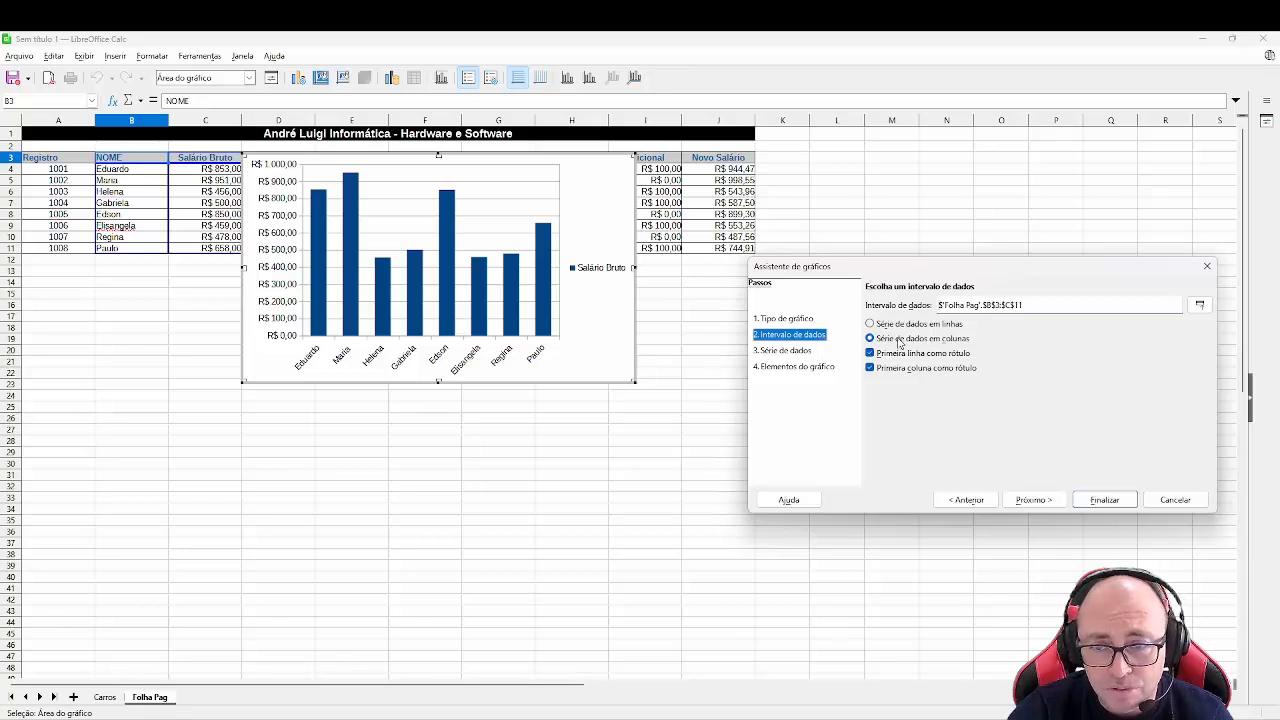
left_click(800, 351)
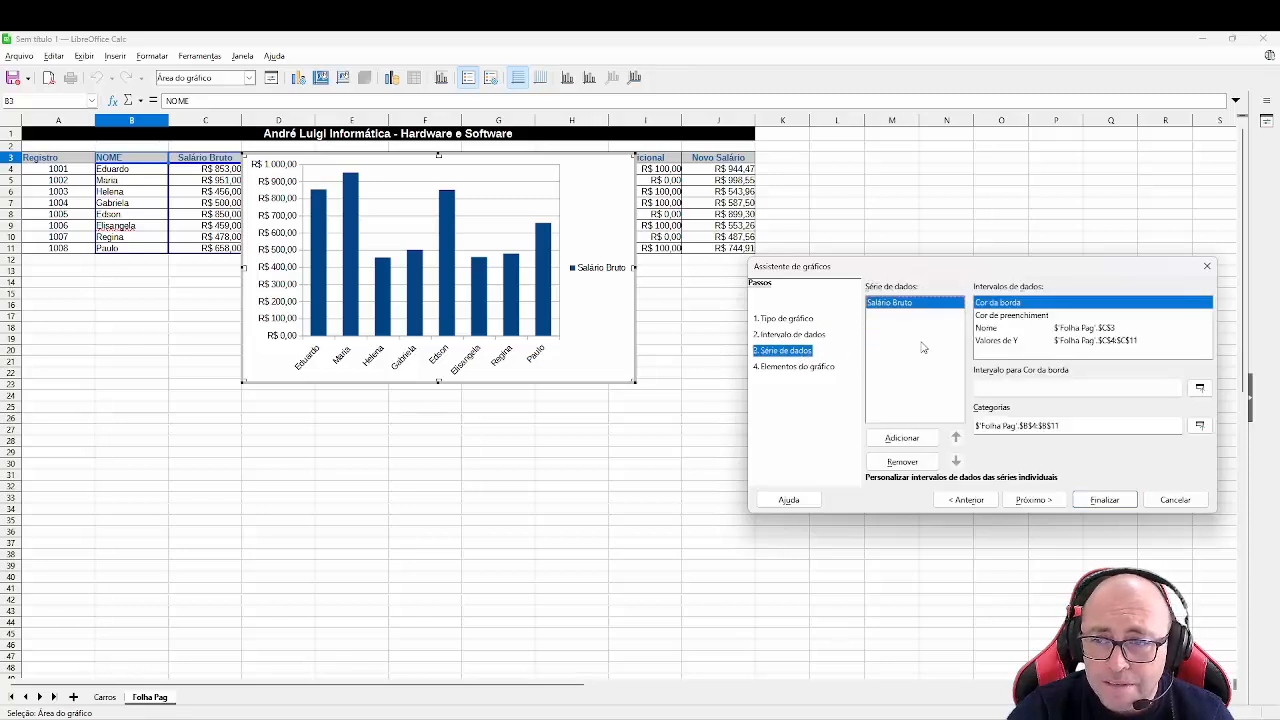
left_click(775, 368)
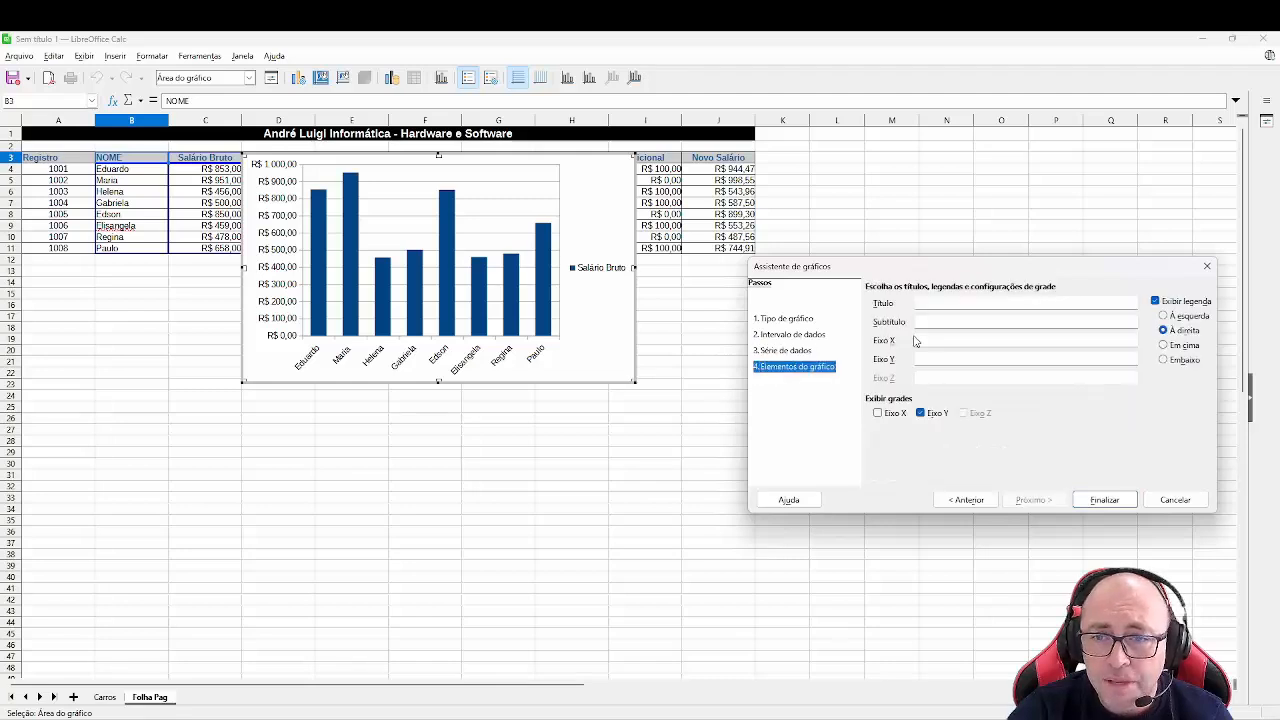
left_click(950, 303)
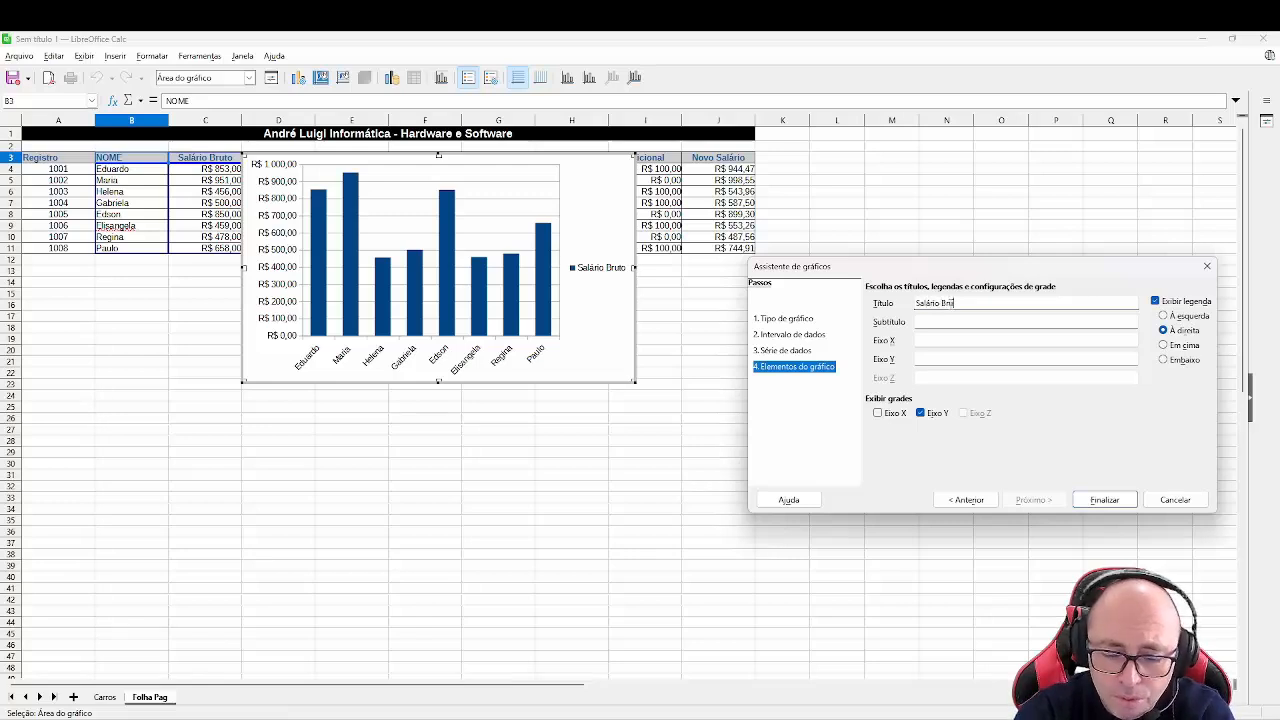
type("Salário Bruto por Funcionário")
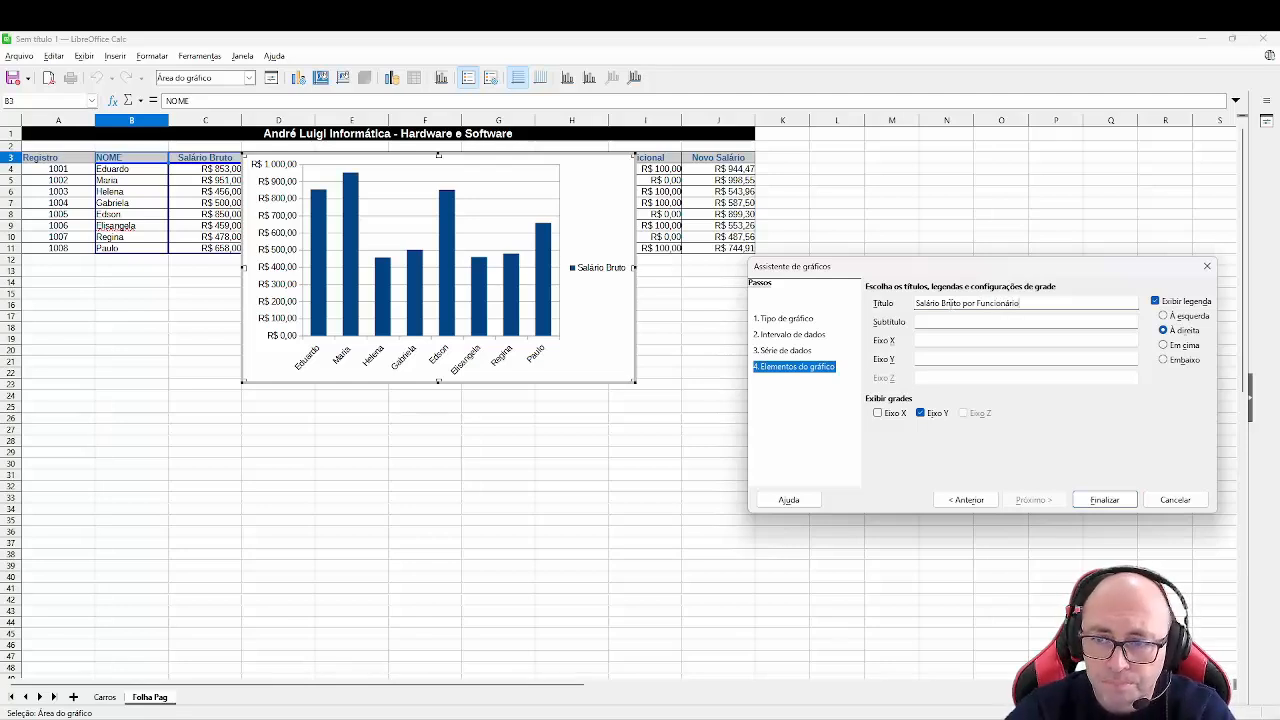
left_click(955, 321)
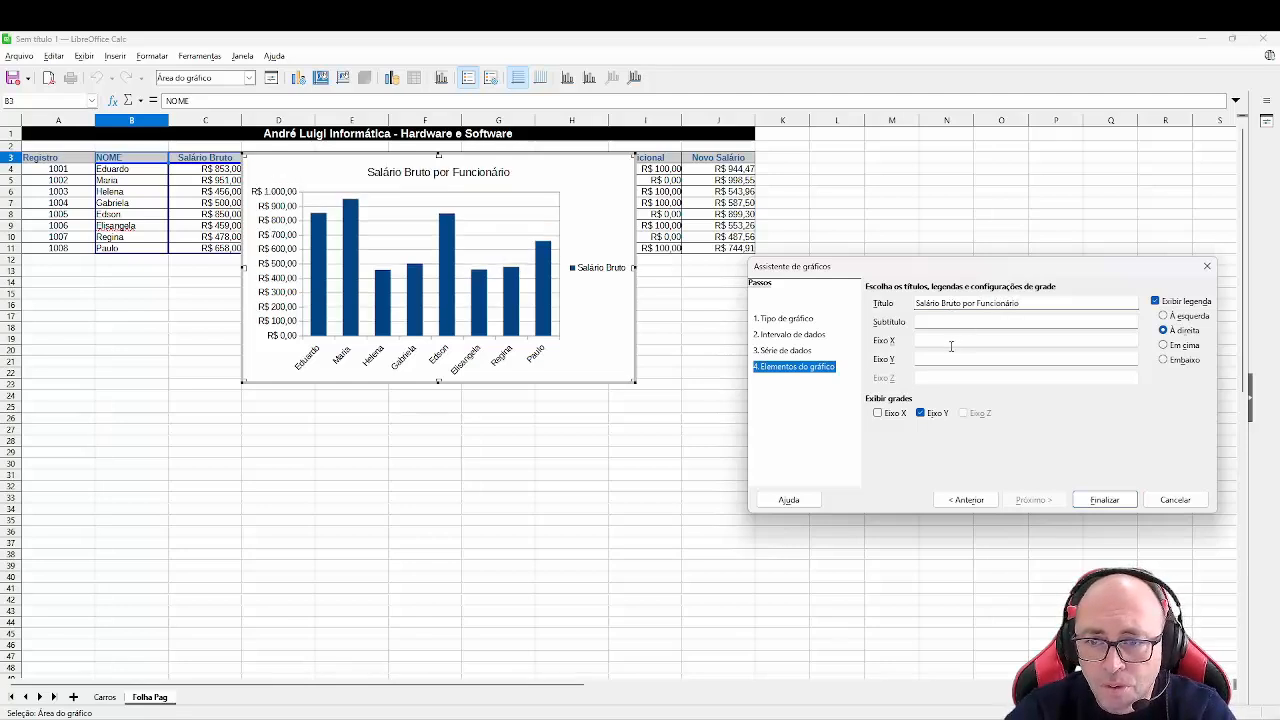
left_click(951, 341)
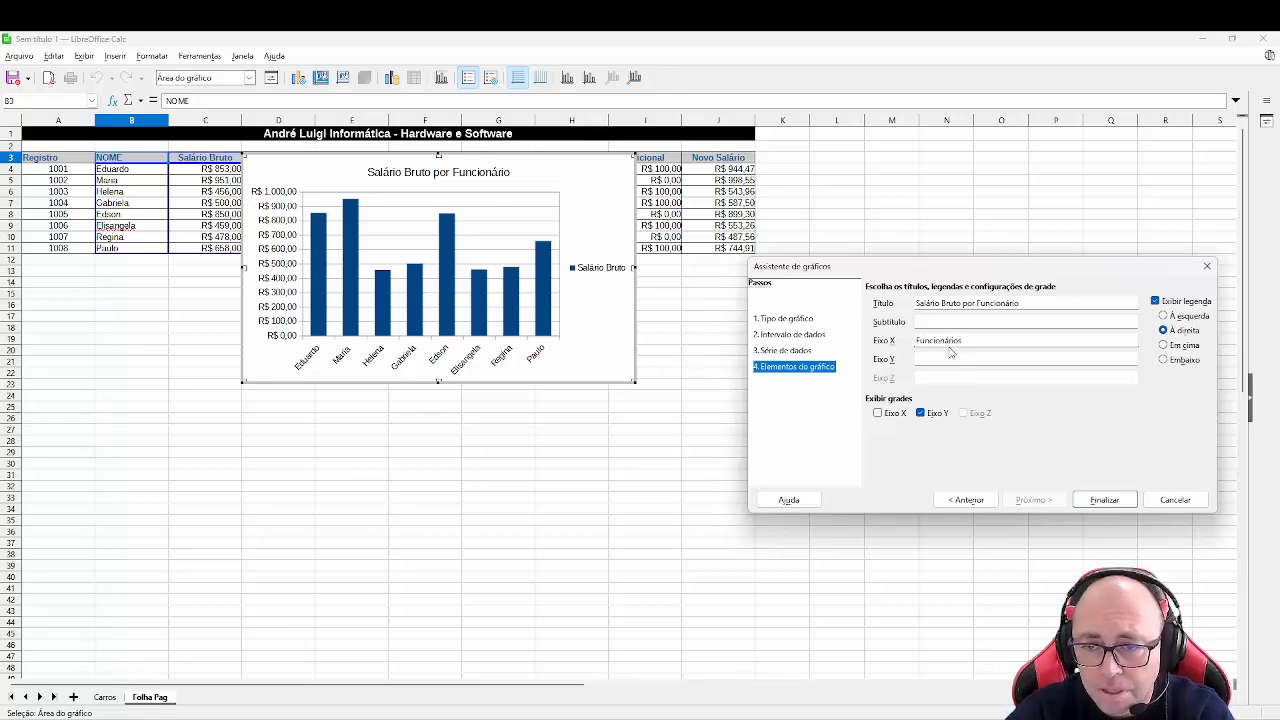
left_click(943, 357)
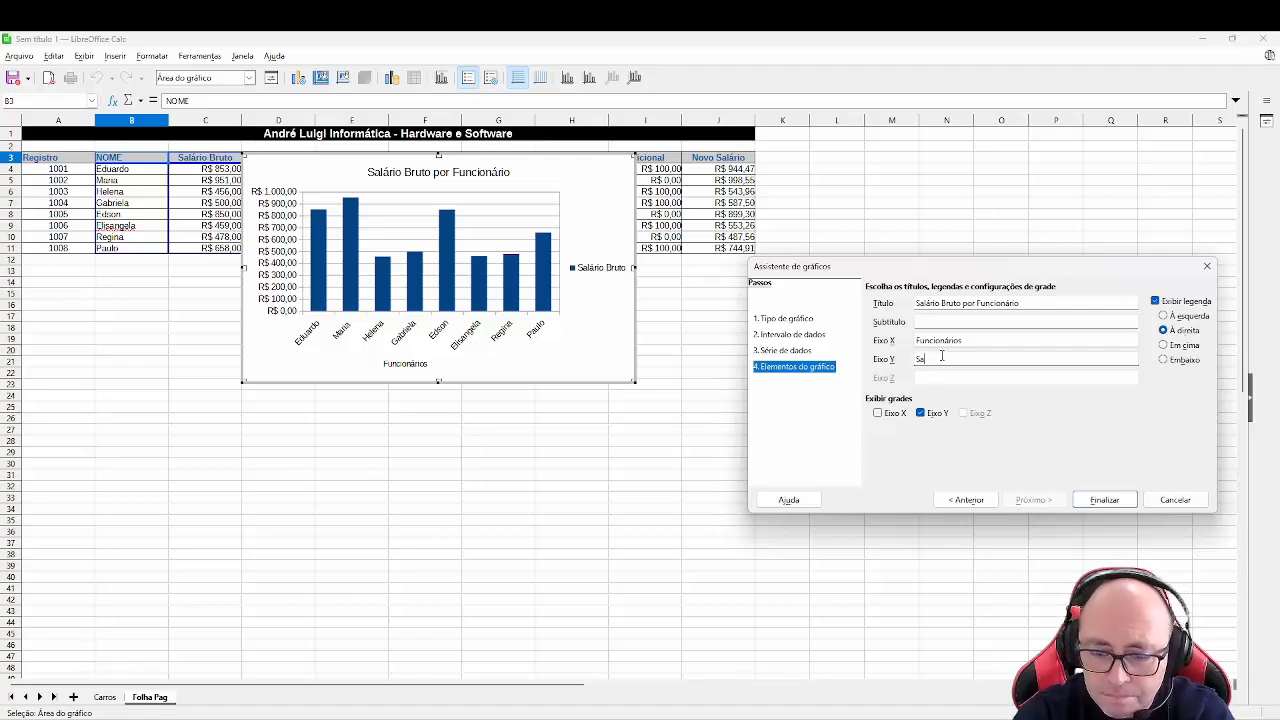
type("Salários")
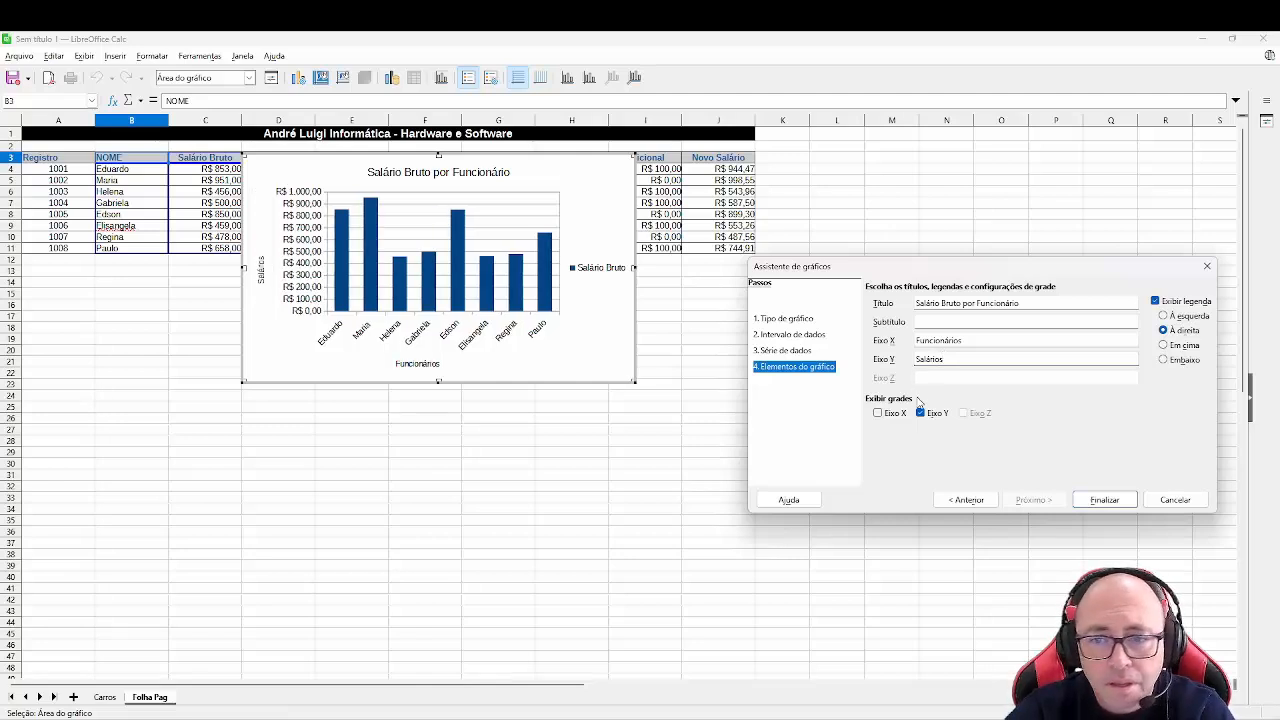
- Hide the chart legend and finish the chart wizard
left_click(1181, 303)
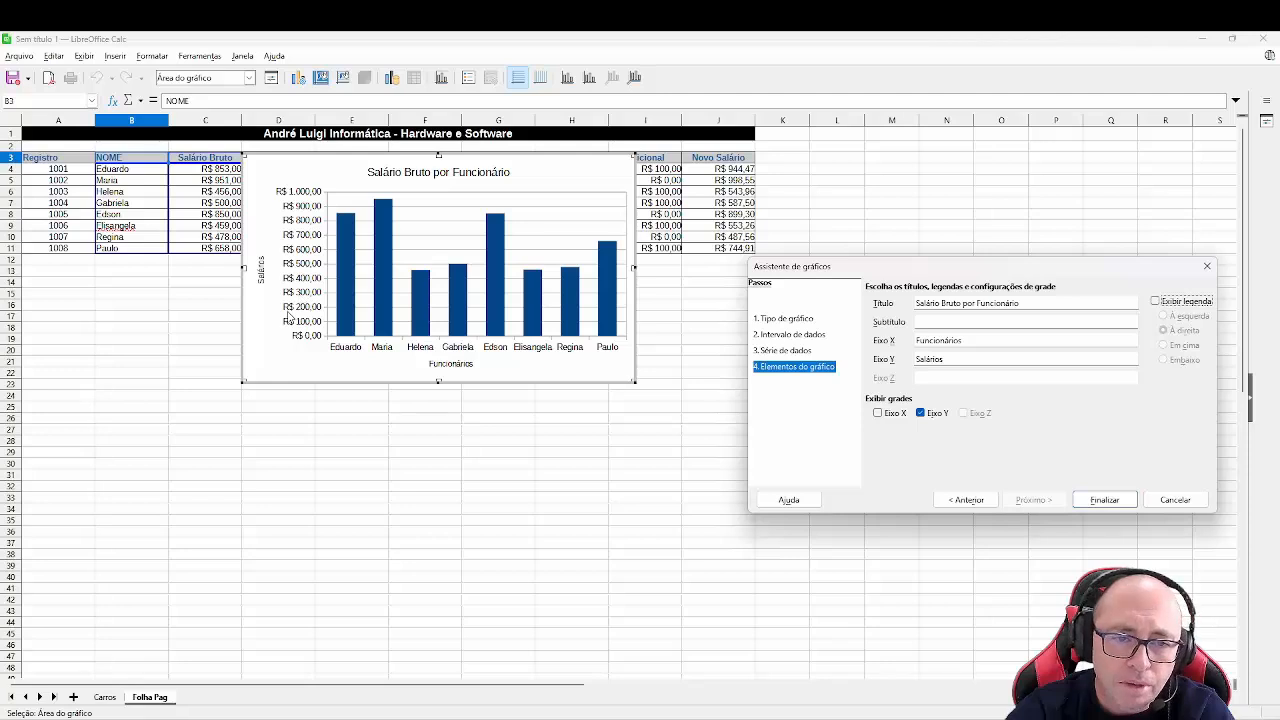
left_click(1104, 500)
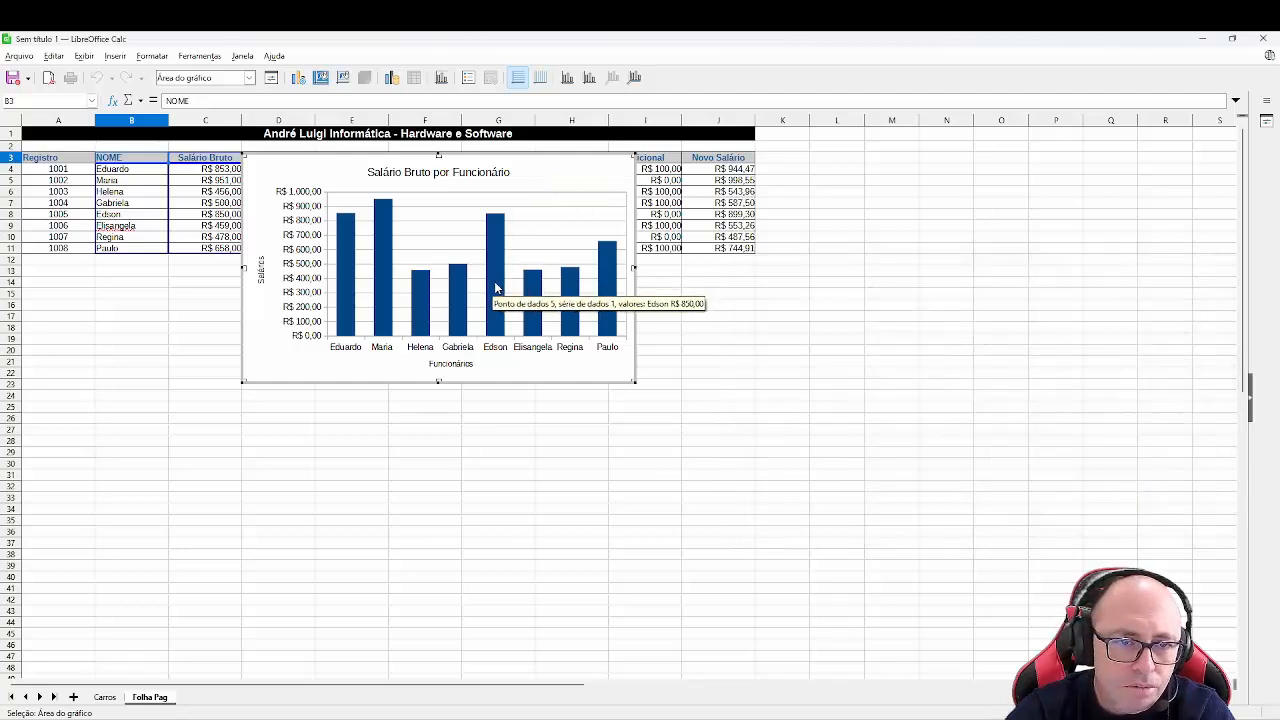
- Move the chart below the table, starting around row 13 in column A
left_click(760, 305)
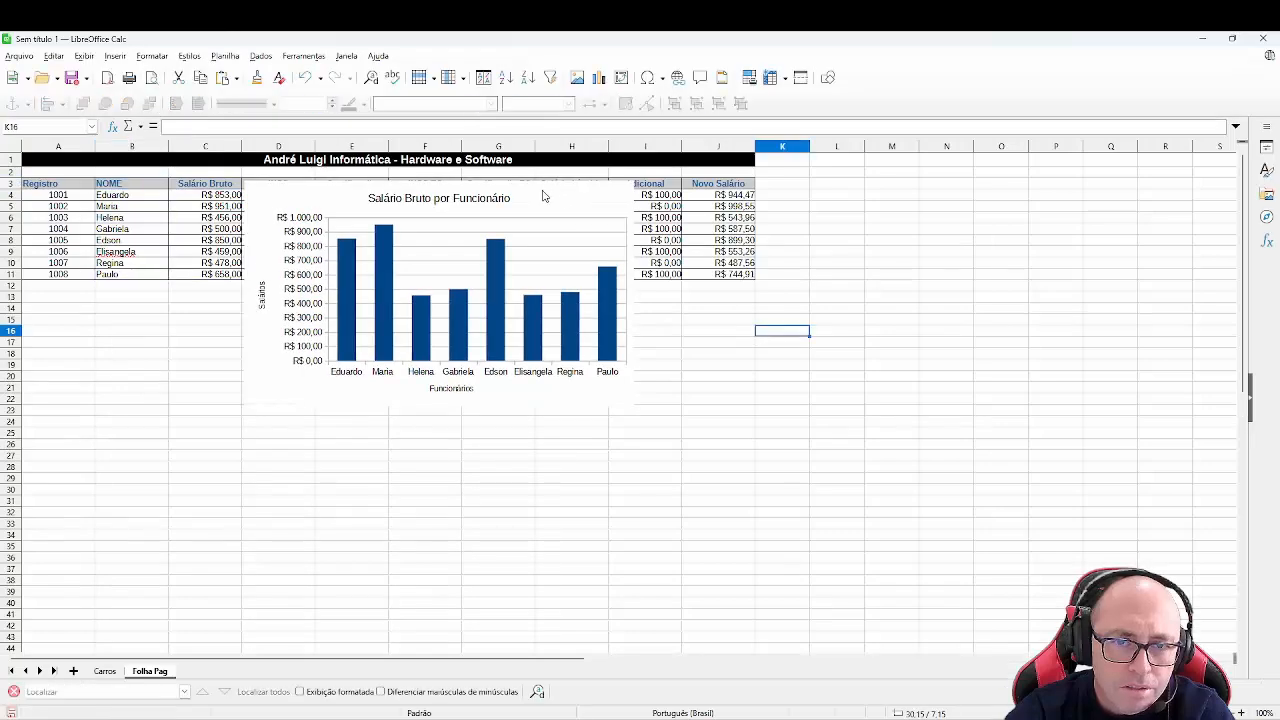
mouse_move(543, 195)
left_mouse_down()
mouse_move(538, 215)
mouse_move(390, 300)
mouse_move(321, 315)
left_mouse_up()
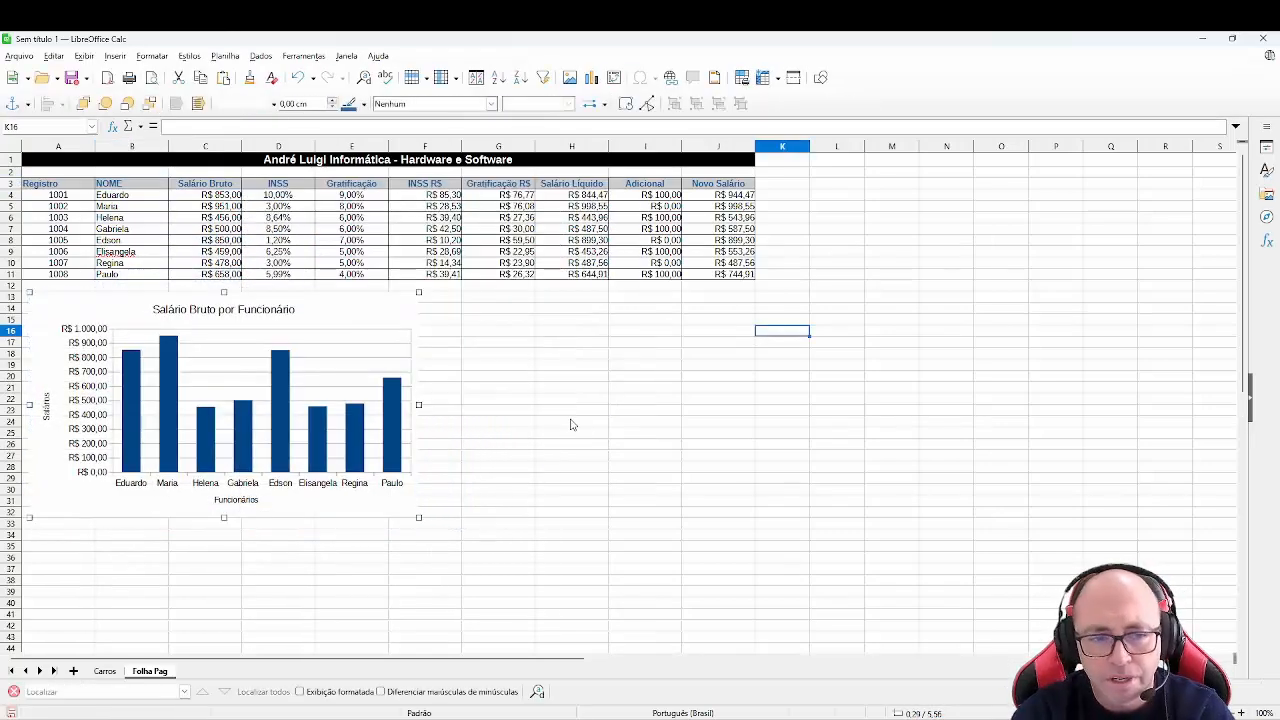